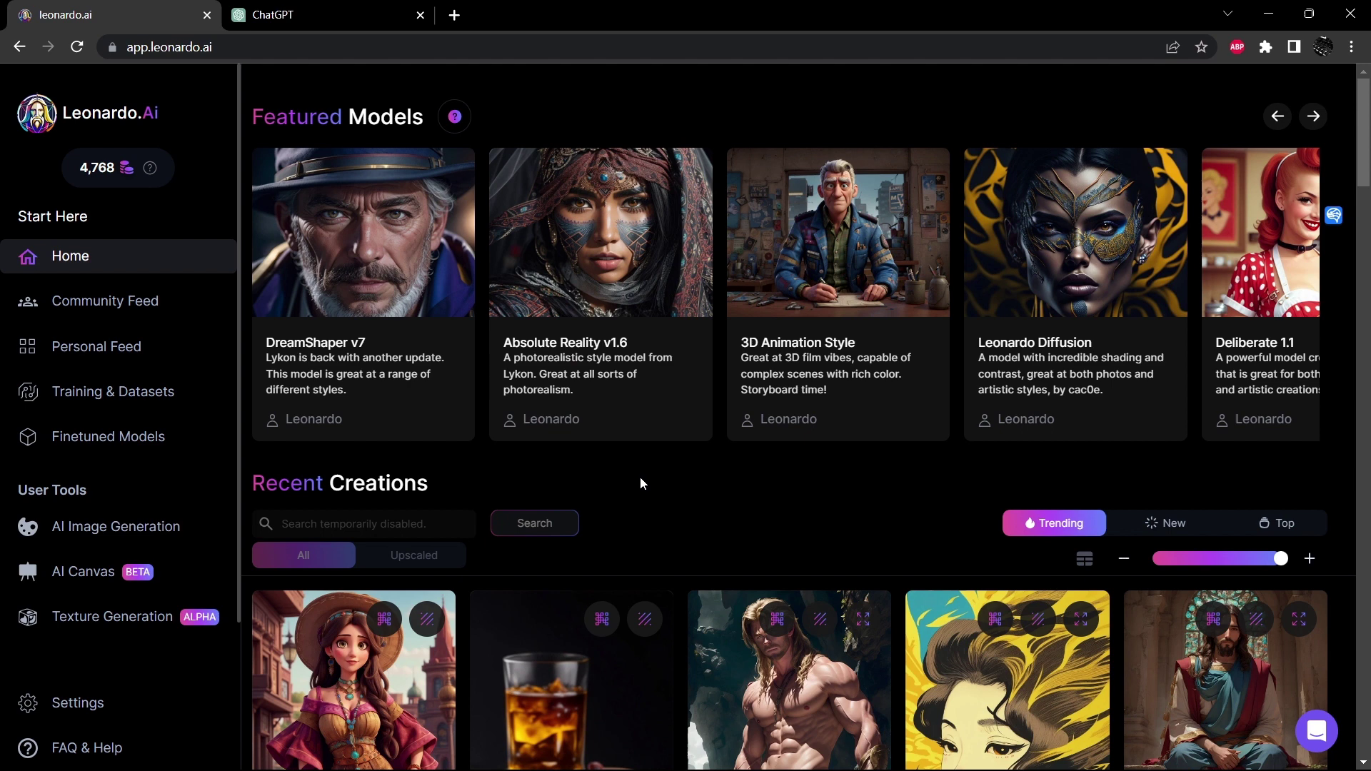
Start a new generation with the Absolute Reality v1.6 model, then switch to the ChatGPT tab
click(594, 384)
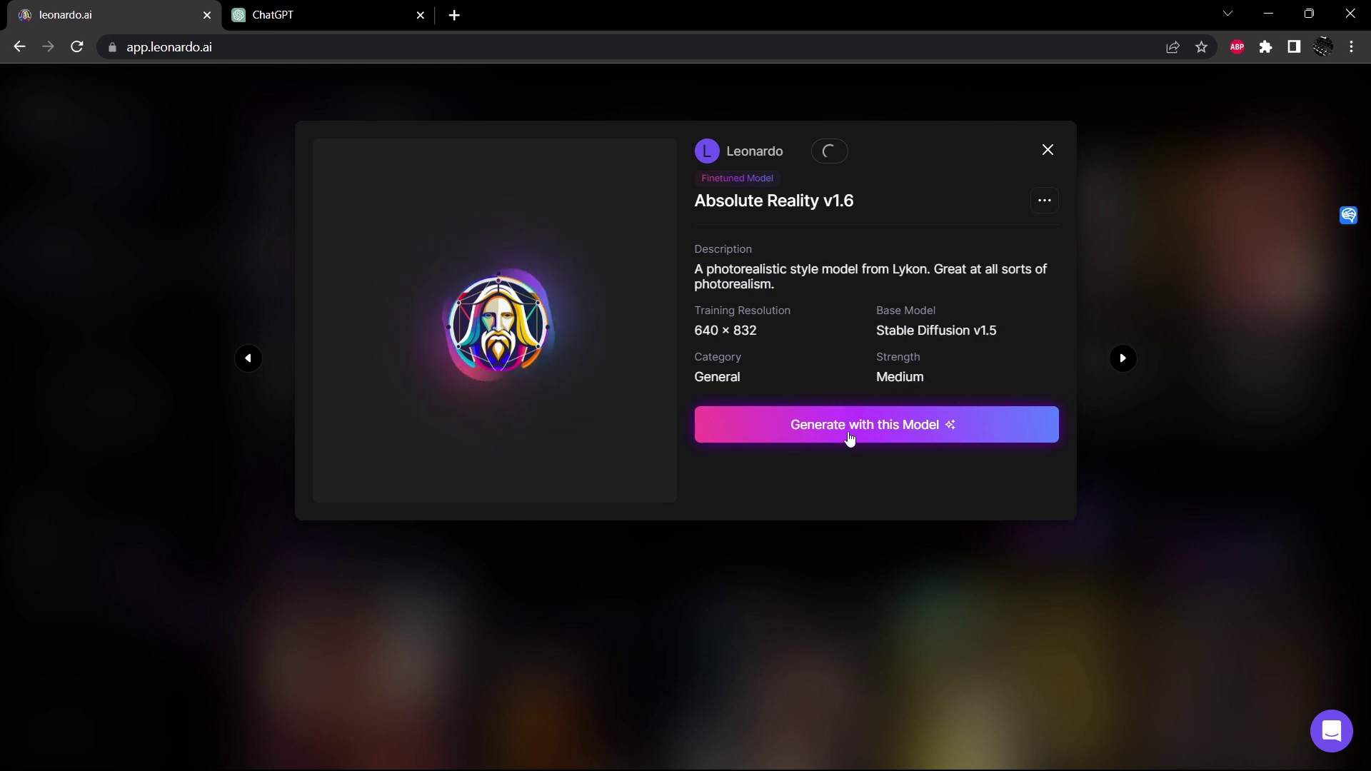
click(852, 427)
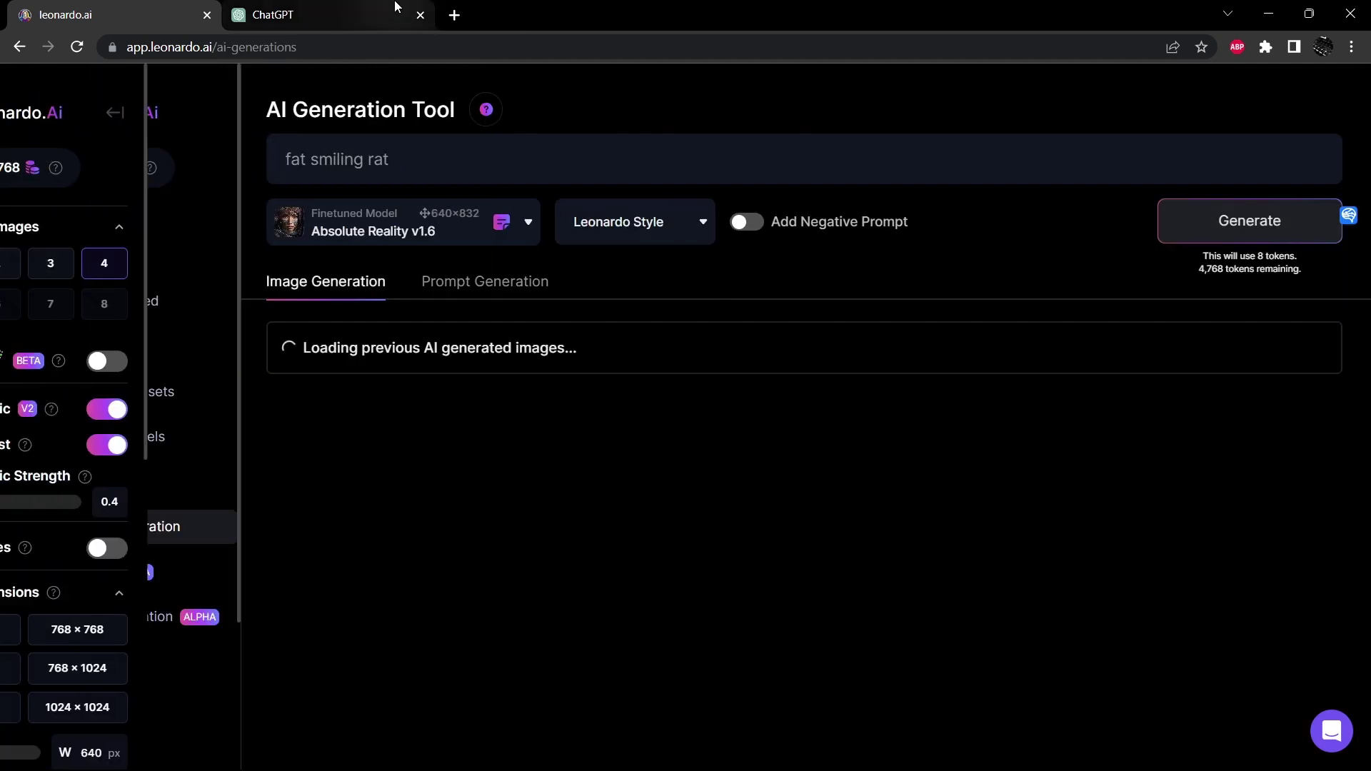
click(395, 7)
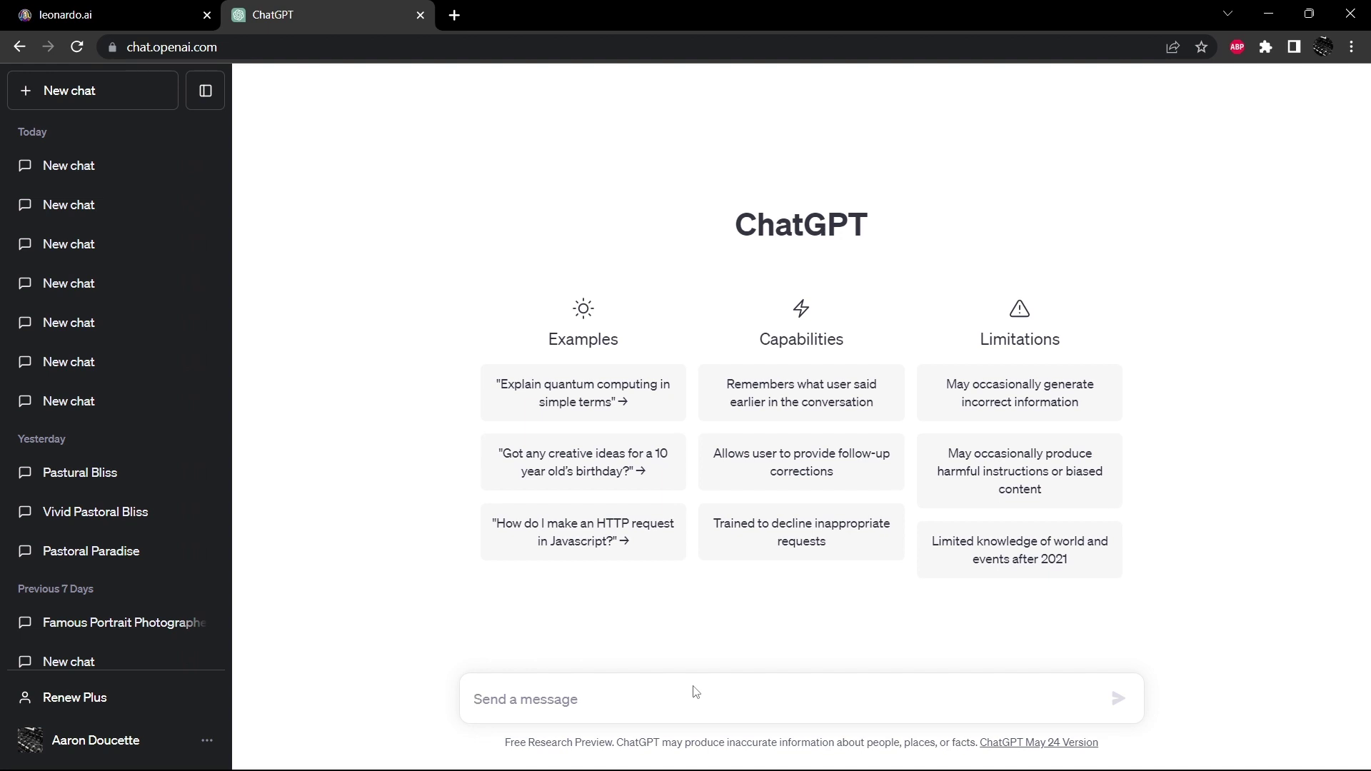
Send ChatGPT the prompt 'describe a vibrant forest scene in 125 words'
text(descr)
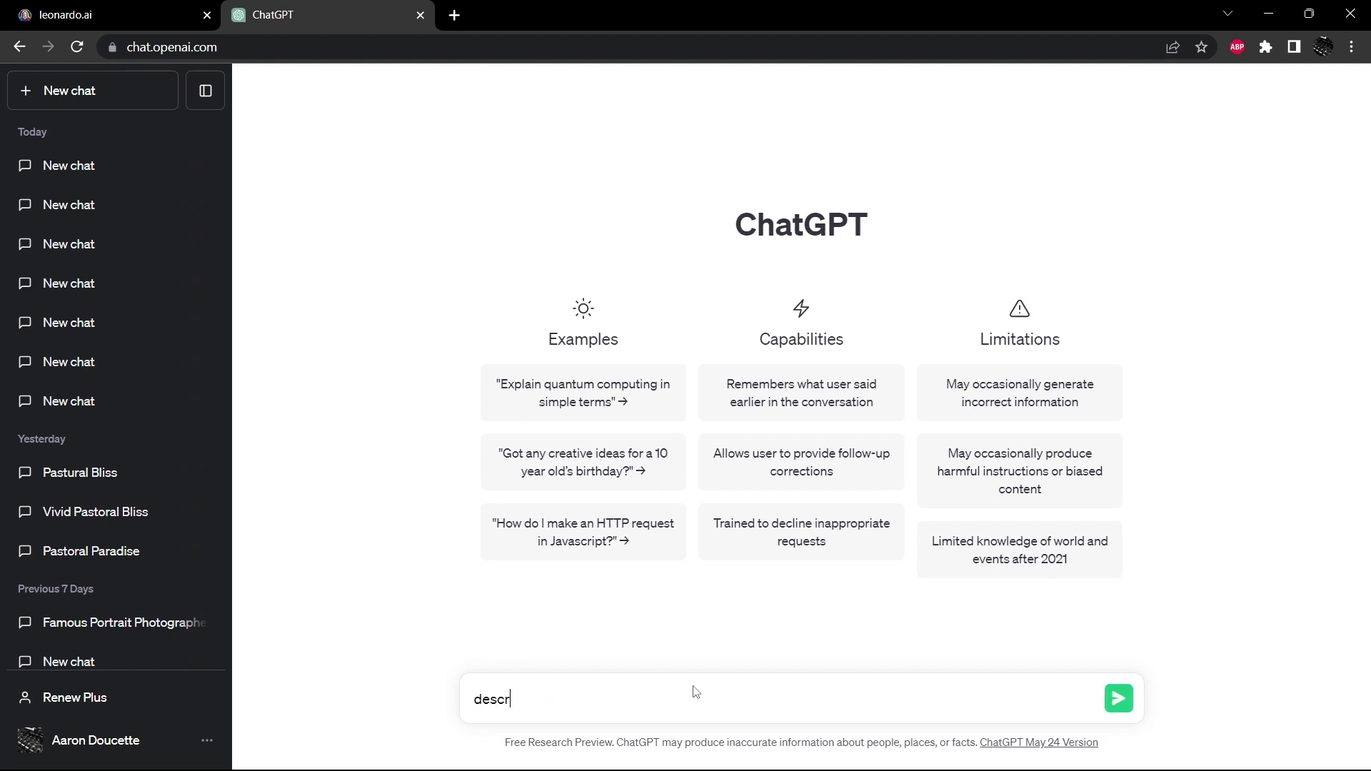
text(ibe a vibrant forest scen)
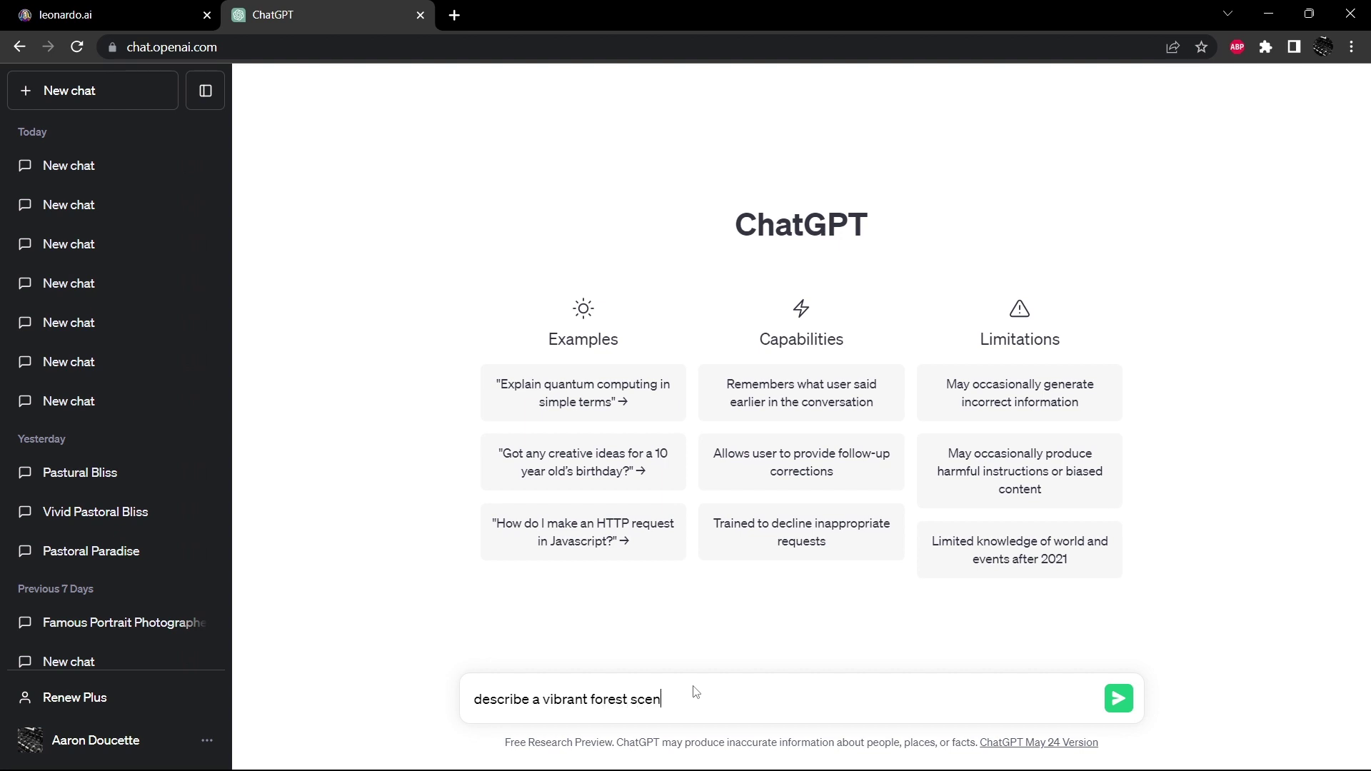
text(e in 125 words)
key(Return)
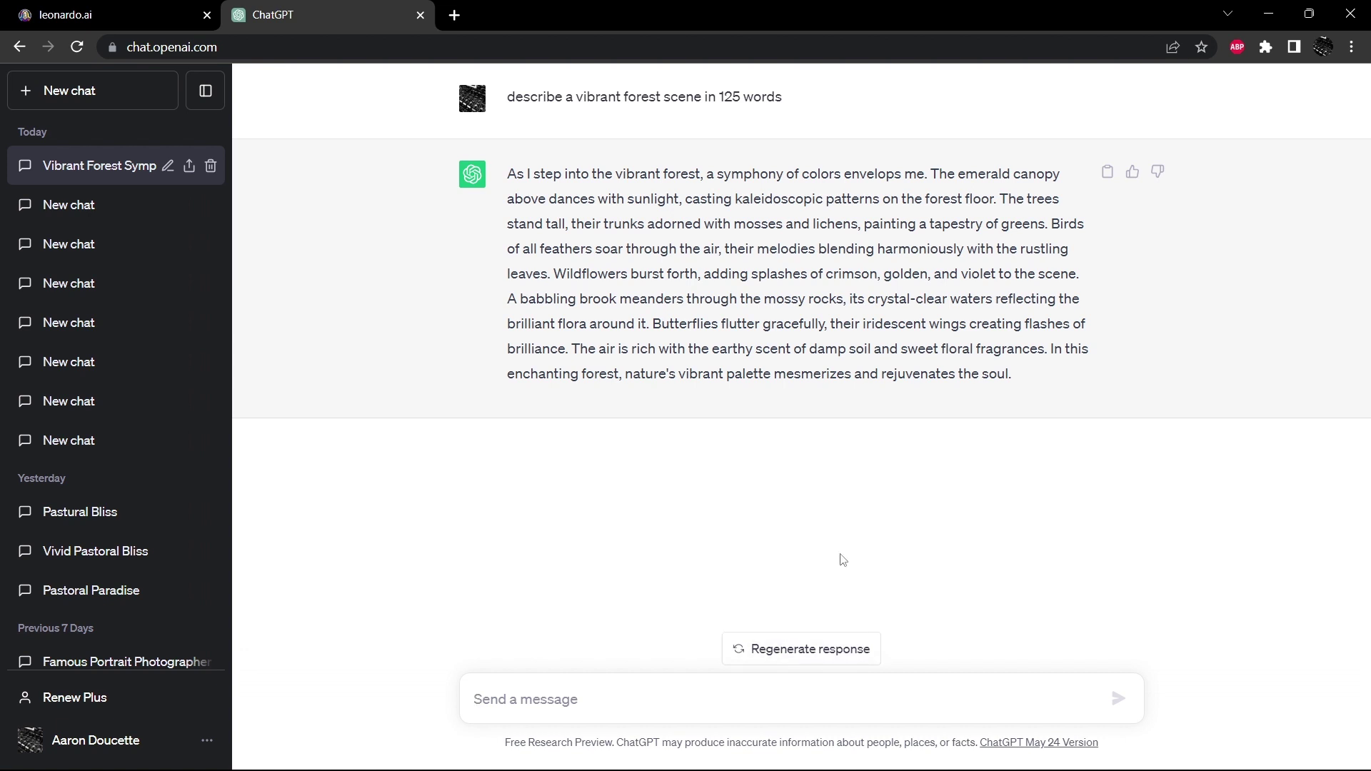
Replace the fat smiling rat prompt with the forest description, enable the negative prompt, and generate
click(1105, 176)
click(100, 7)
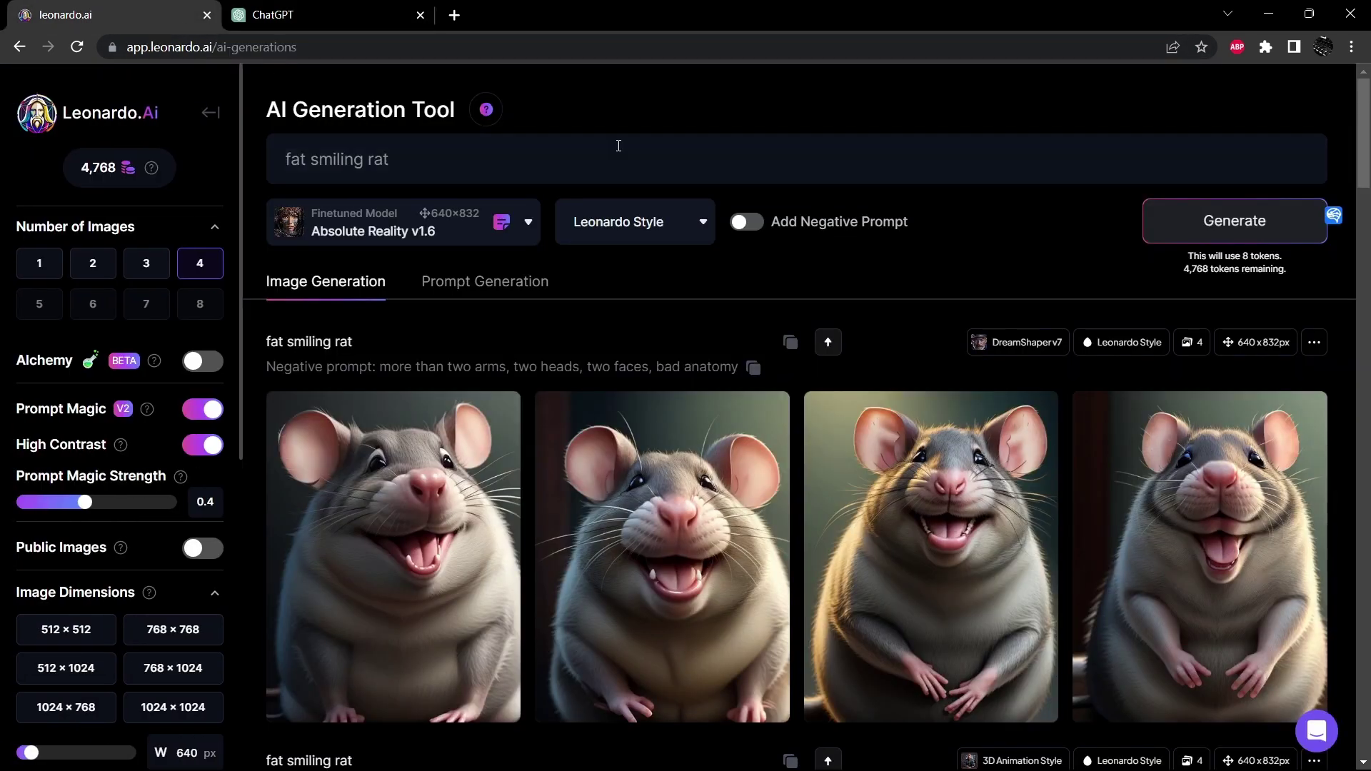
triple_click(606, 154)
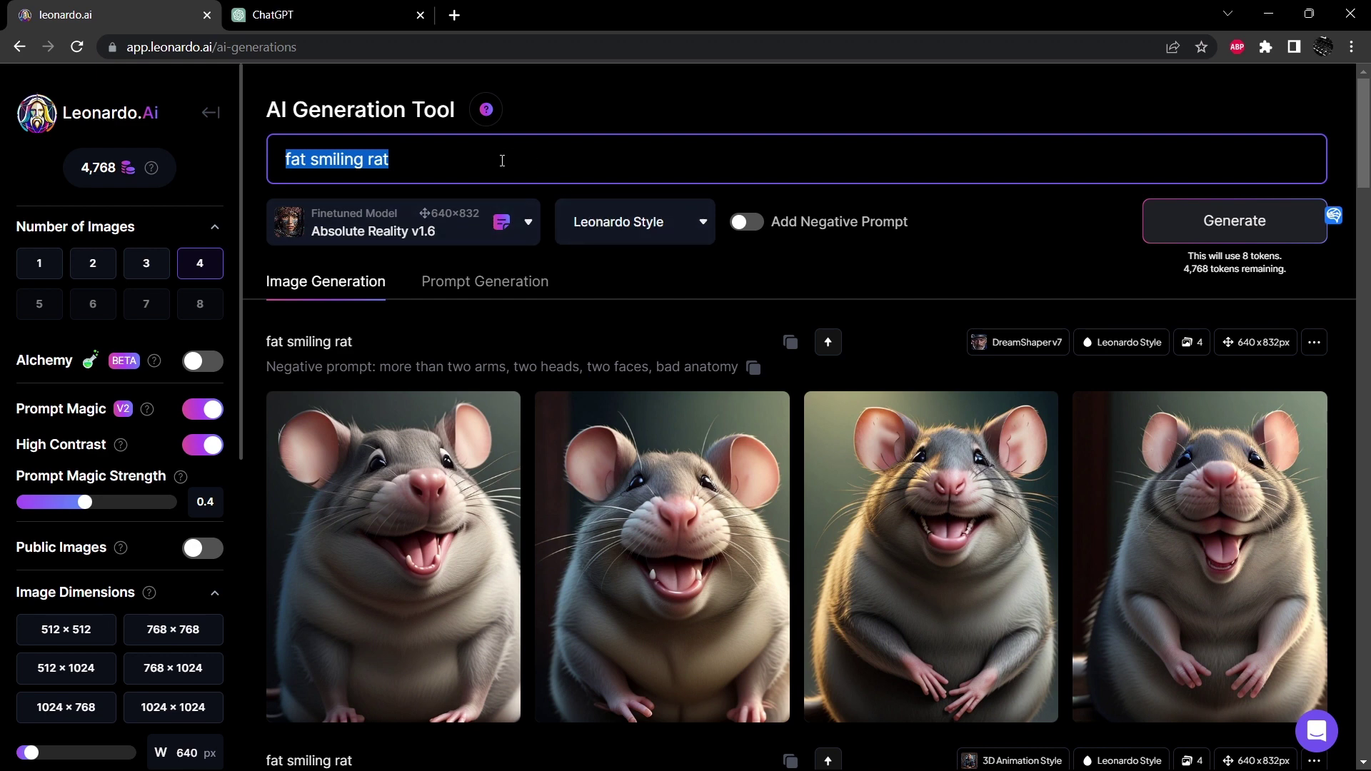
key(ctrl+v)
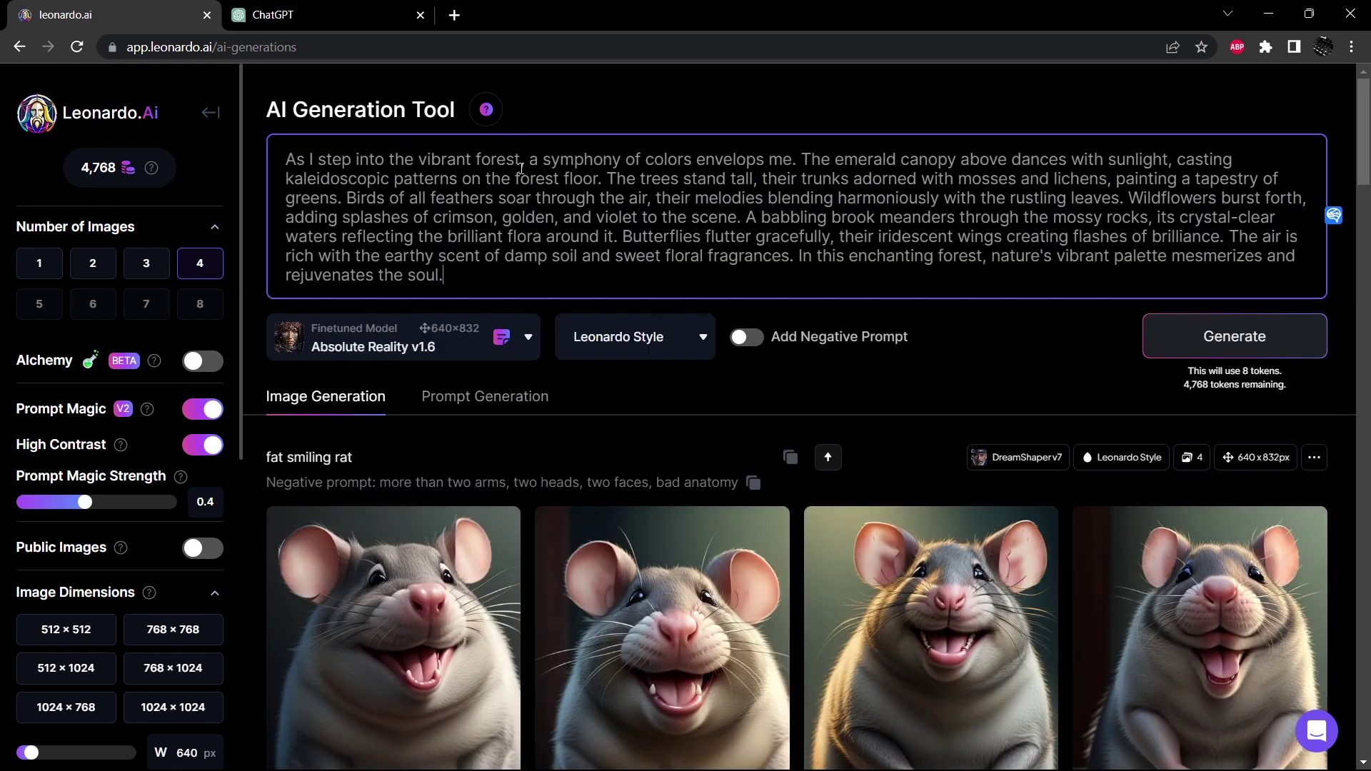
click(797, 340)
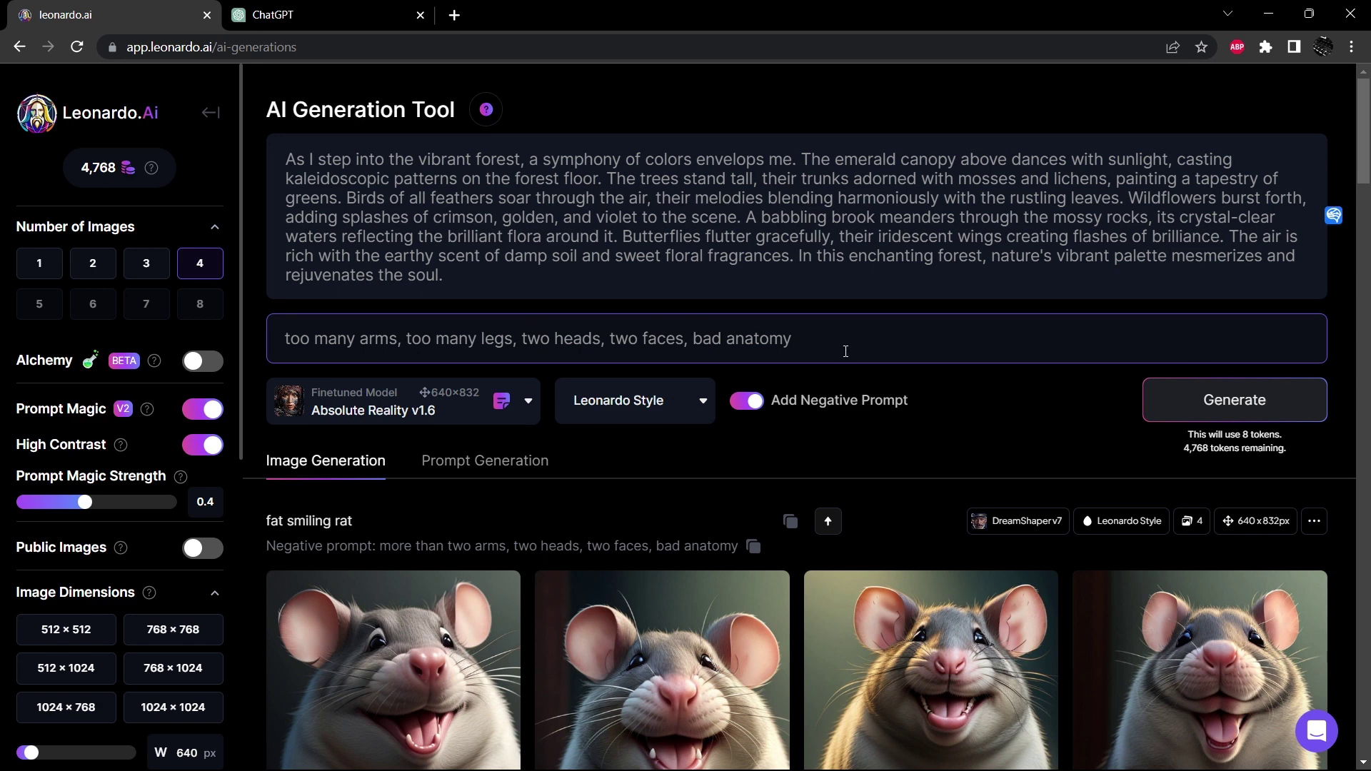
click(1177, 403)
Step through the generated moss-covered forest path images full size, then close the viewer
scroll(1092, 378, down, 4)
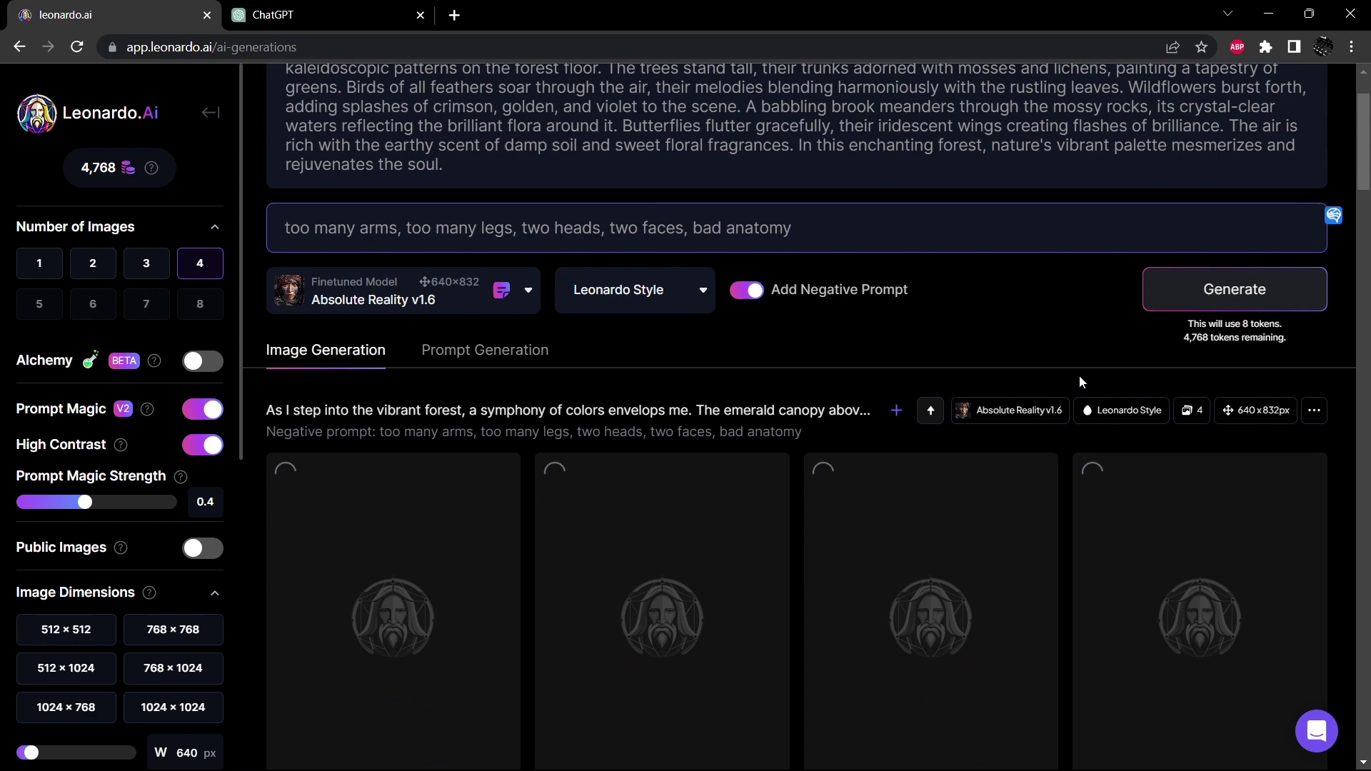
scroll(1063, 388, down, 1)
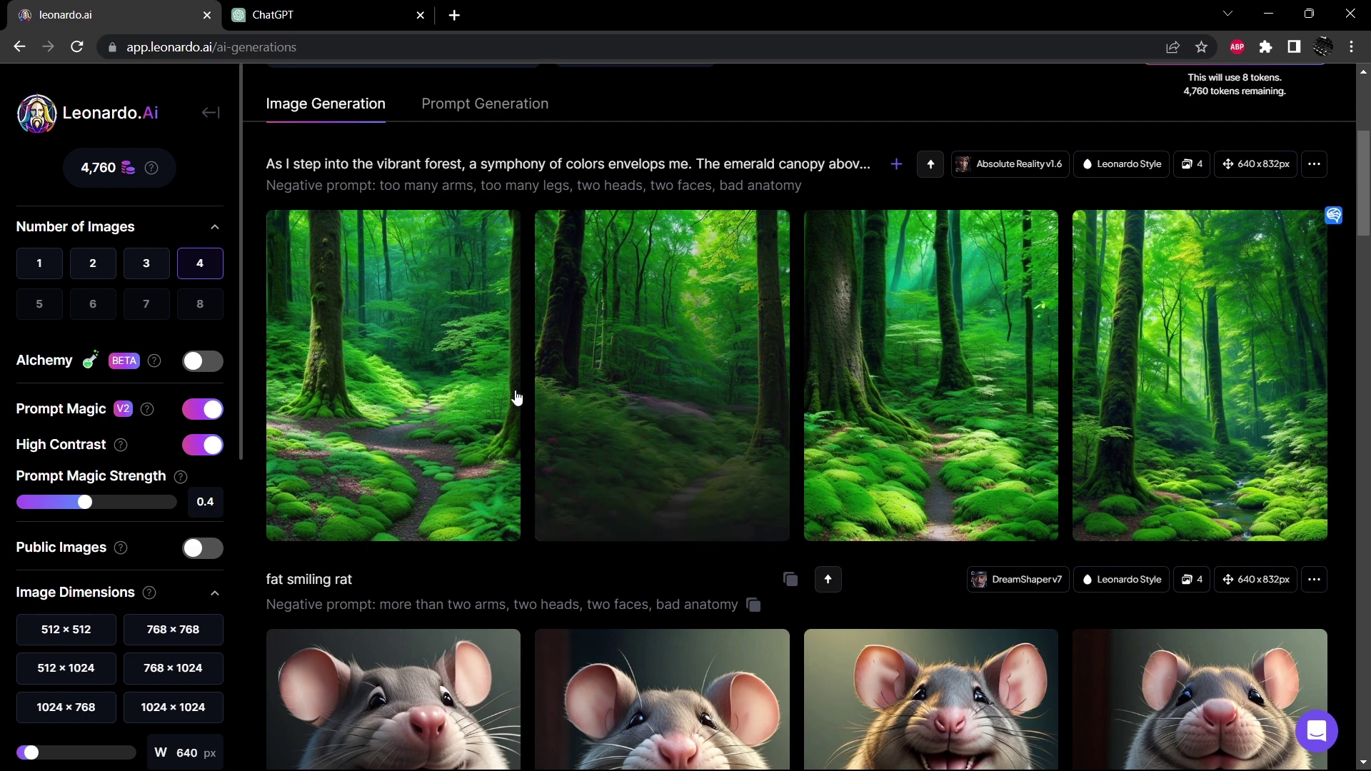
click(485, 375)
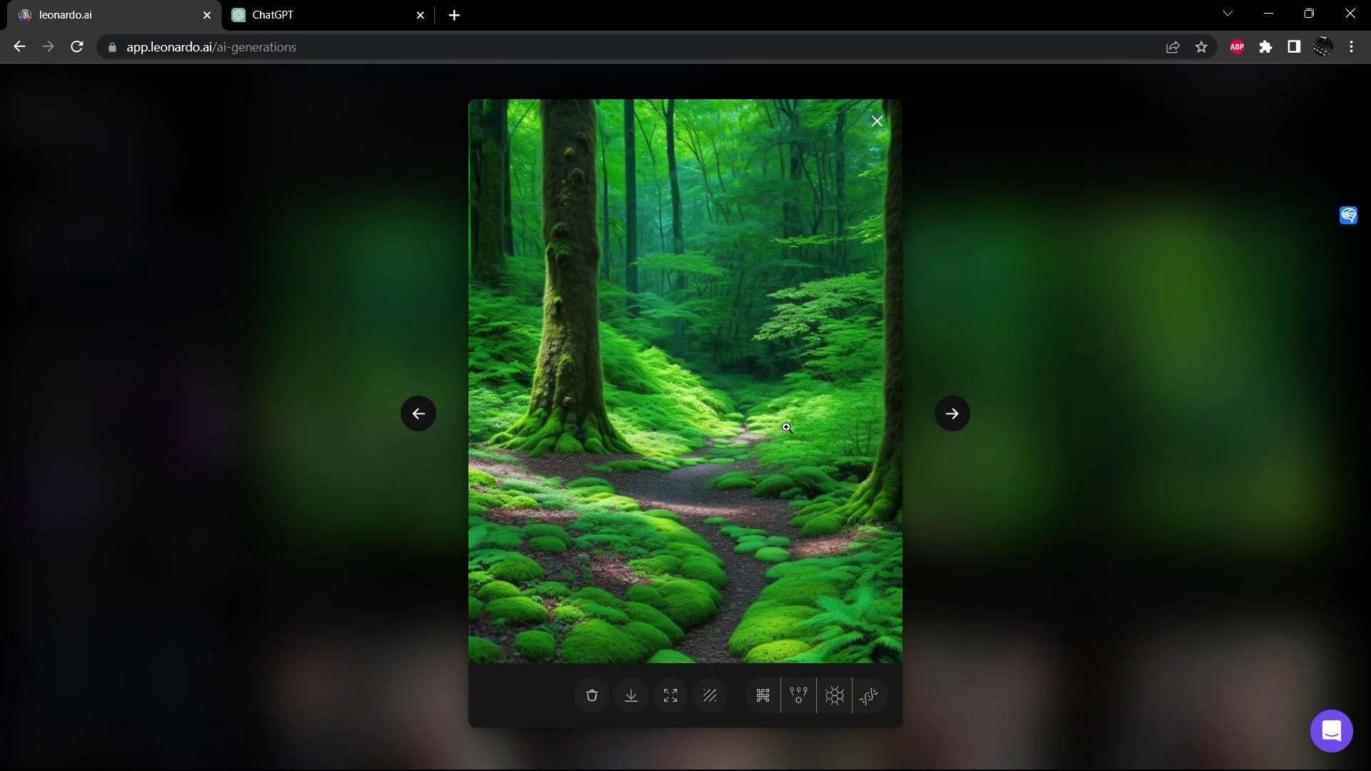
click(951, 414)
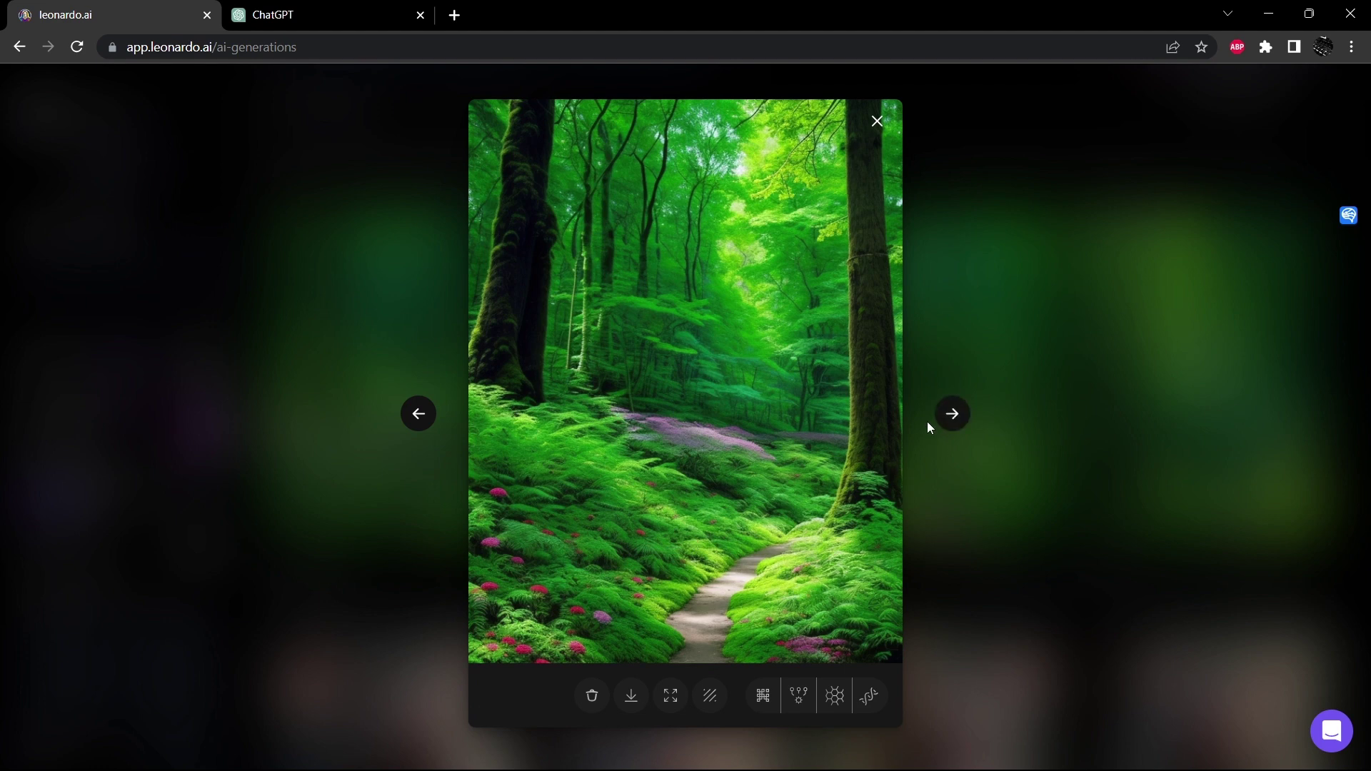
click(950, 417)
click(949, 420)
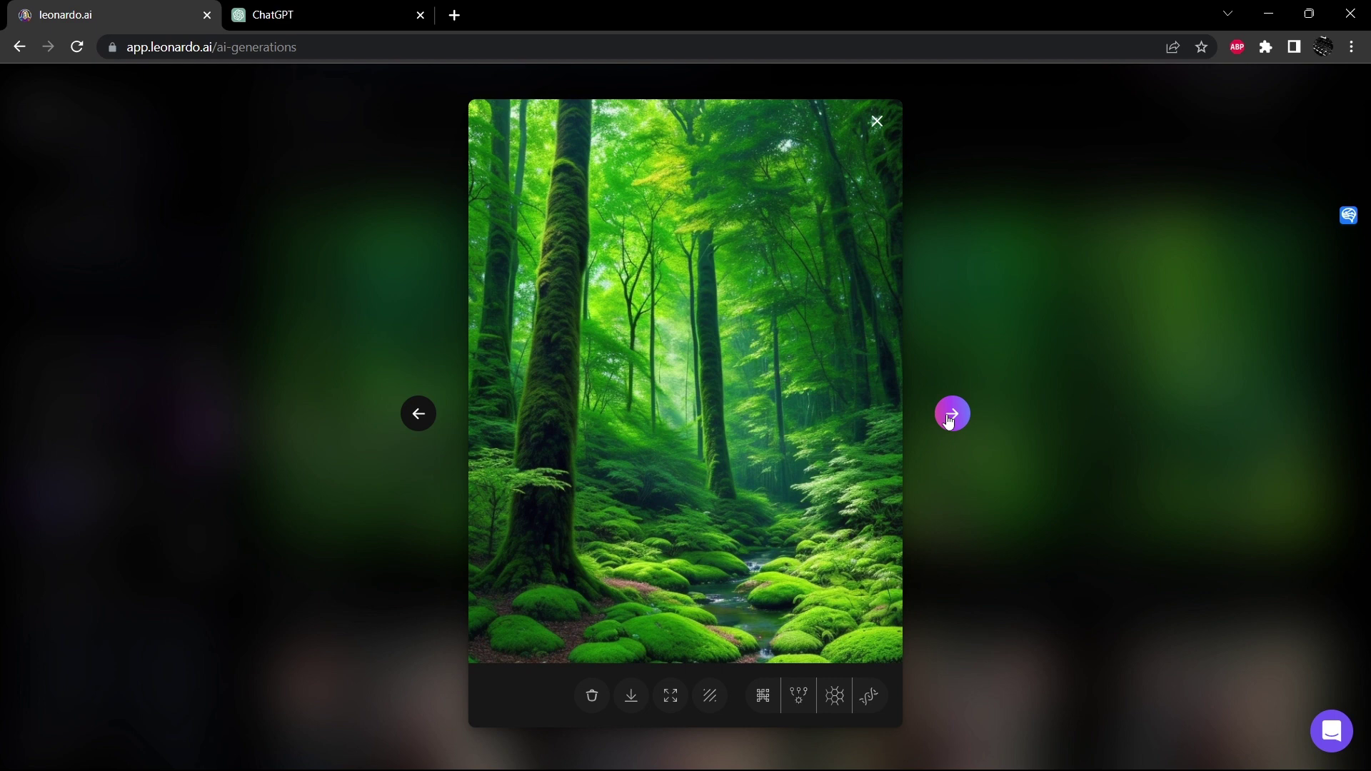
click(950, 420)
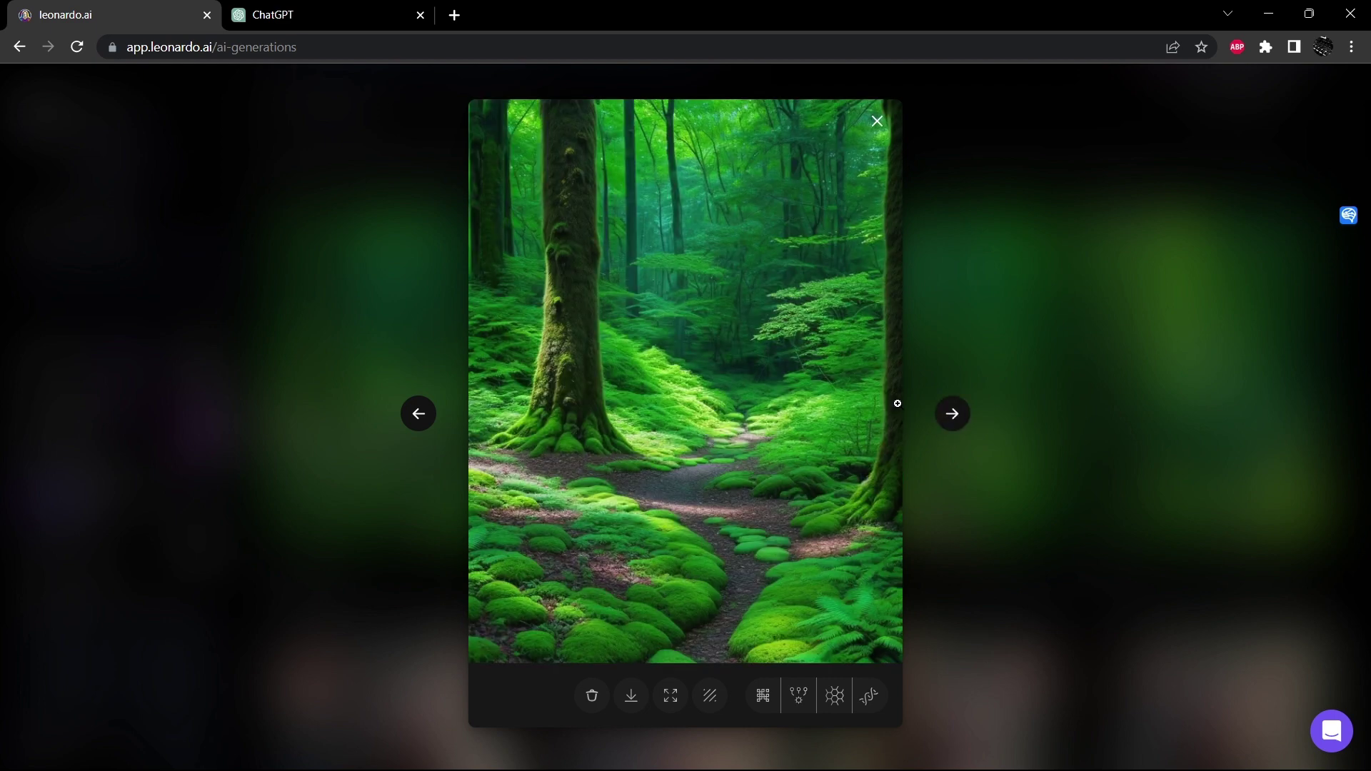
click(878, 125)
Ask ChatGPT to 'describe a female hero character visually in 125 words. be specific about details'
click(344, 14)
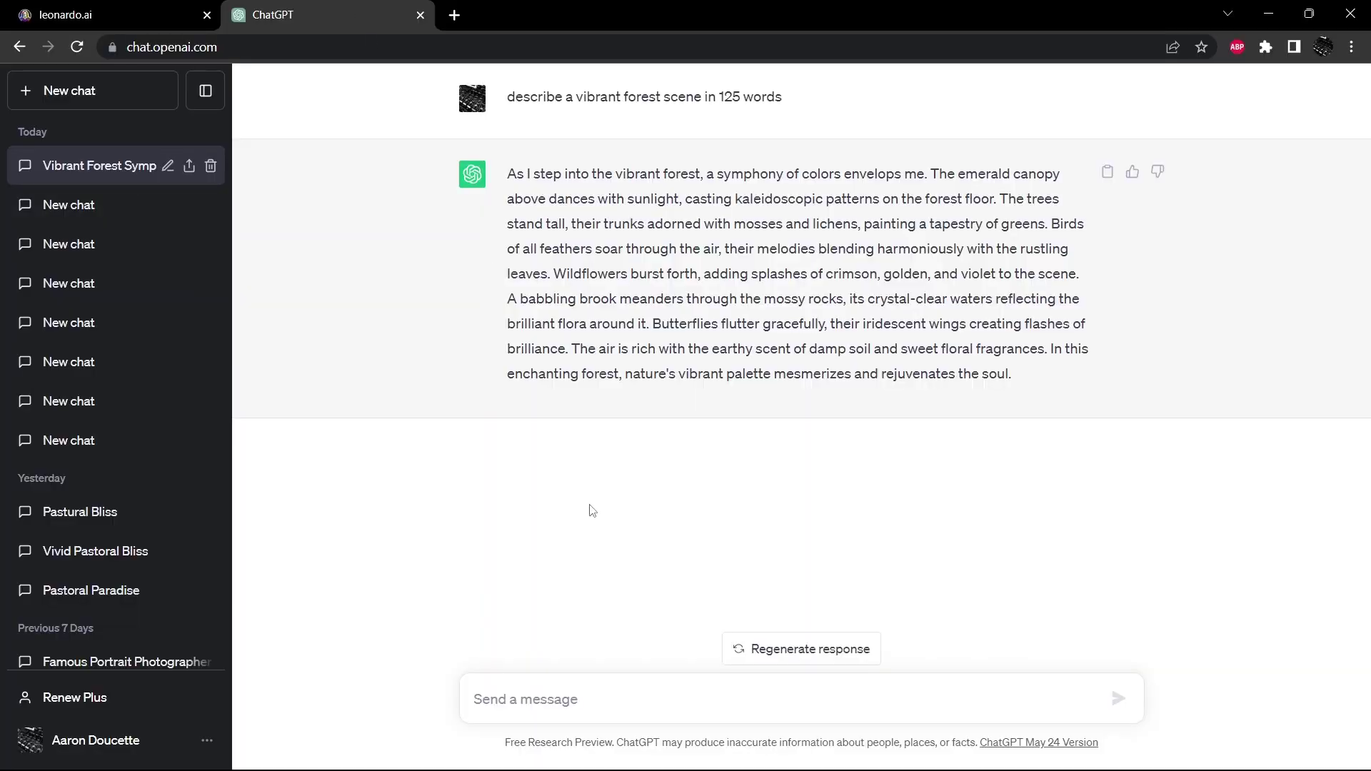
click(580, 700)
text(describe a female hero character)
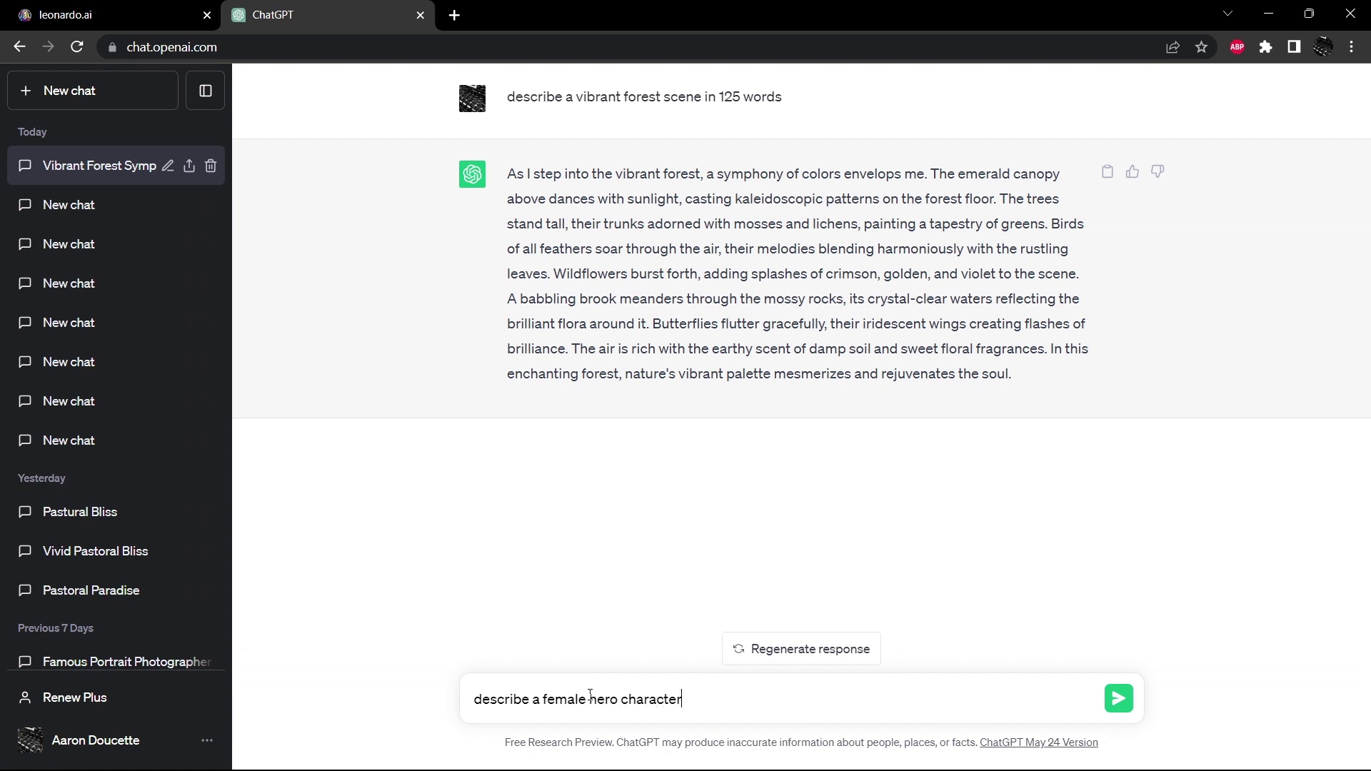
text( visually in 125 words. be a)
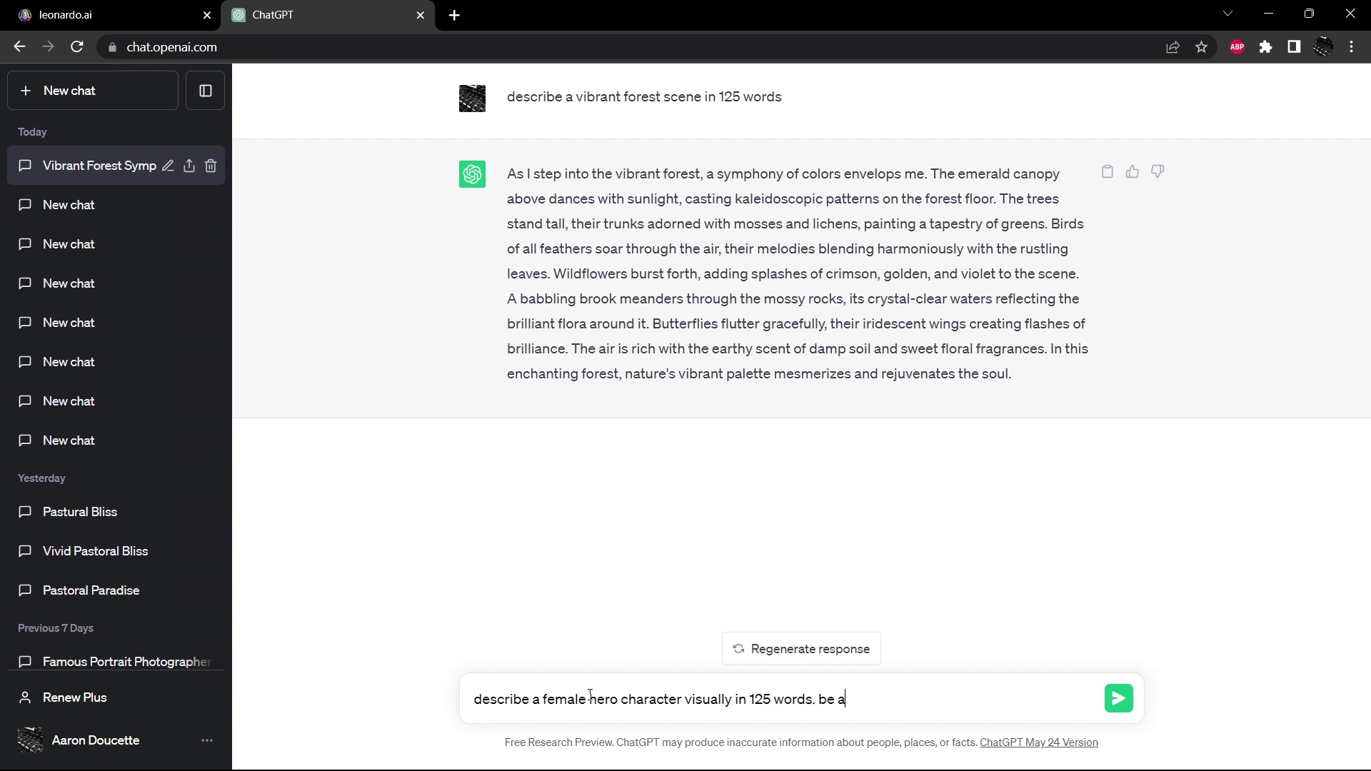
key(BackSpace)
text(specific about details)
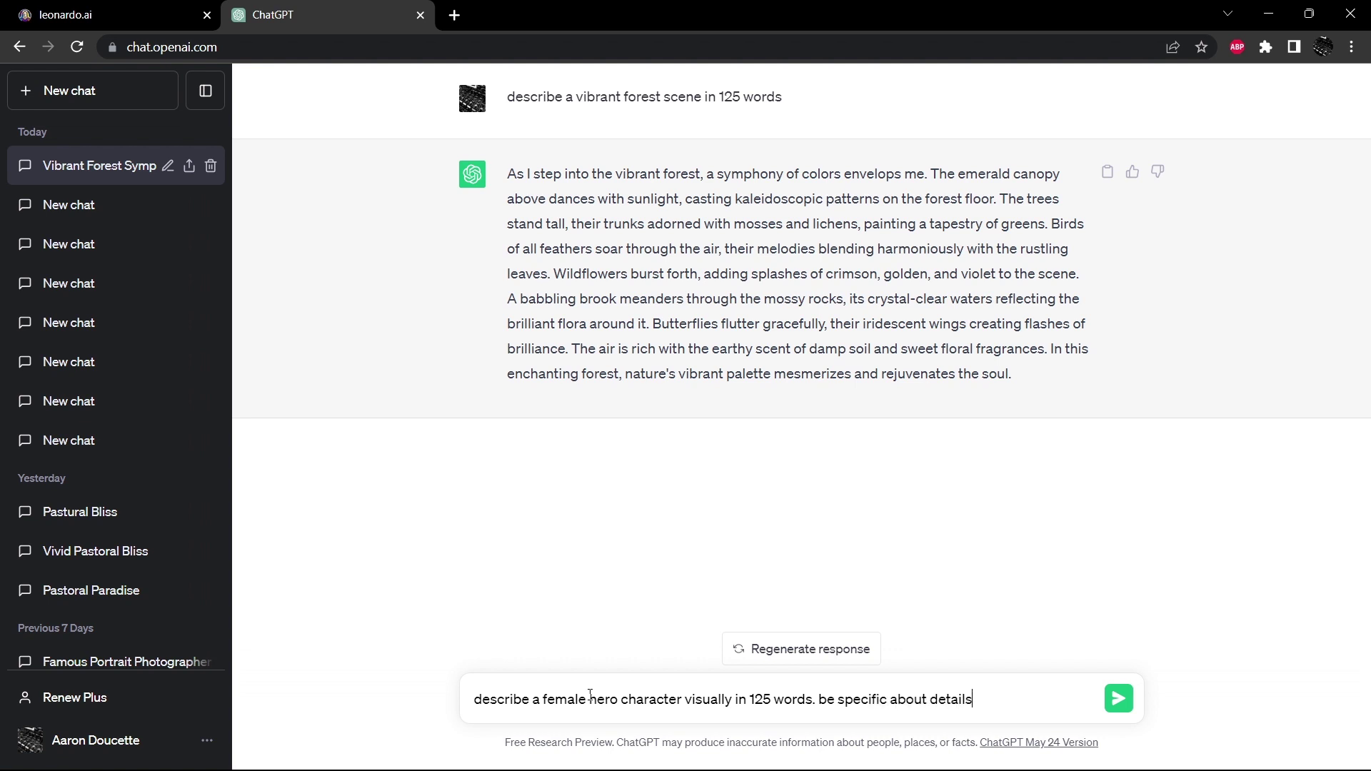
key(Return)
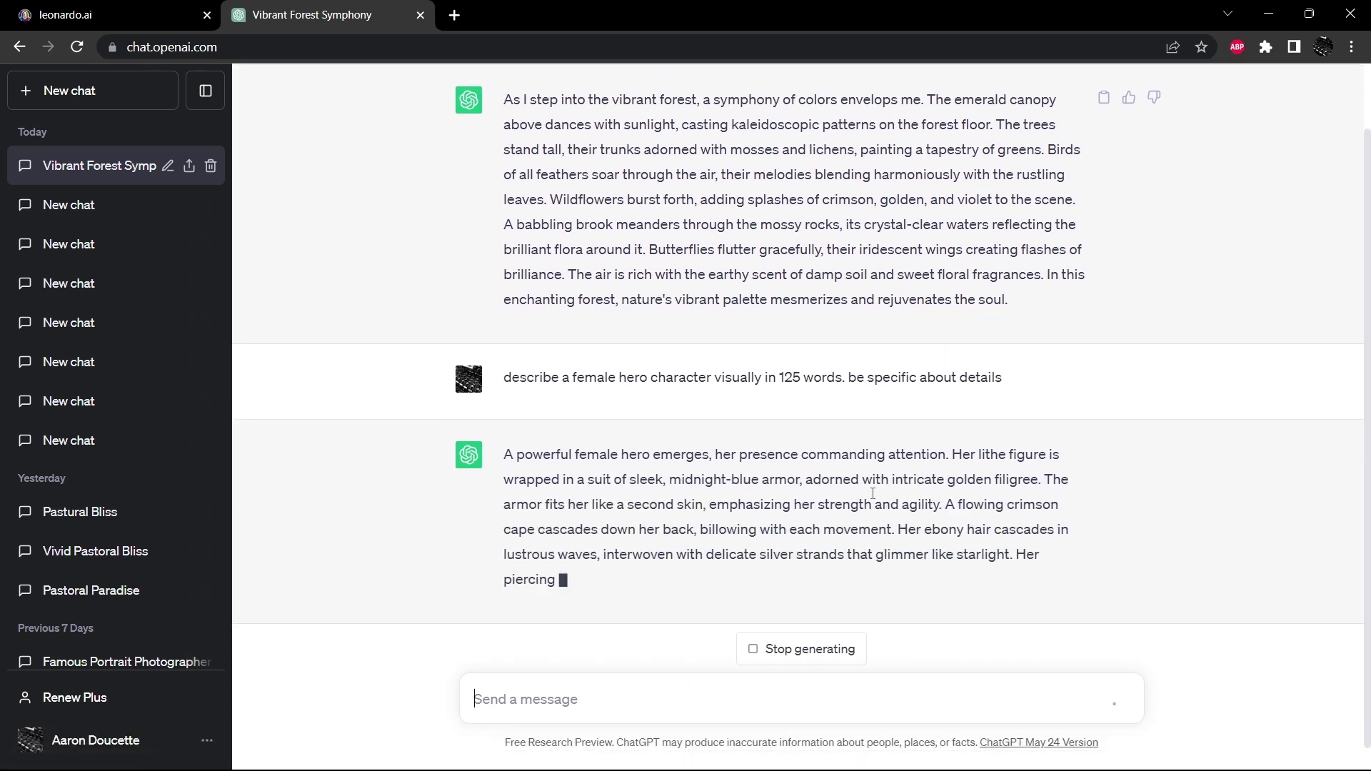
Read through the heroine reply: midnight-blue armor, crimson cape, ebony hair, runed silver staff
scroll(1014, 492, up, 1)
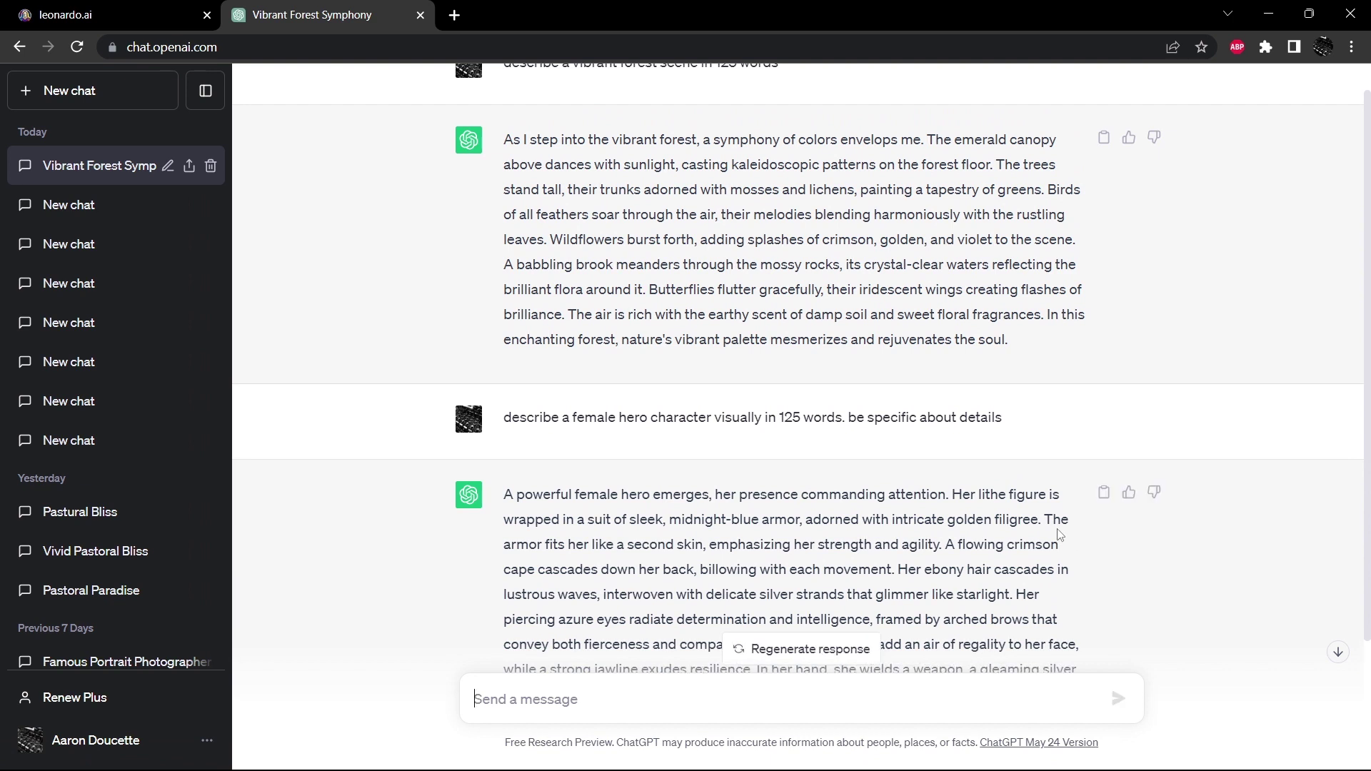
scroll(1110, 539, down, 1)
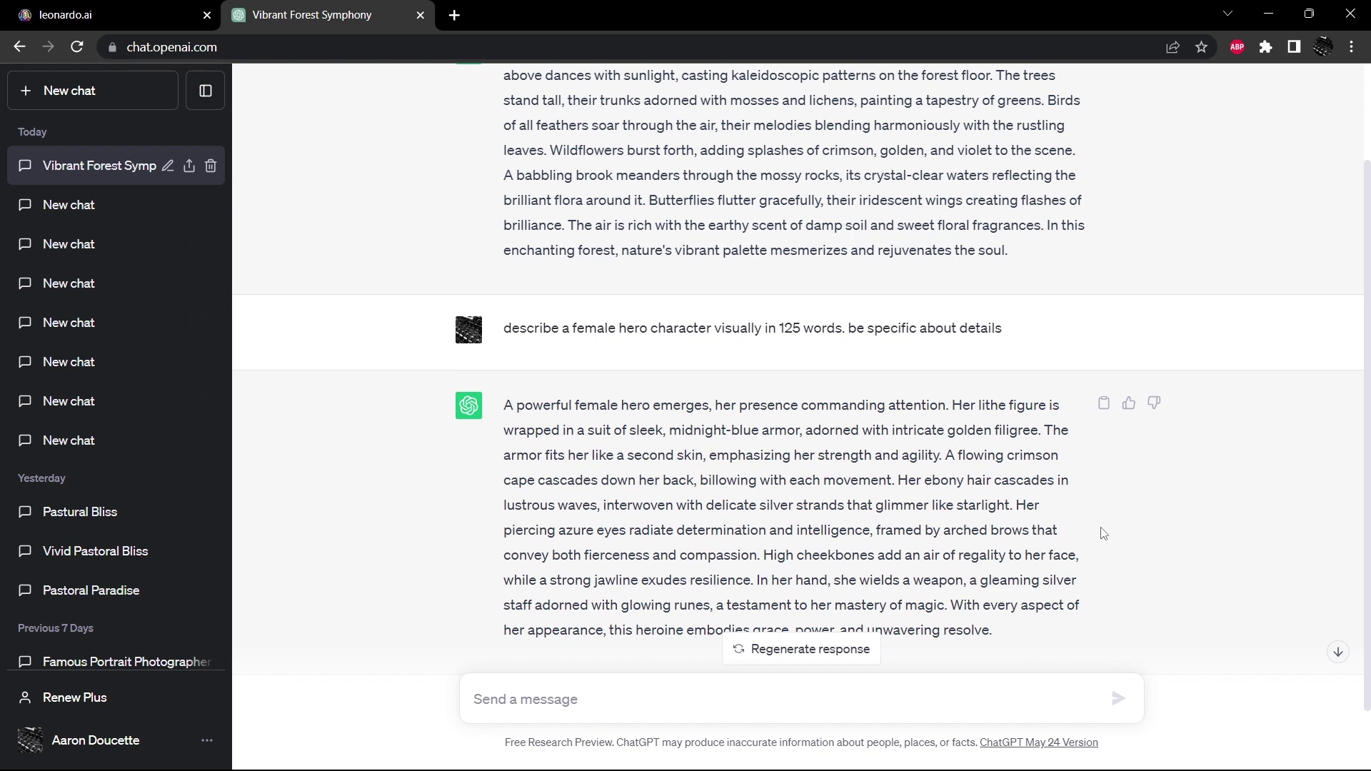
scroll(1101, 532, down, 1)
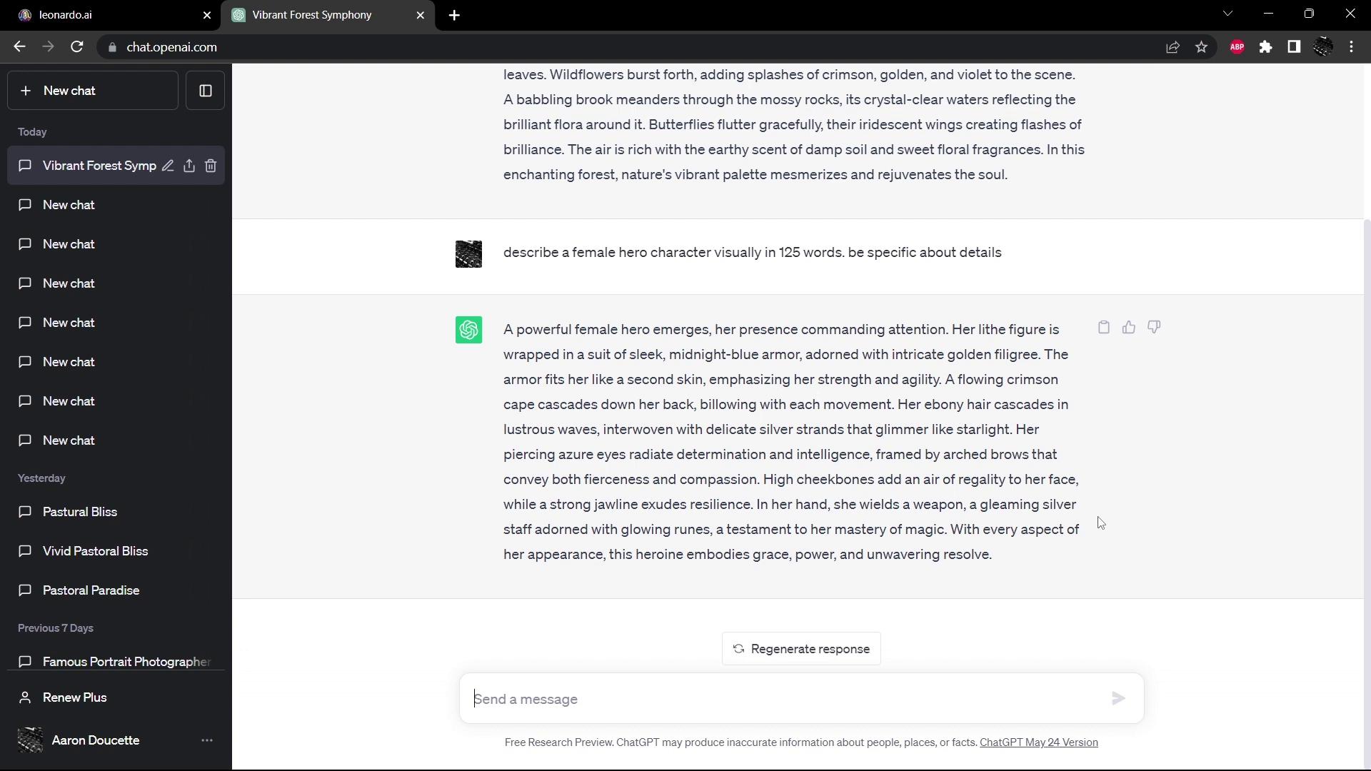
Replace the forest prompt with the copied female hero description and generate four images
click(1104, 327)
click(43, 7)
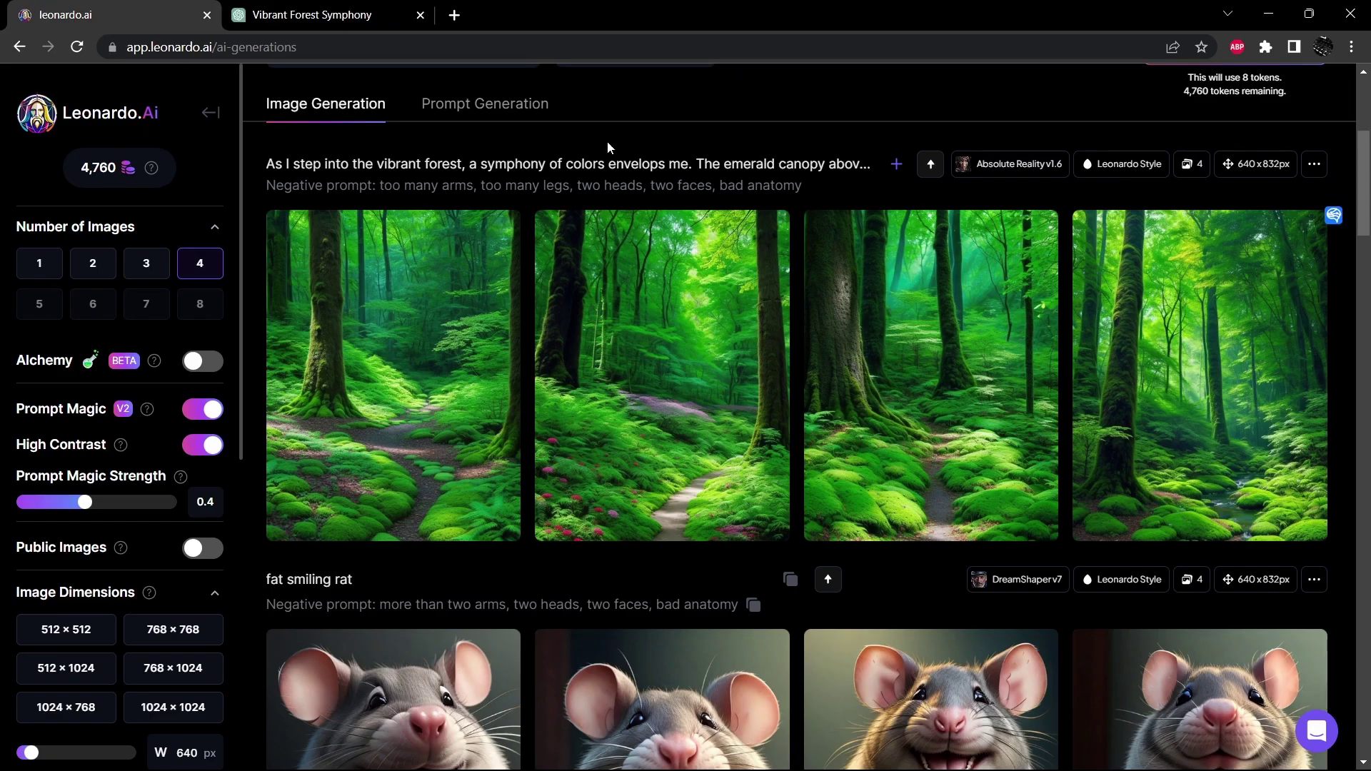
scroll(609, 153, up, 5)
click(546, 286)
drag(546, 286, 273, 142)
key(ctrl+v)
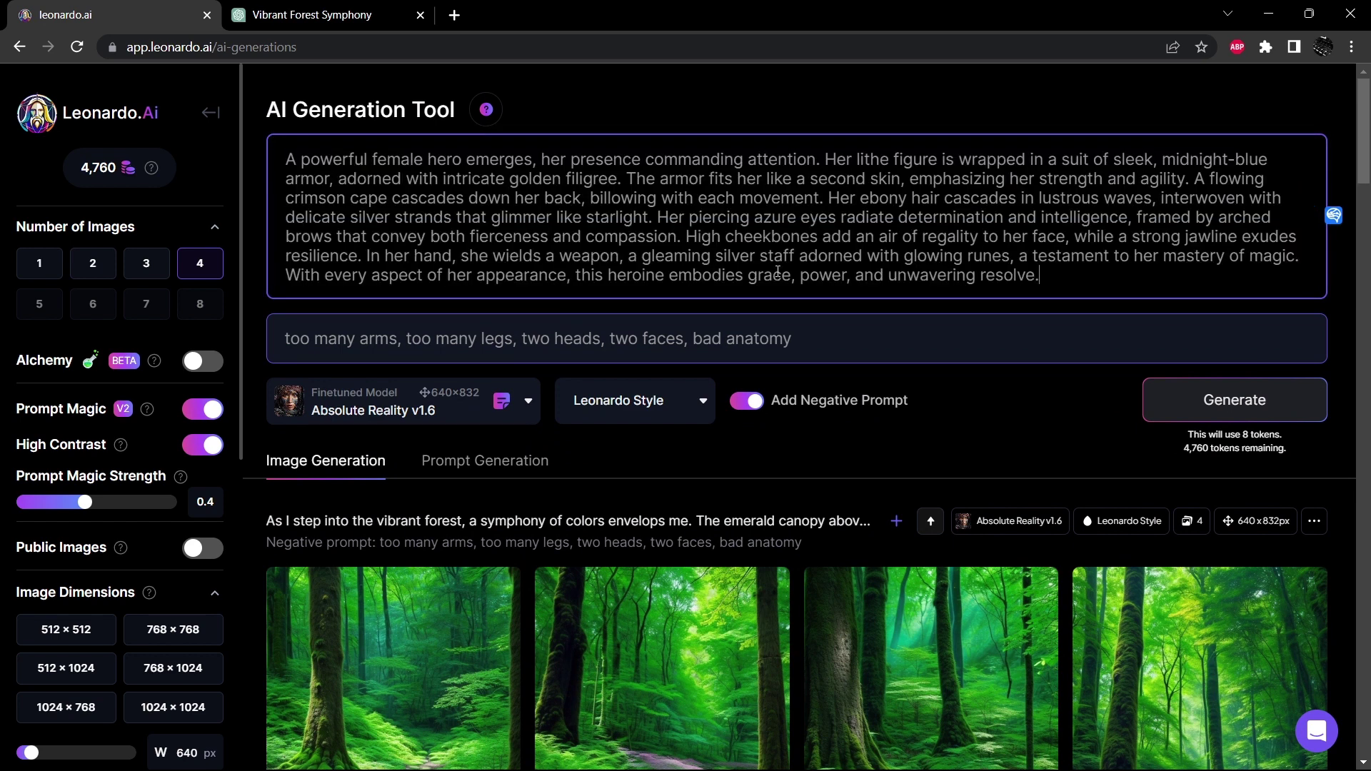
click(1183, 416)
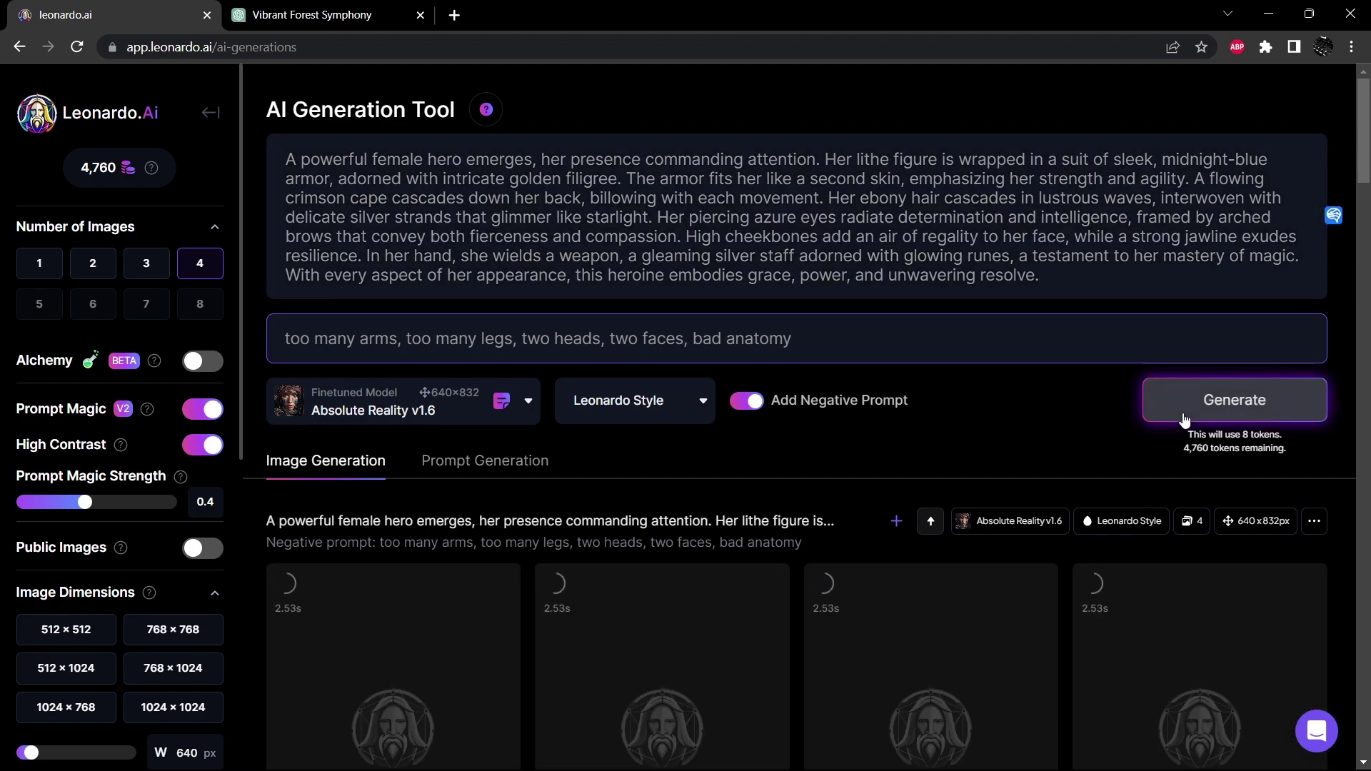
scroll(1183, 419, down, 5)
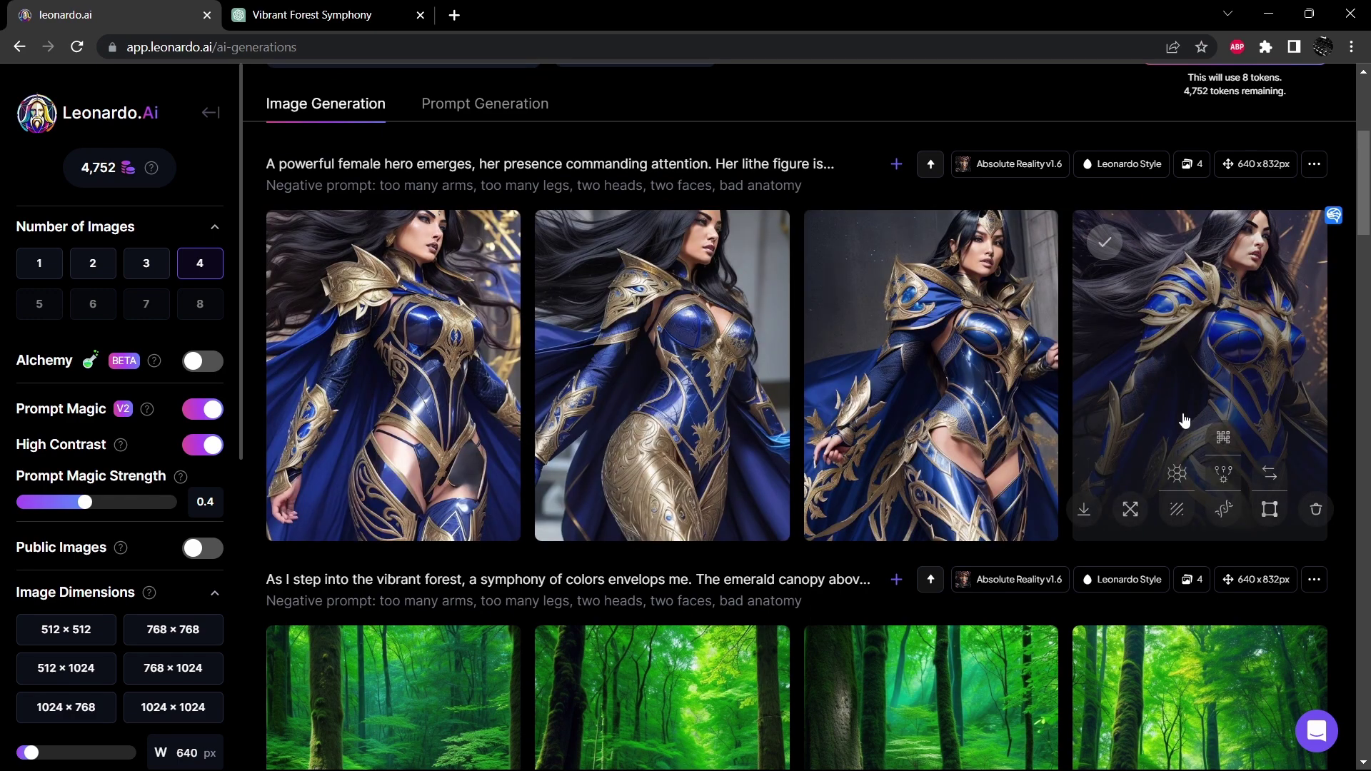
Browse the four blue-and-gold armored heroine images in the enlarged viewer, then close it
click(500, 338)
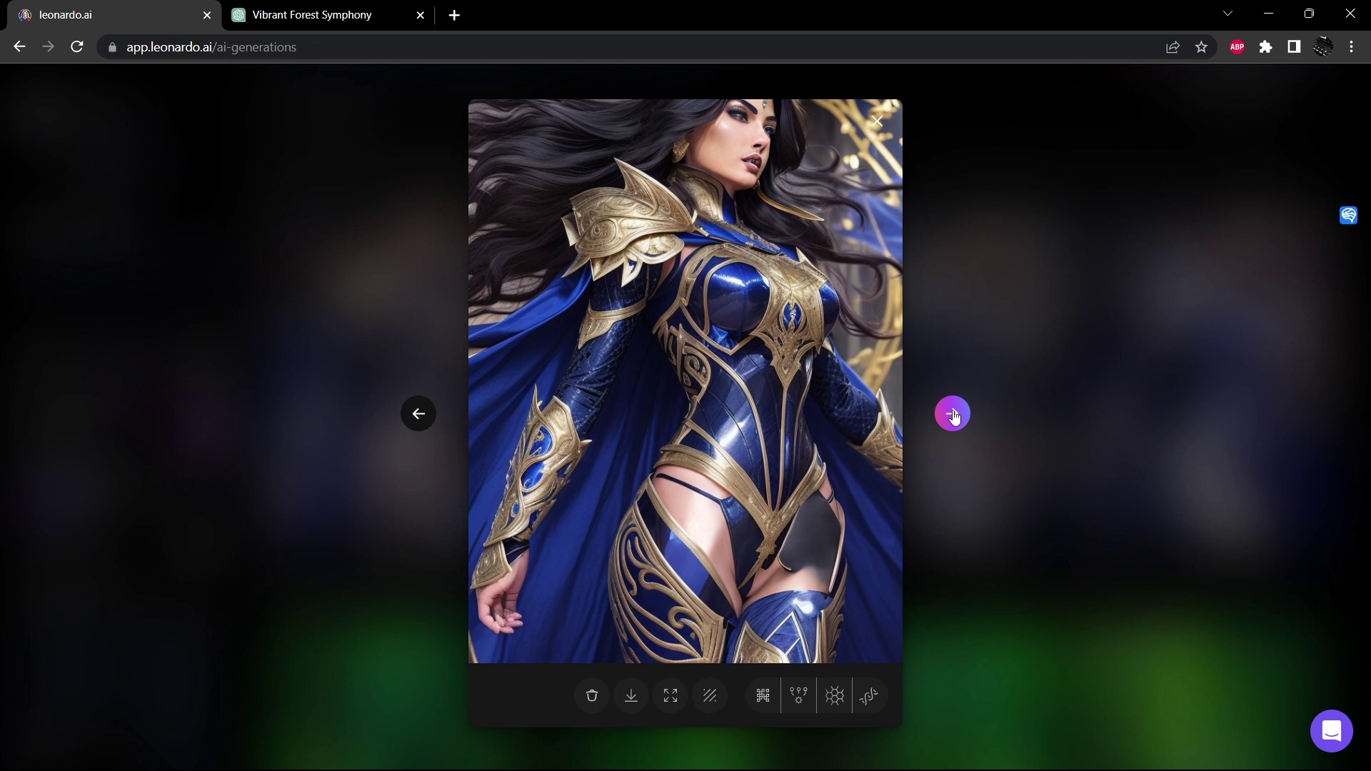
click(957, 418)
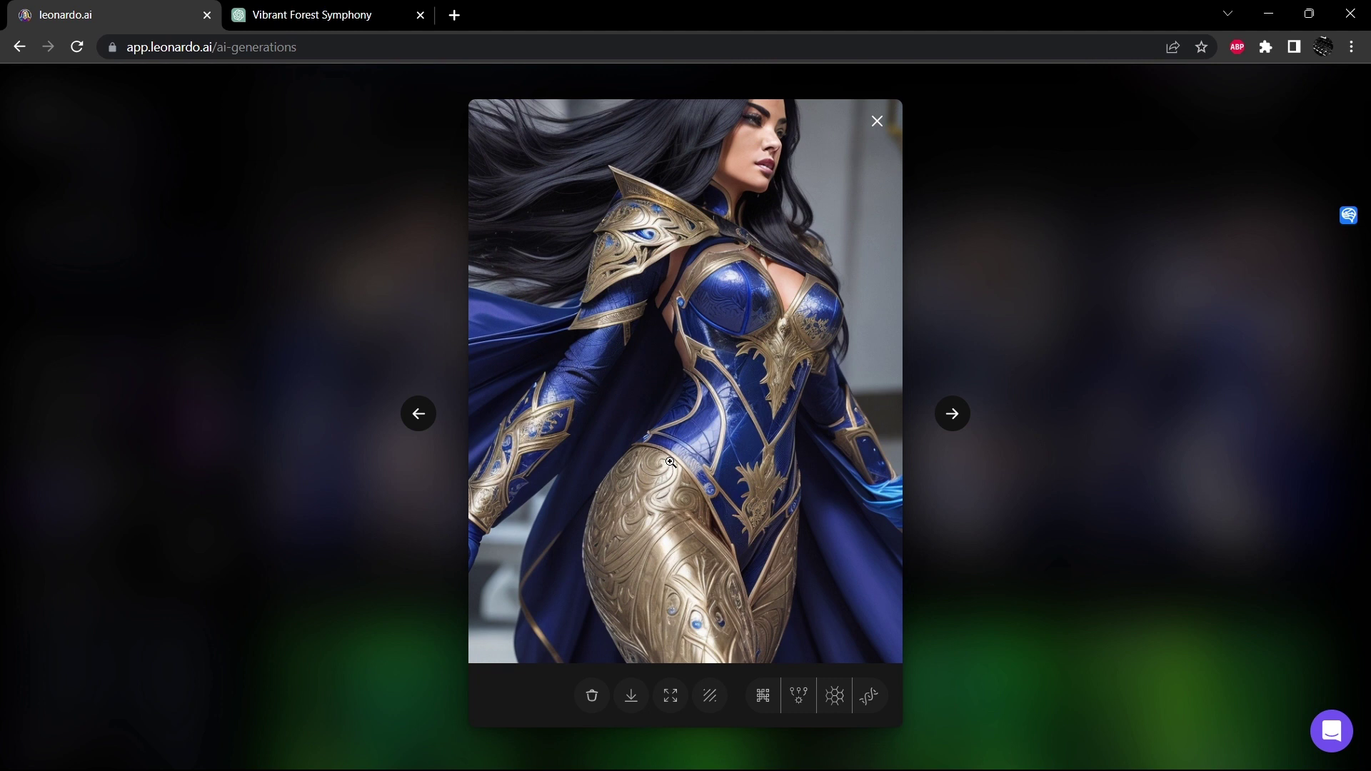
click(962, 419)
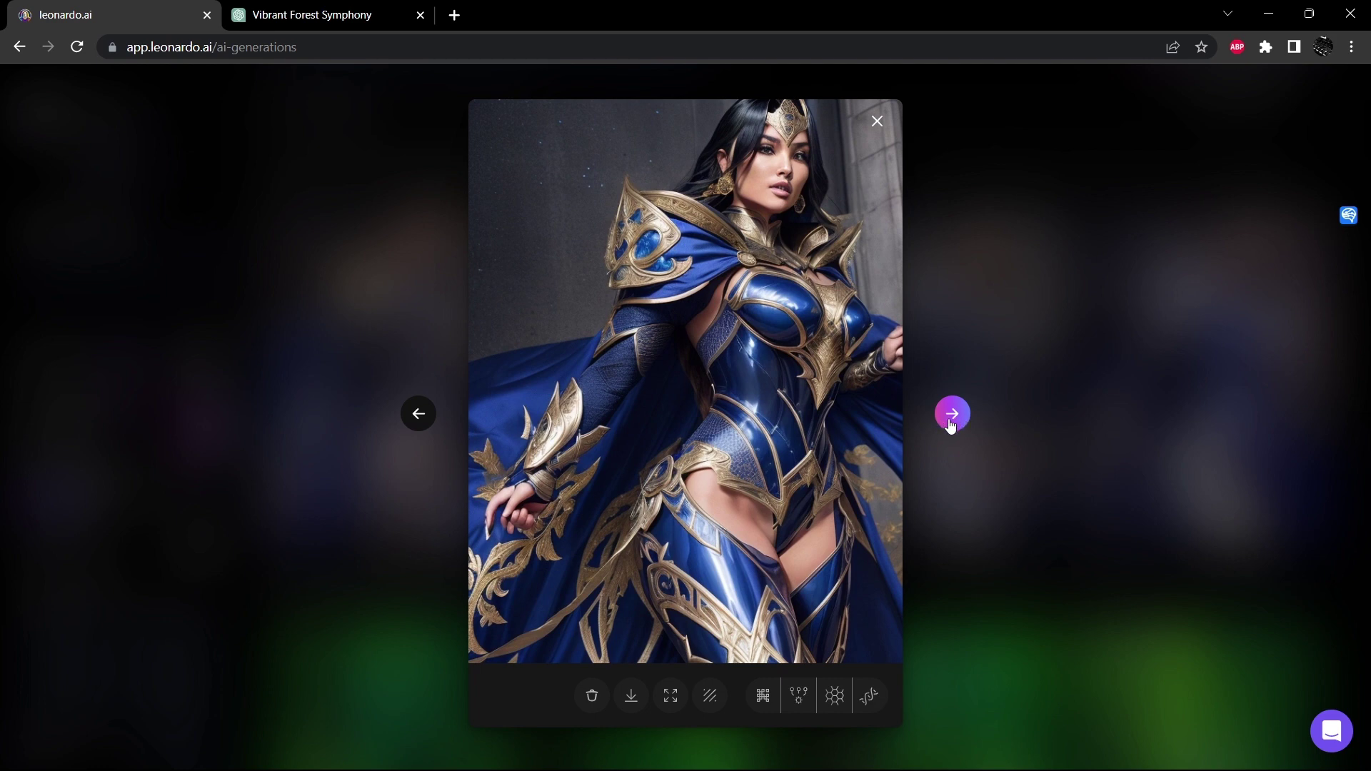
click(951, 424)
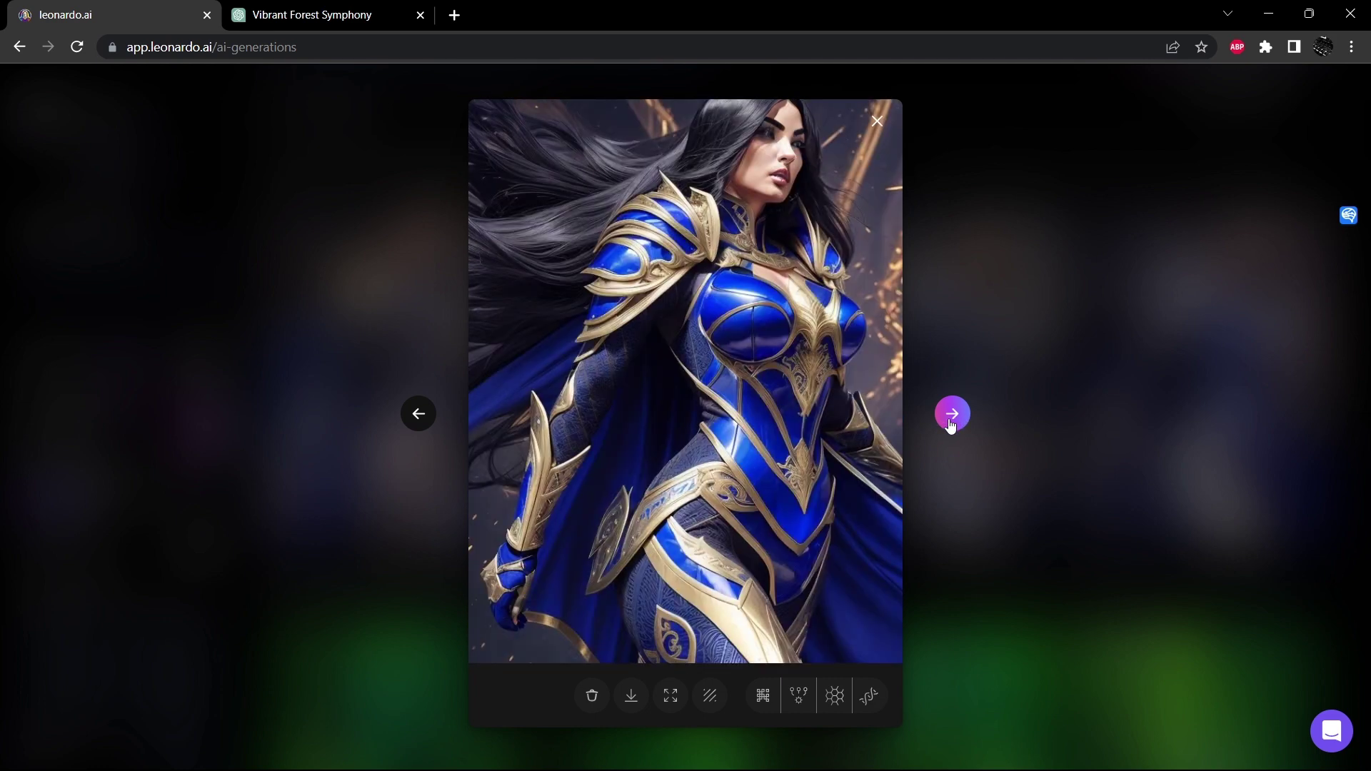
click(936, 216)
scroll(776, 253, up, 4)
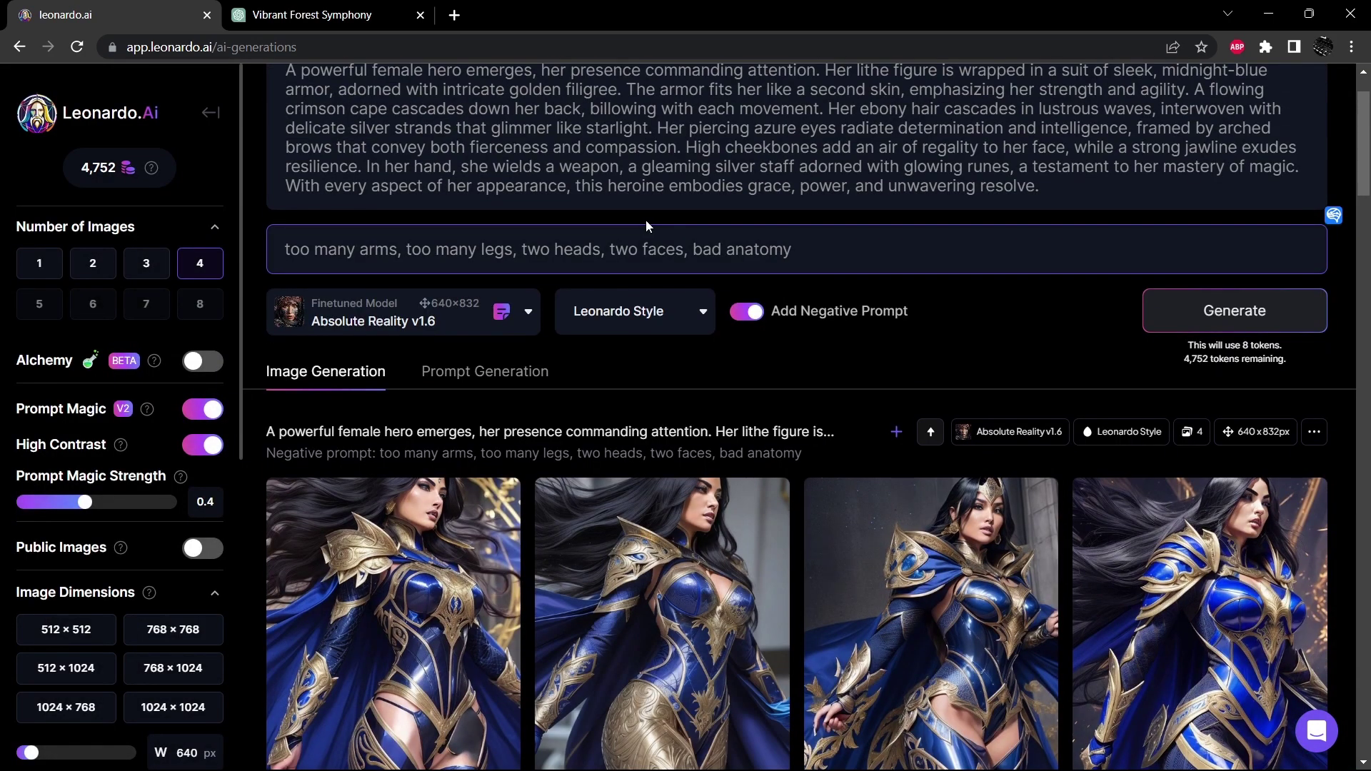
scroll(646, 220, up, 2)
Take another look at the second heroine image, then return to the ChatGPT conversation
click(321, 15)
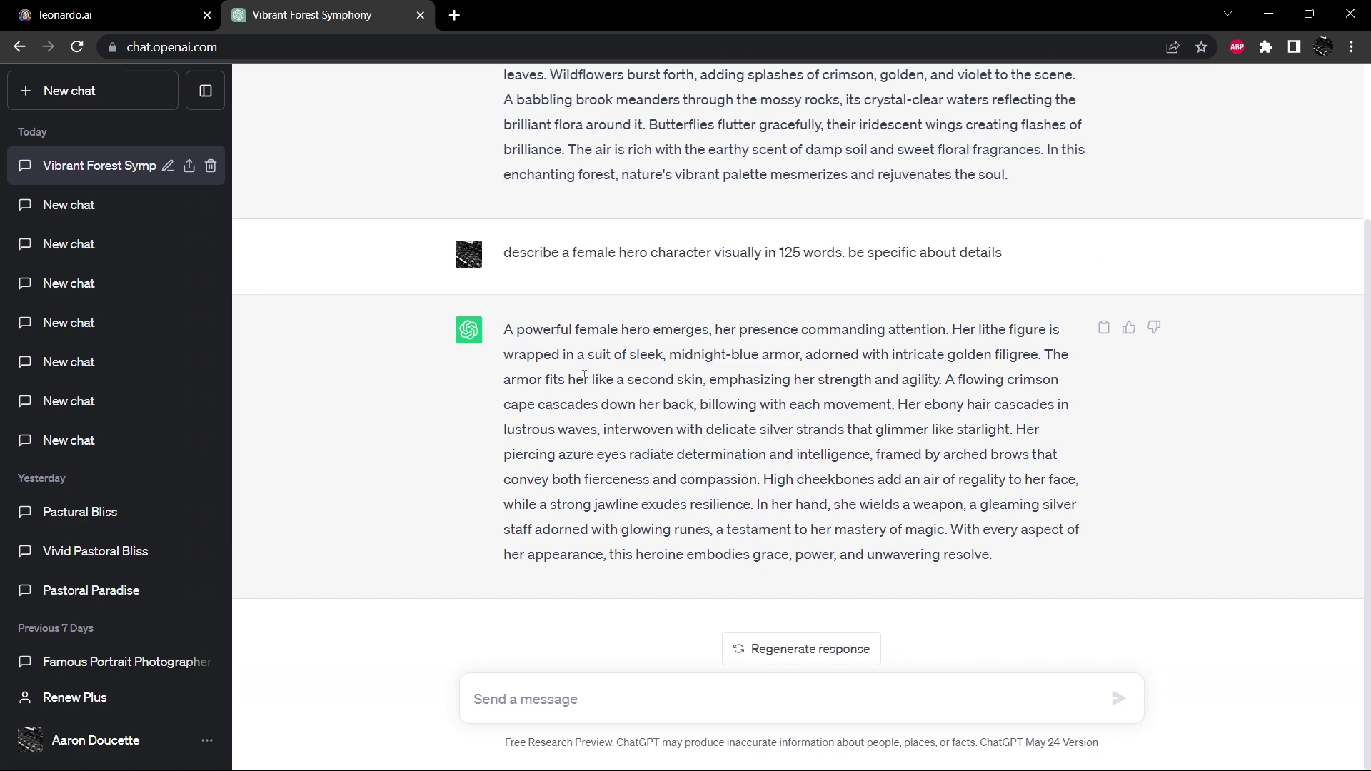
click(197, 8)
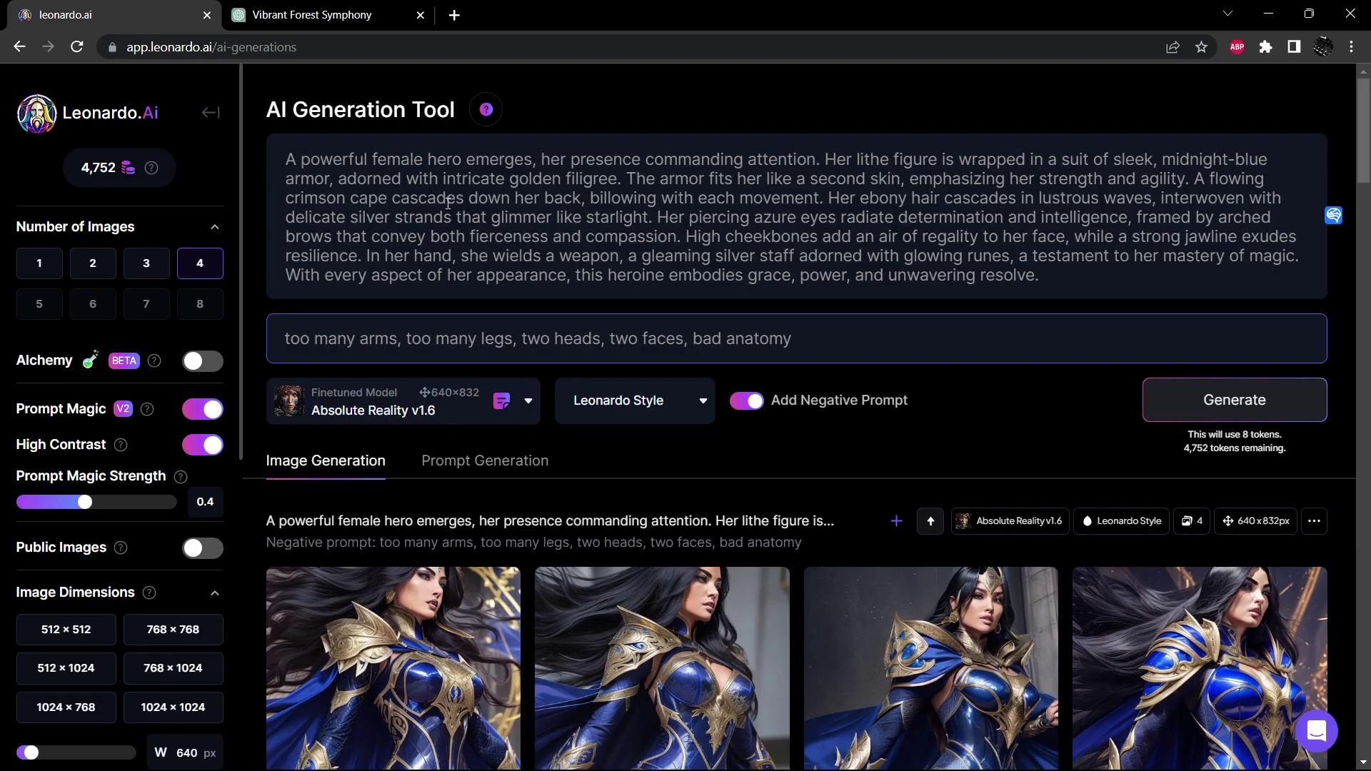
scroll(804, 545, down, 3)
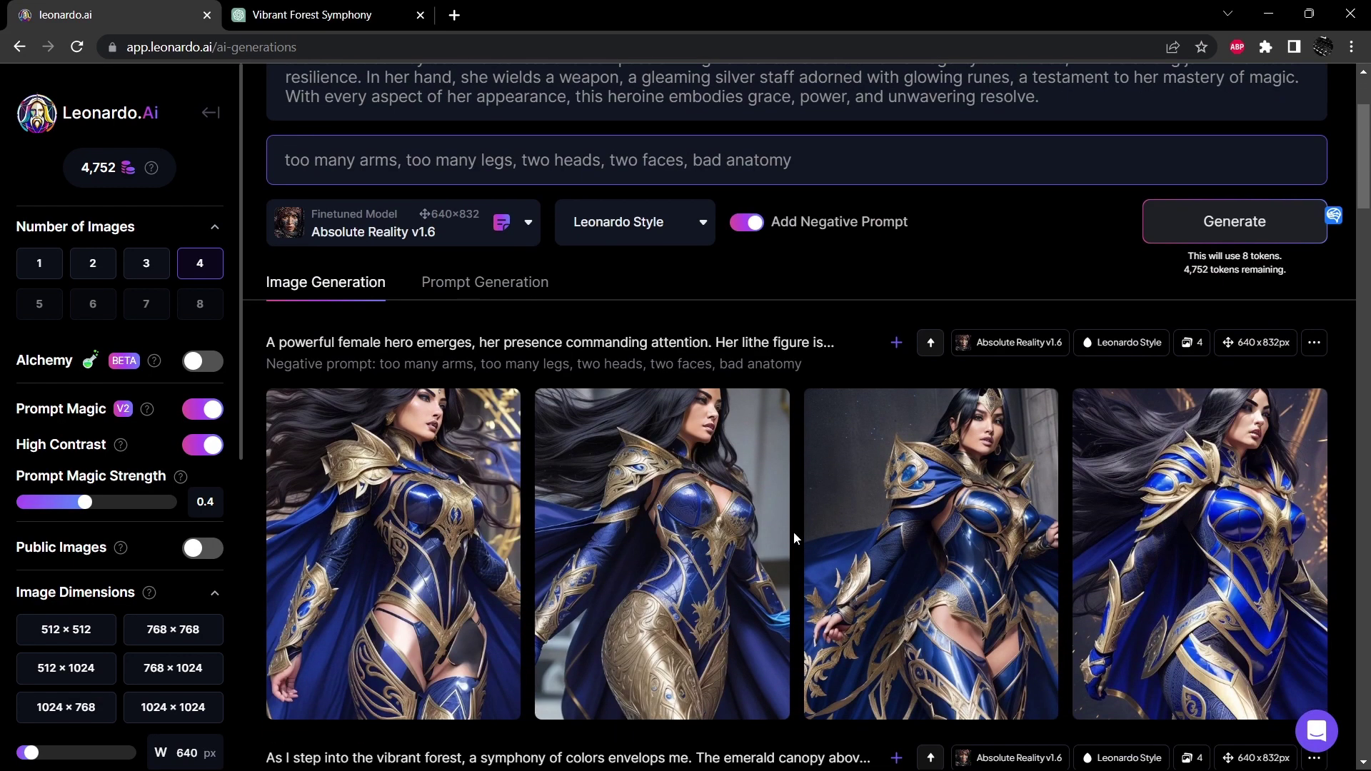
click(703, 511)
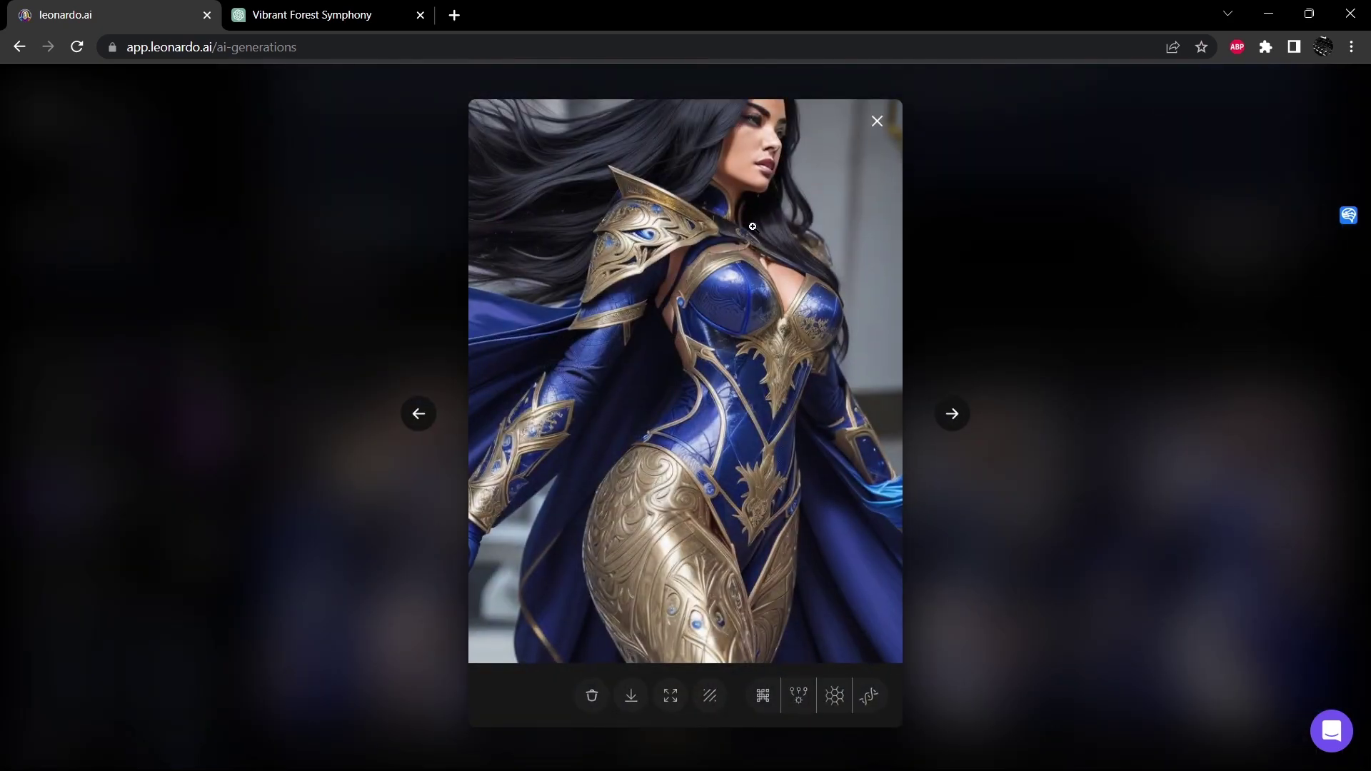
click(877, 121)
click(309, 6)
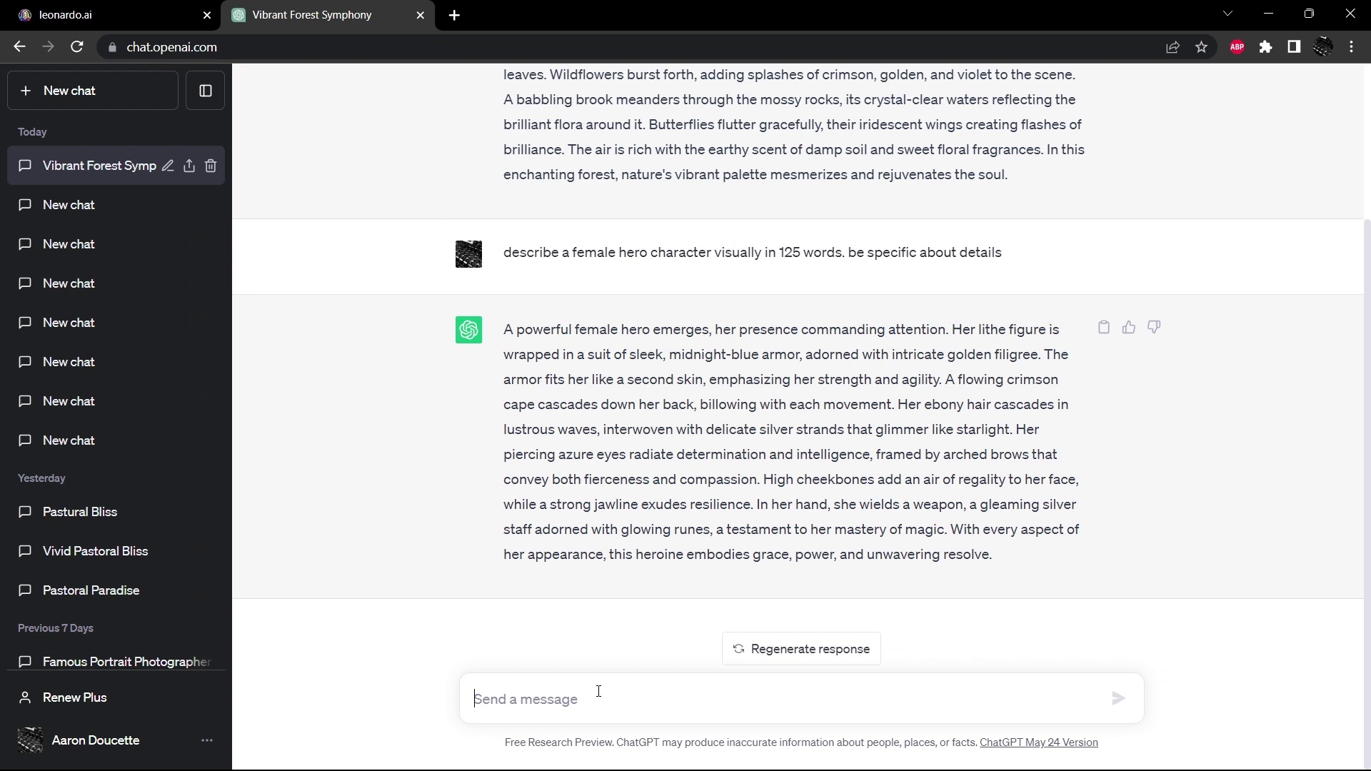
Send ChatGPT the prompt 'describe a beautiful woman's face in 125 words'
text(describe )
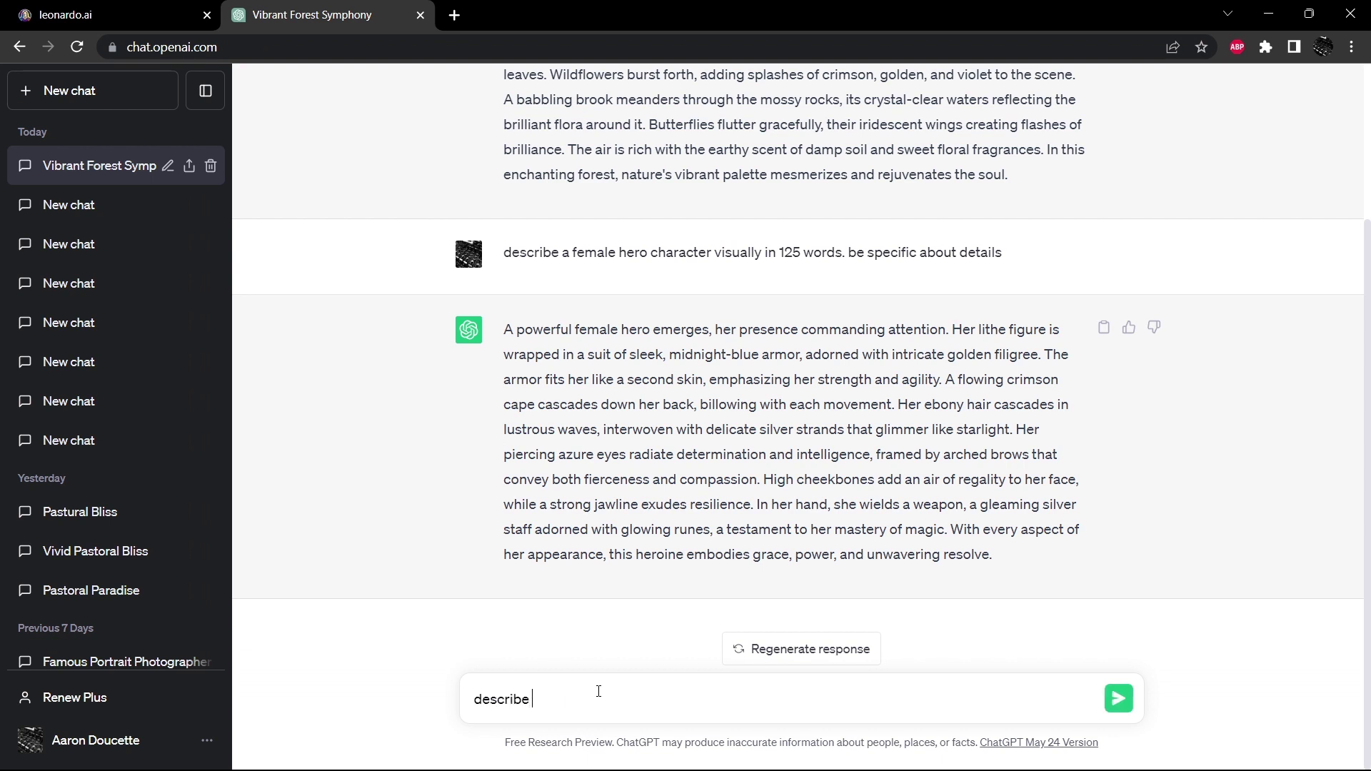
text(a beautiful woman's face in 12)
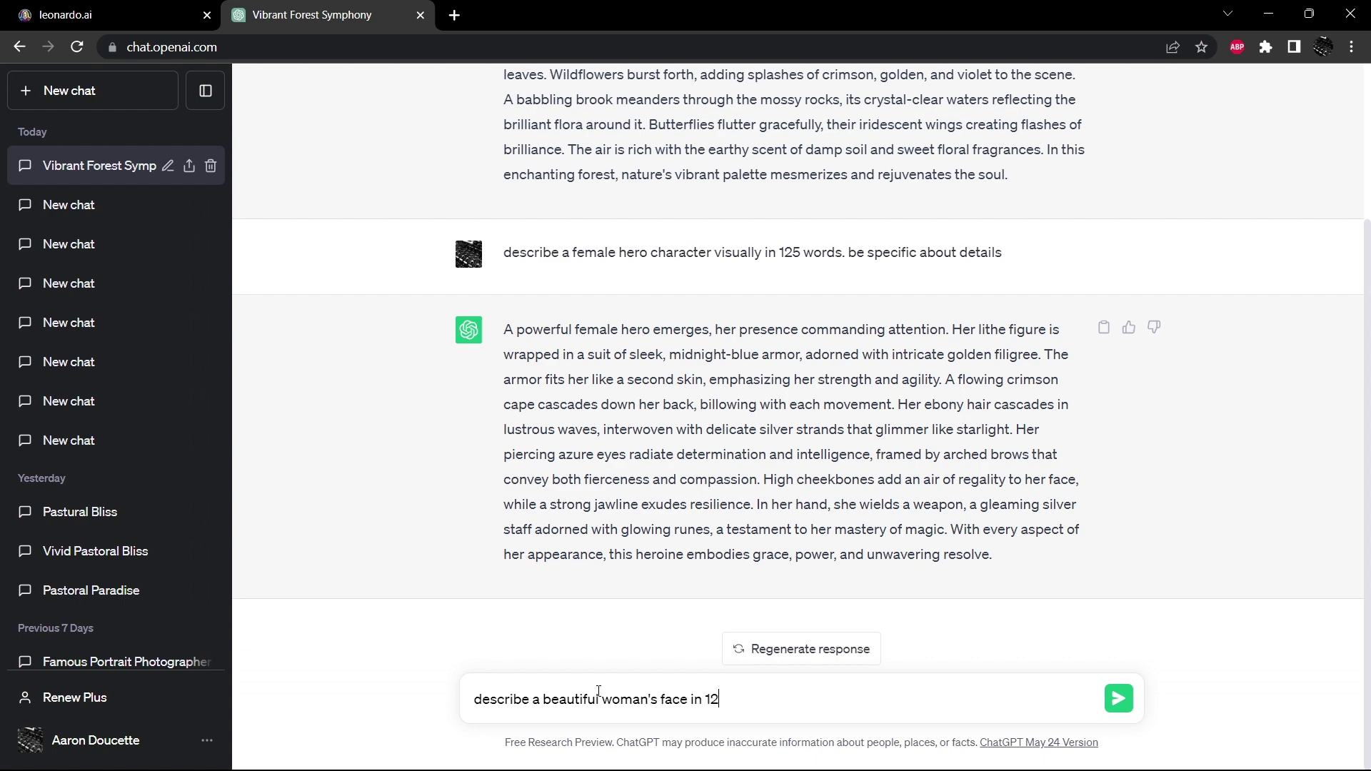
text(5 words)
key(Return)
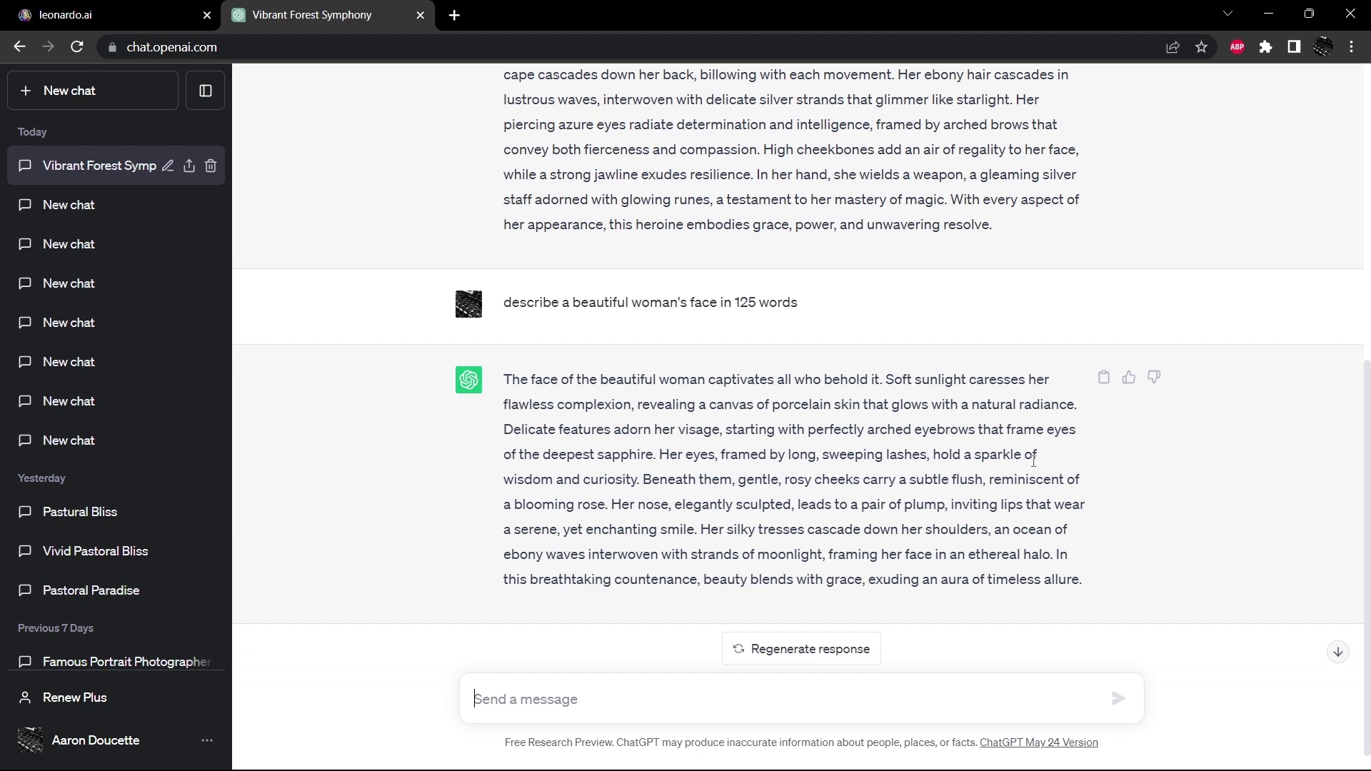
Swap the heroine prompt for ChatGPT's woman's face description and generate four portraits
click(1103, 376)
click(91, 10)
scroll(1003, 278, up, 3)
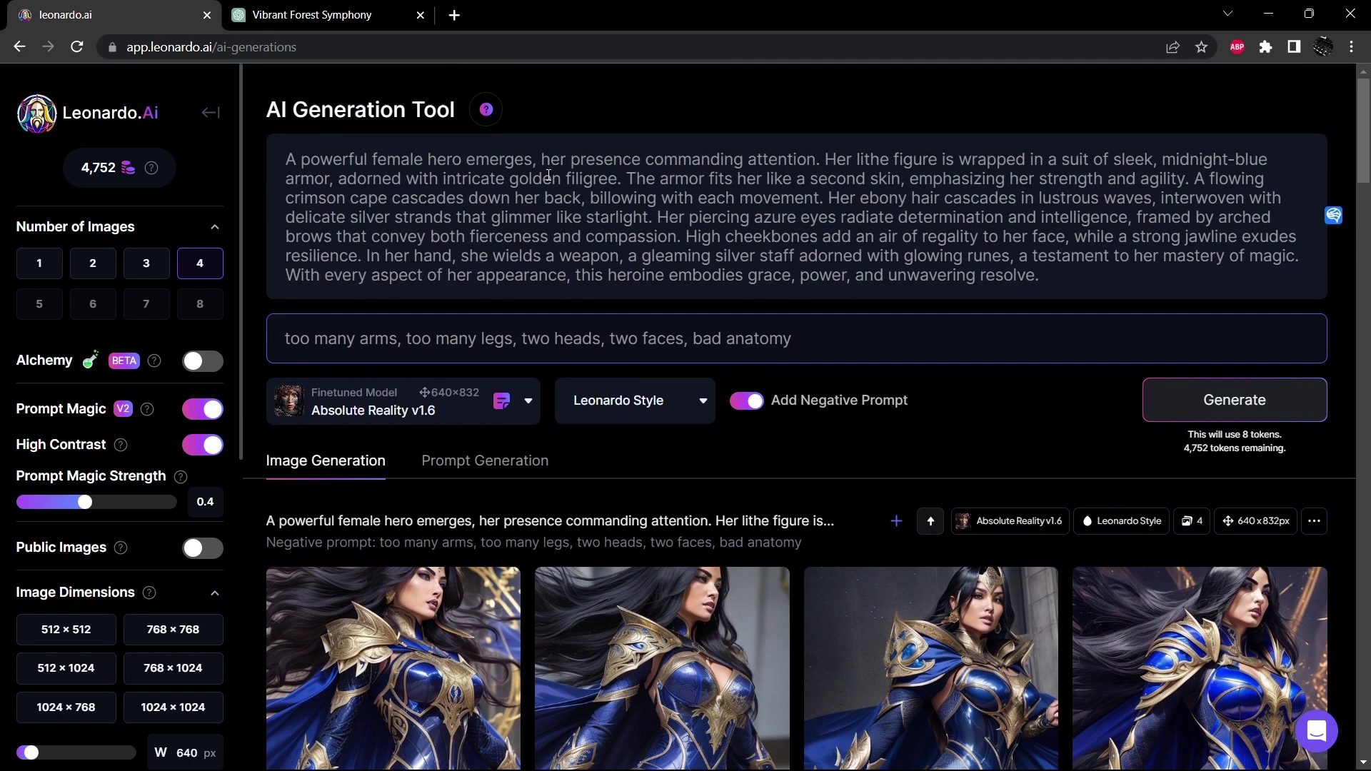
click(1062, 277)
key(ctrl+a)
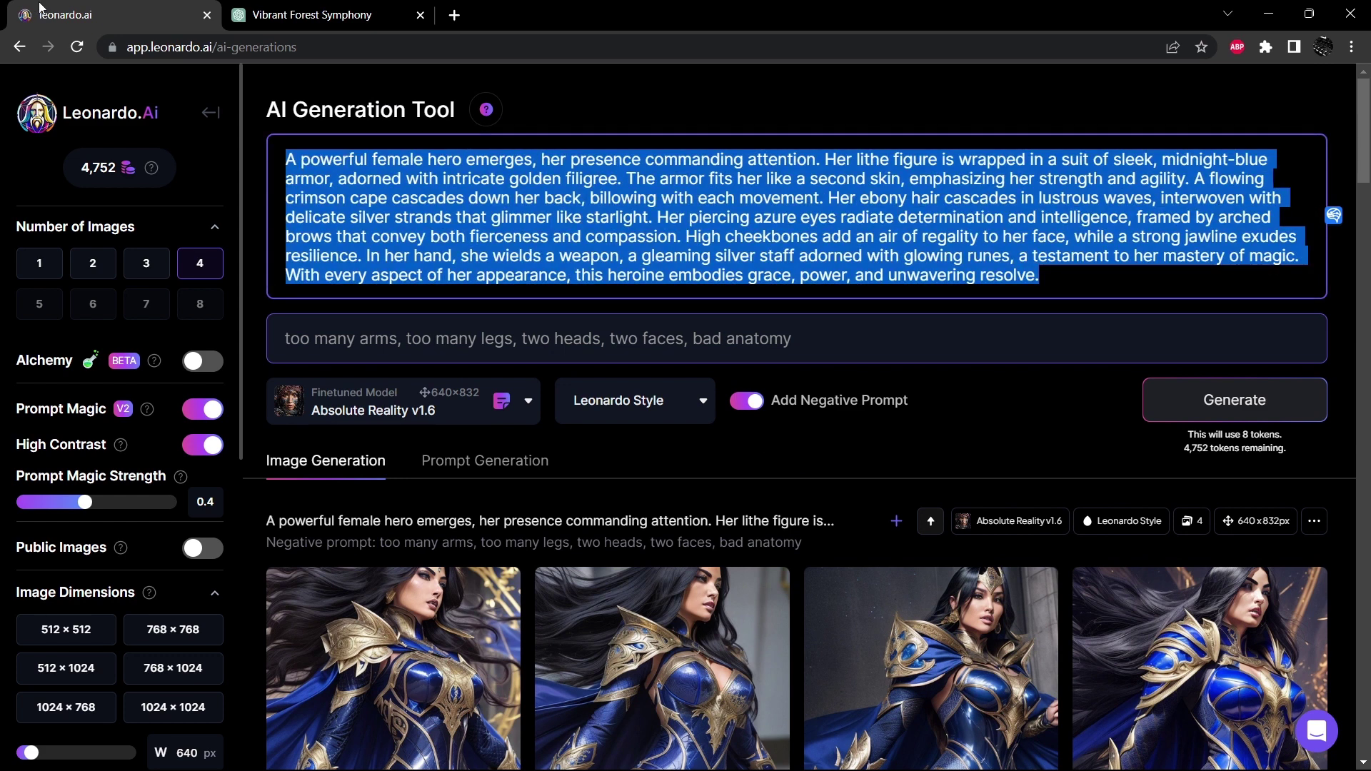
key(ctrl+v)
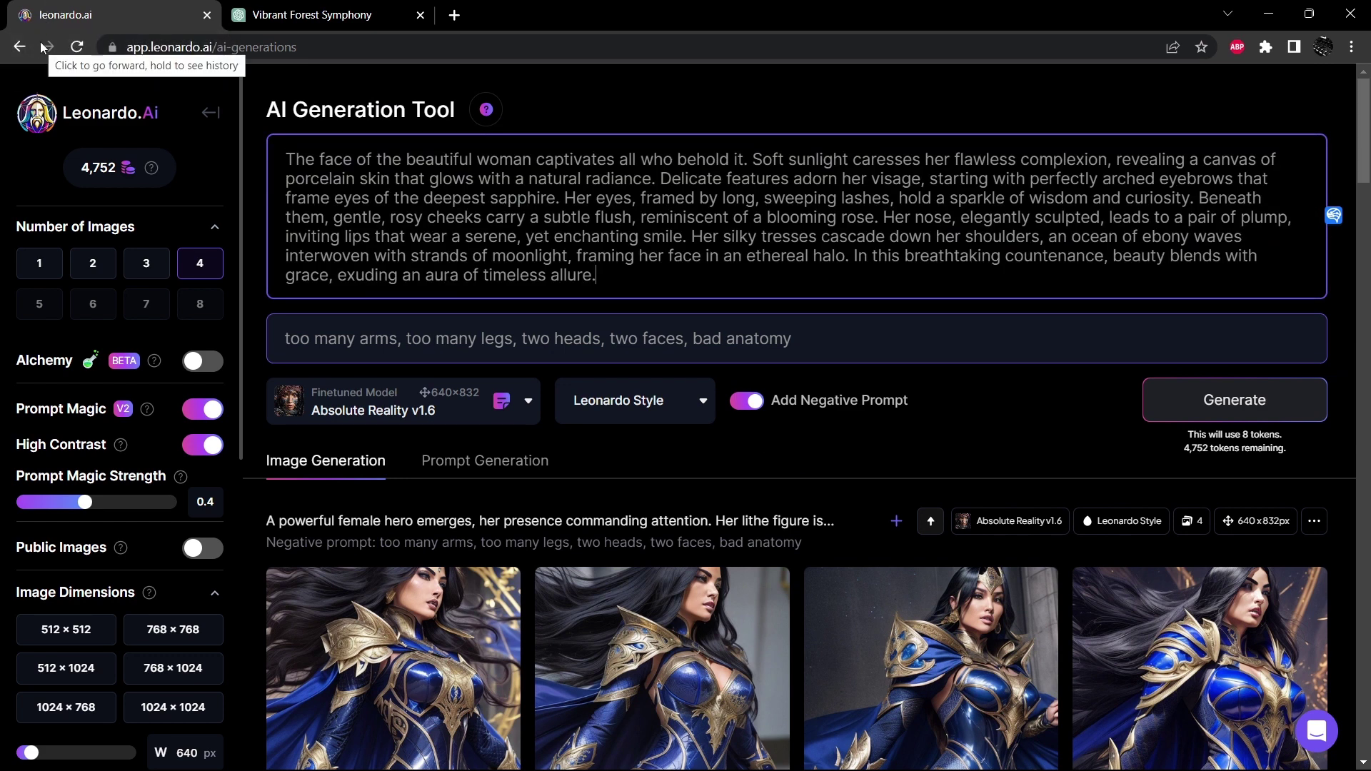
key(ctrl+Return)
scroll(307, 254, down, 4)
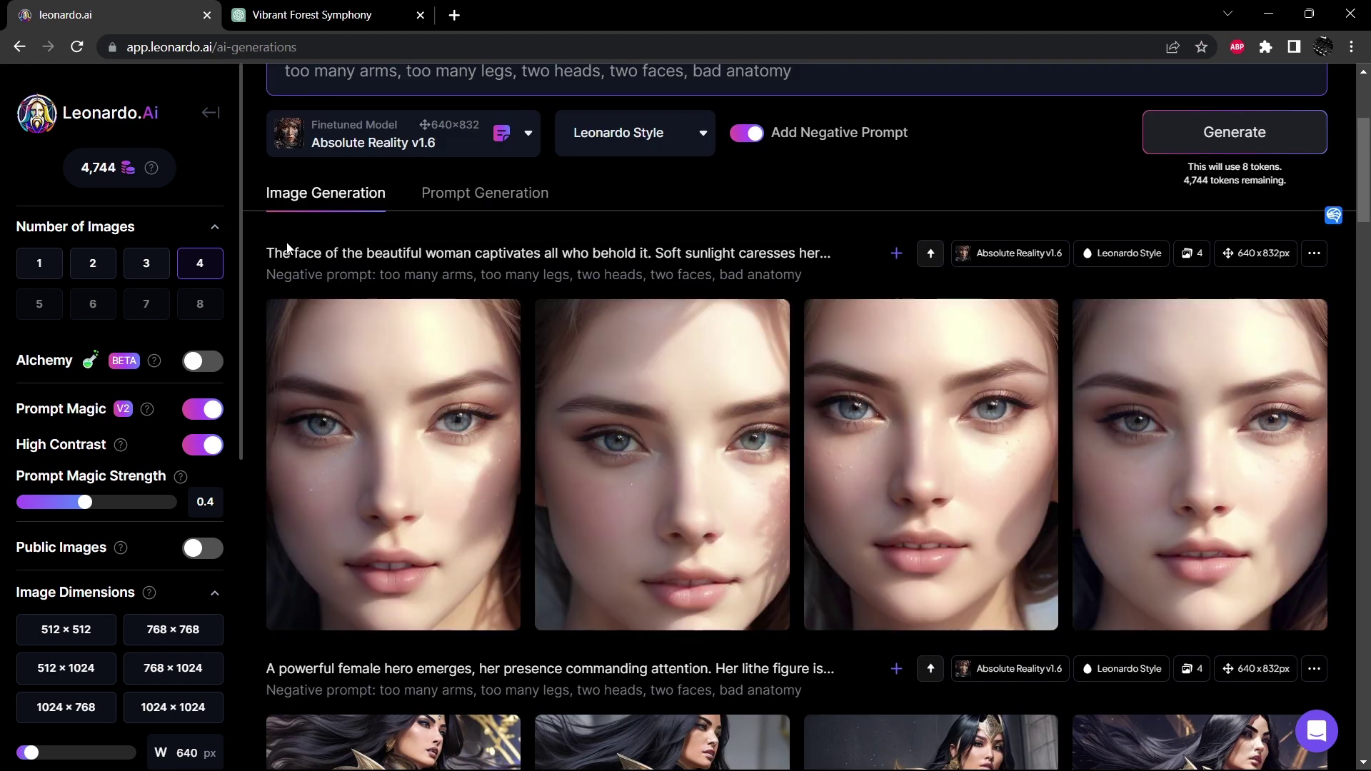
Browse the blue-eyed face portraits in the enlarged viewer, then close it
click(459, 429)
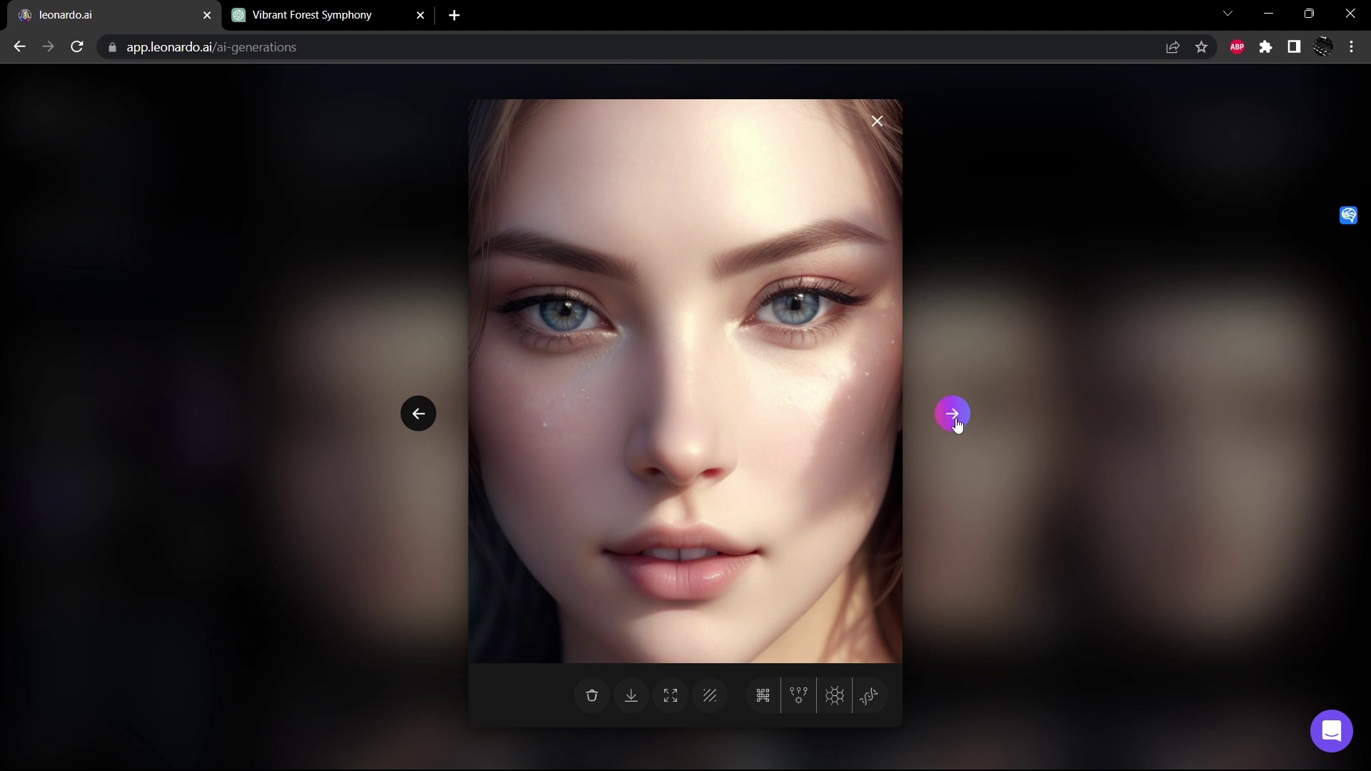
click(955, 424)
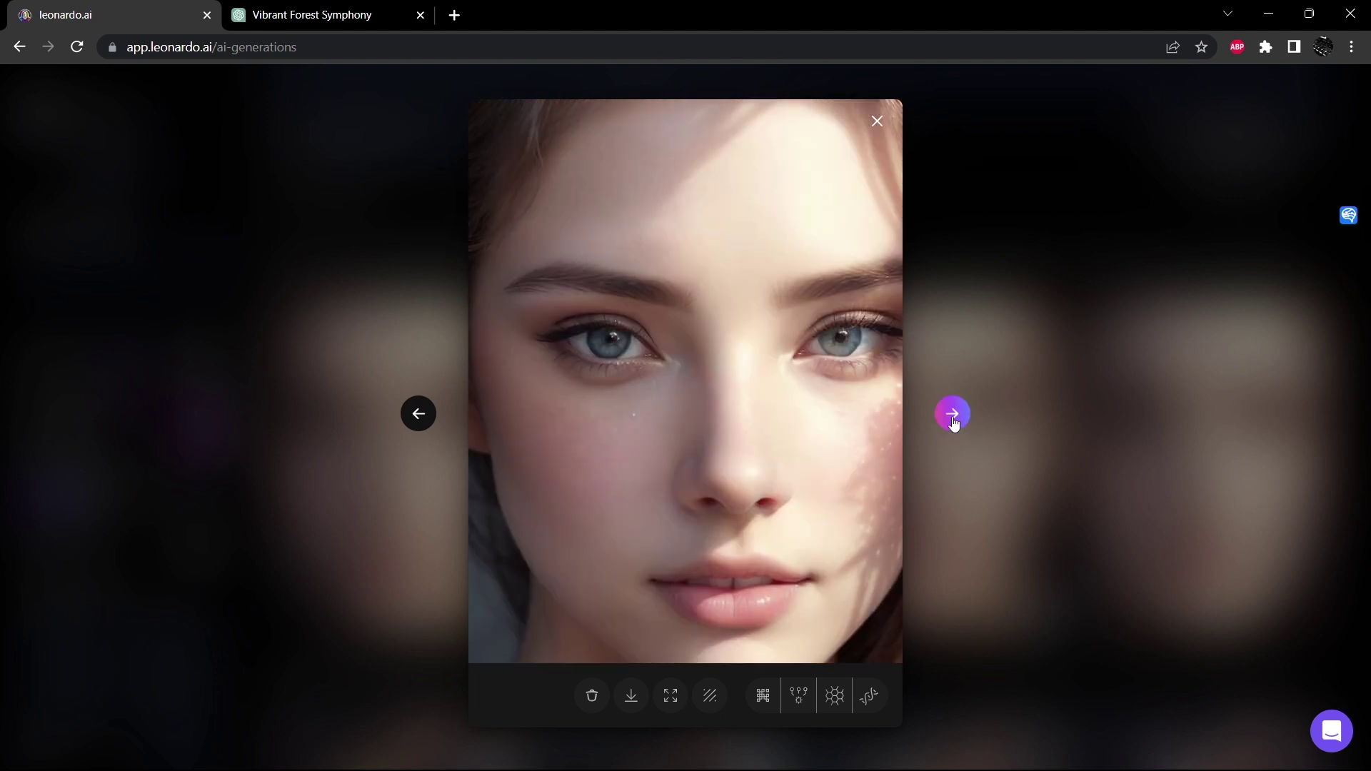
click(954, 423)
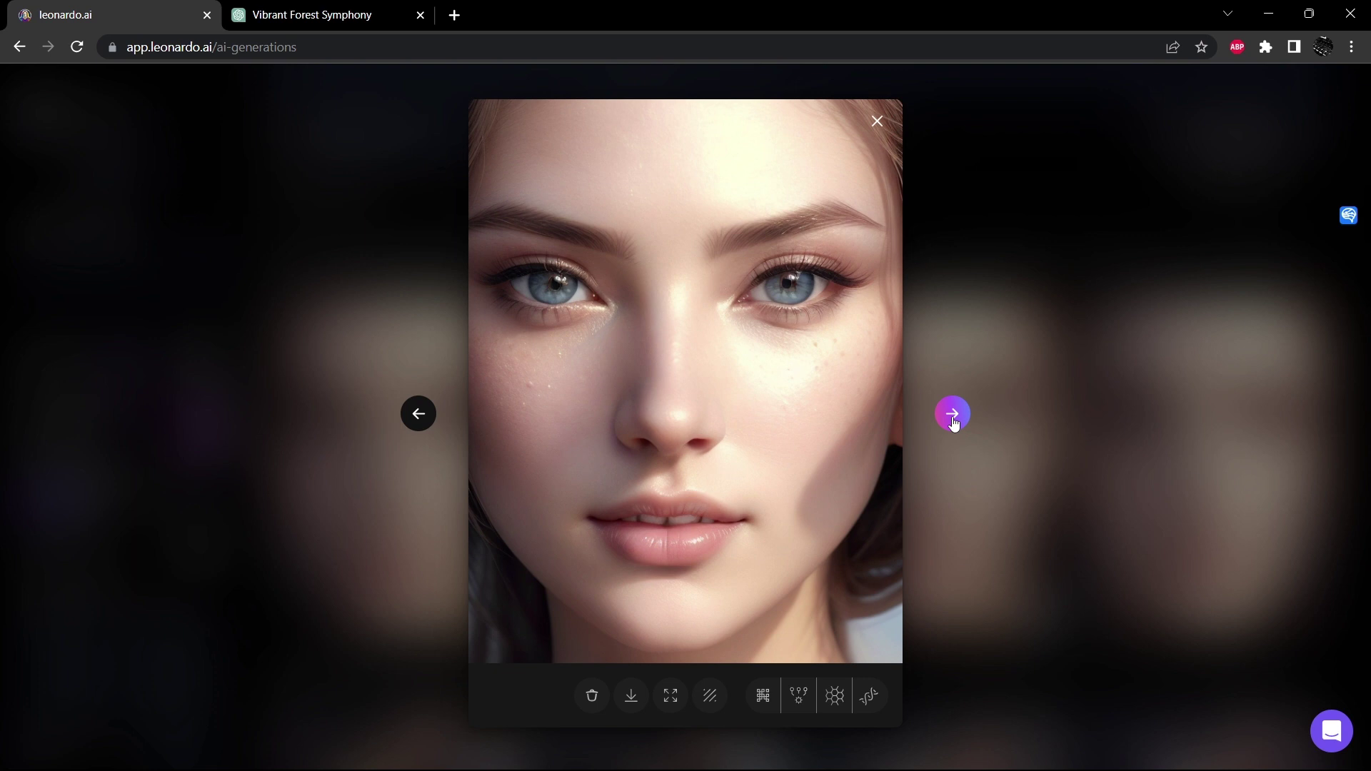
click(954, 422)
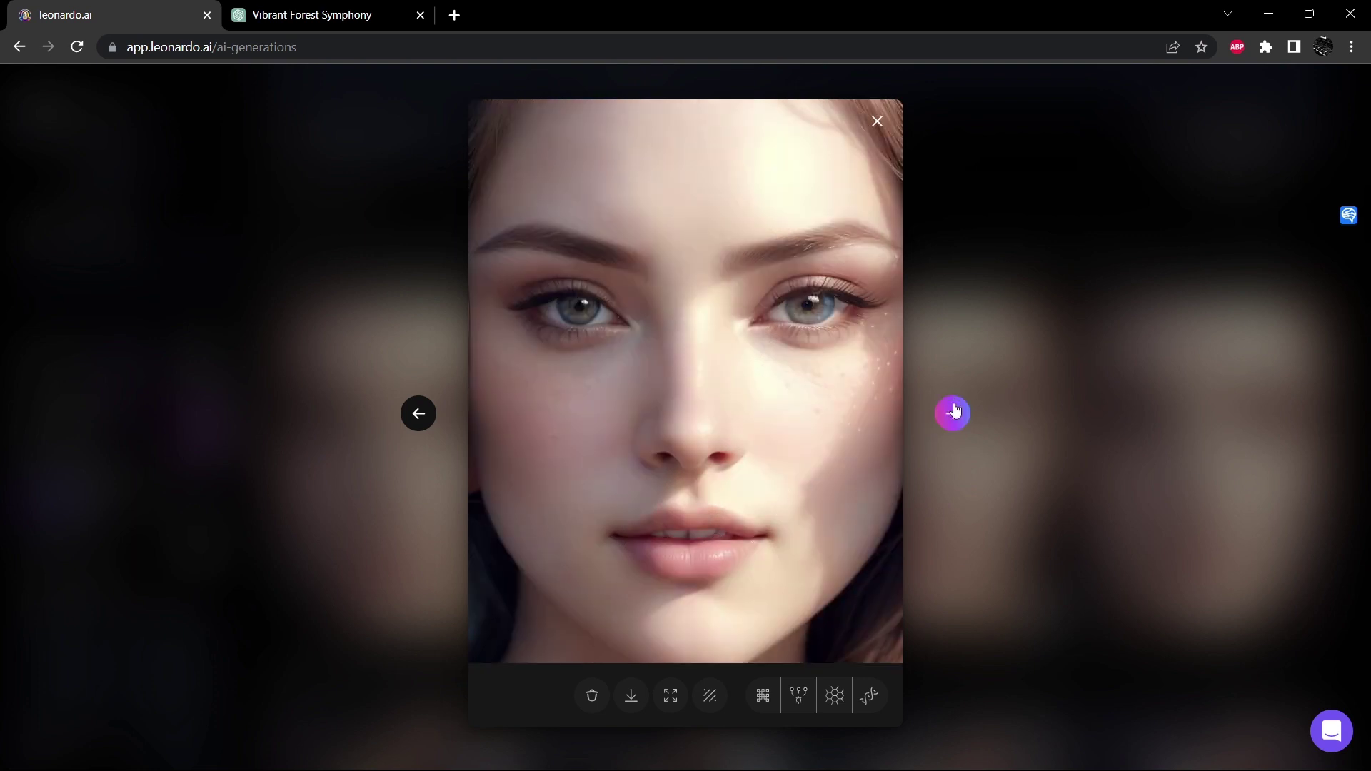
click(954, 411)
click(953, 413)
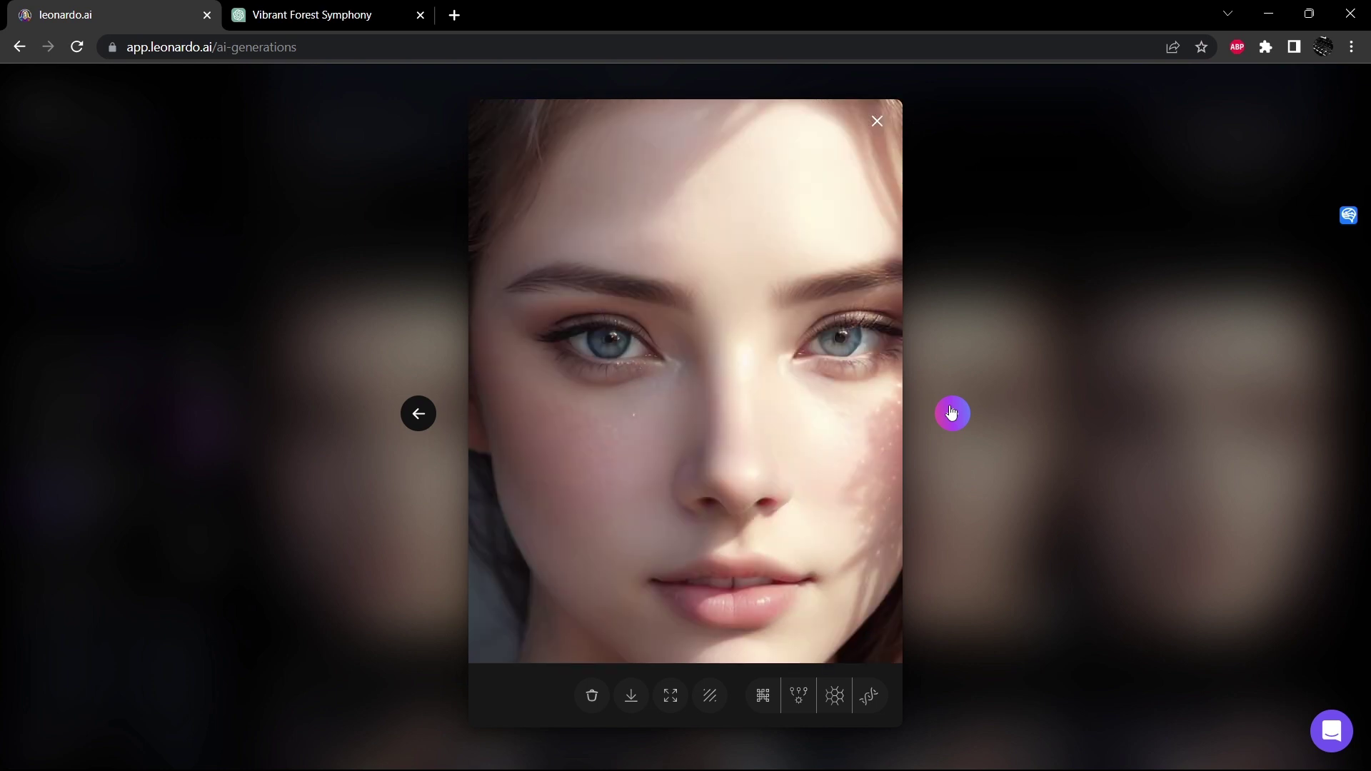
click(877, 121)
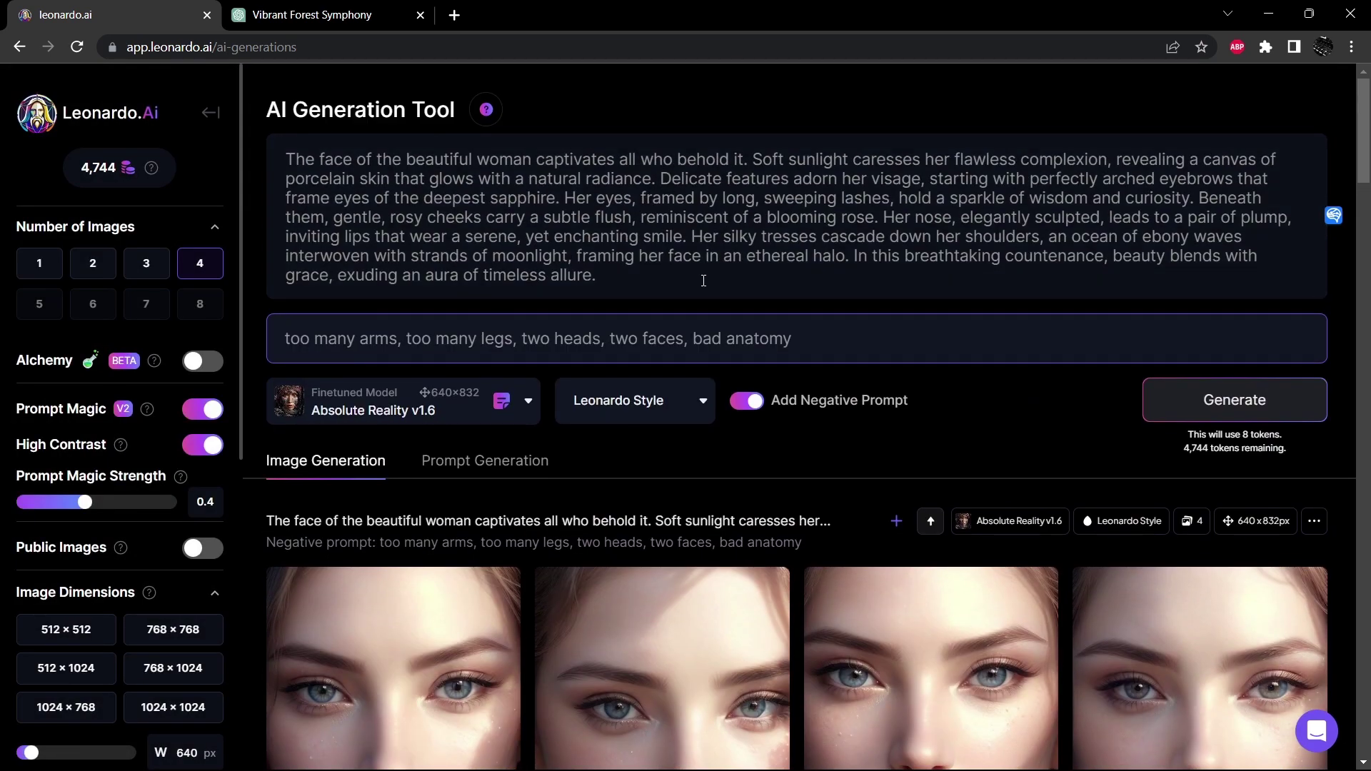
Prefix the prompt with 'photograph:', add ', not cut off, not out of frame' to the negative prompt, and generate
click(289, 160)
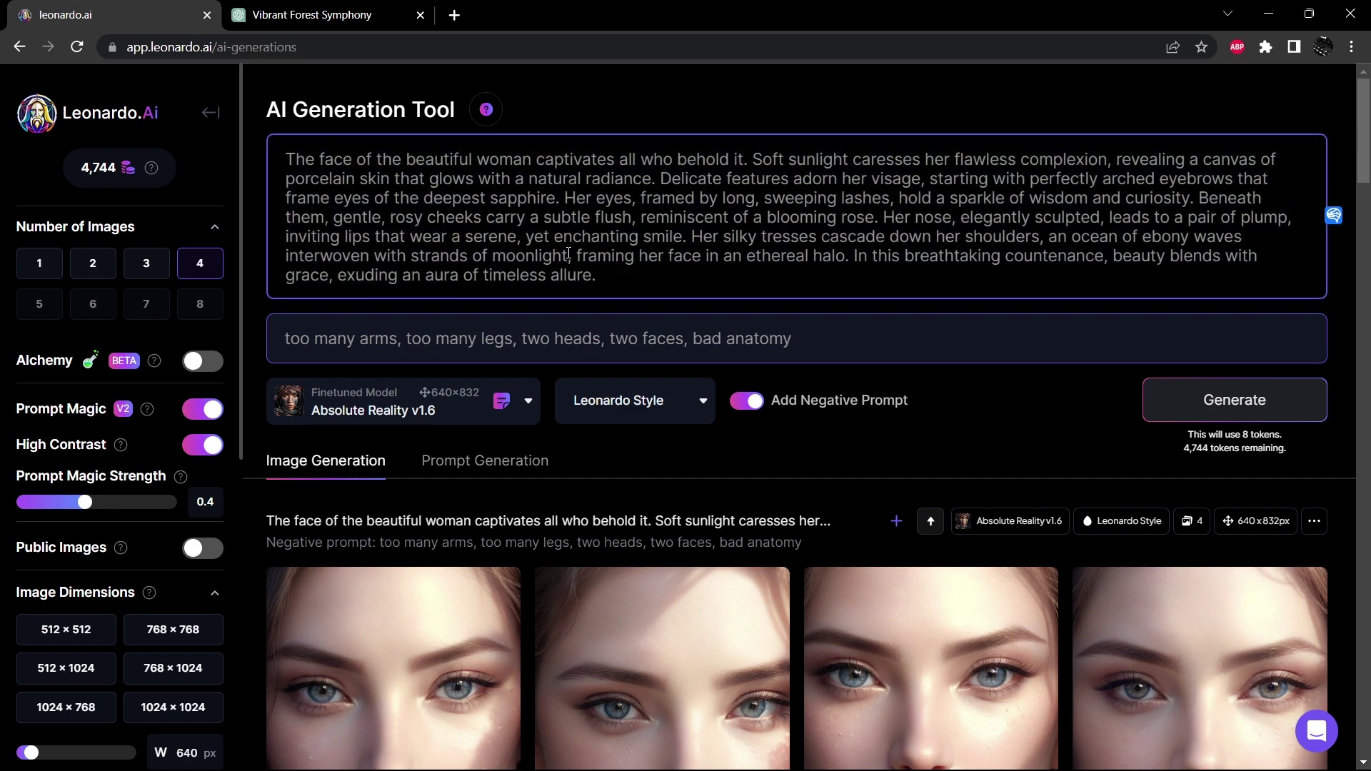
text(photogra)
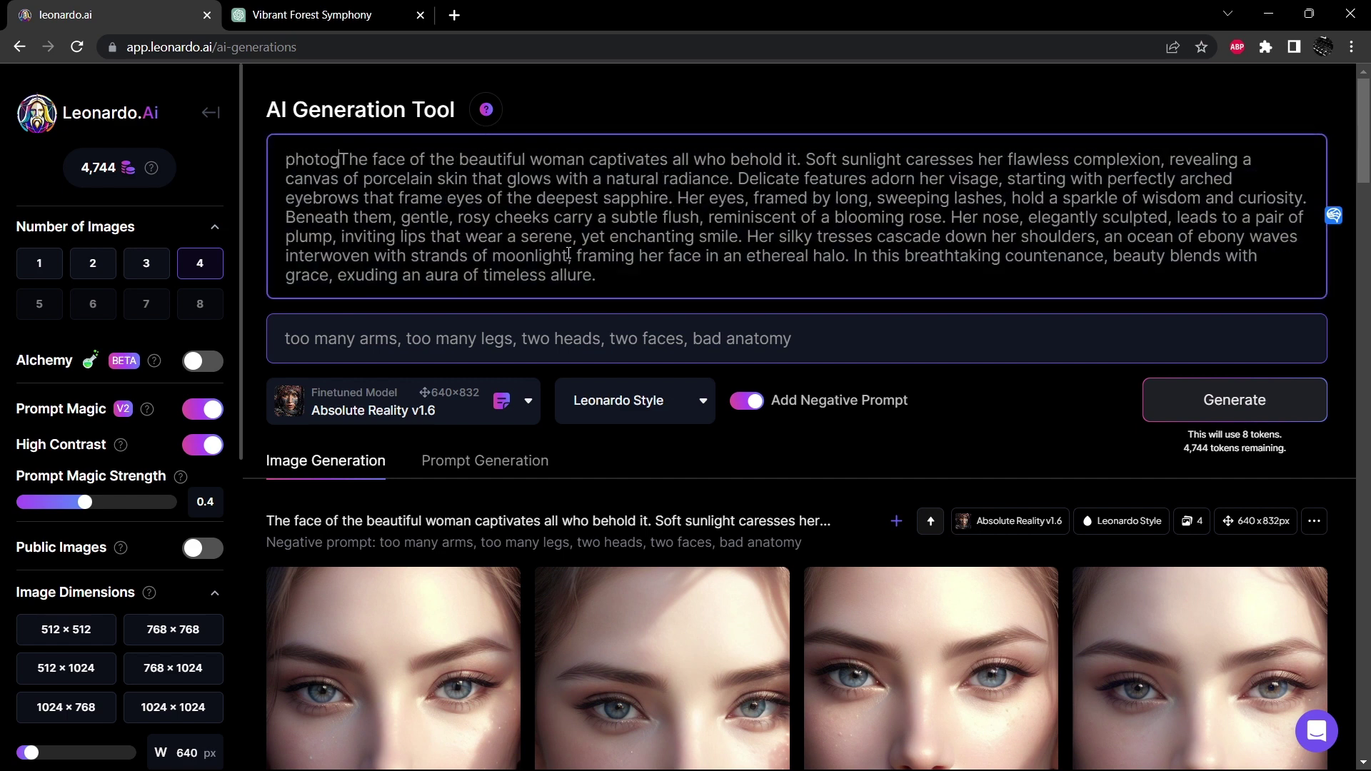
text(ph:)
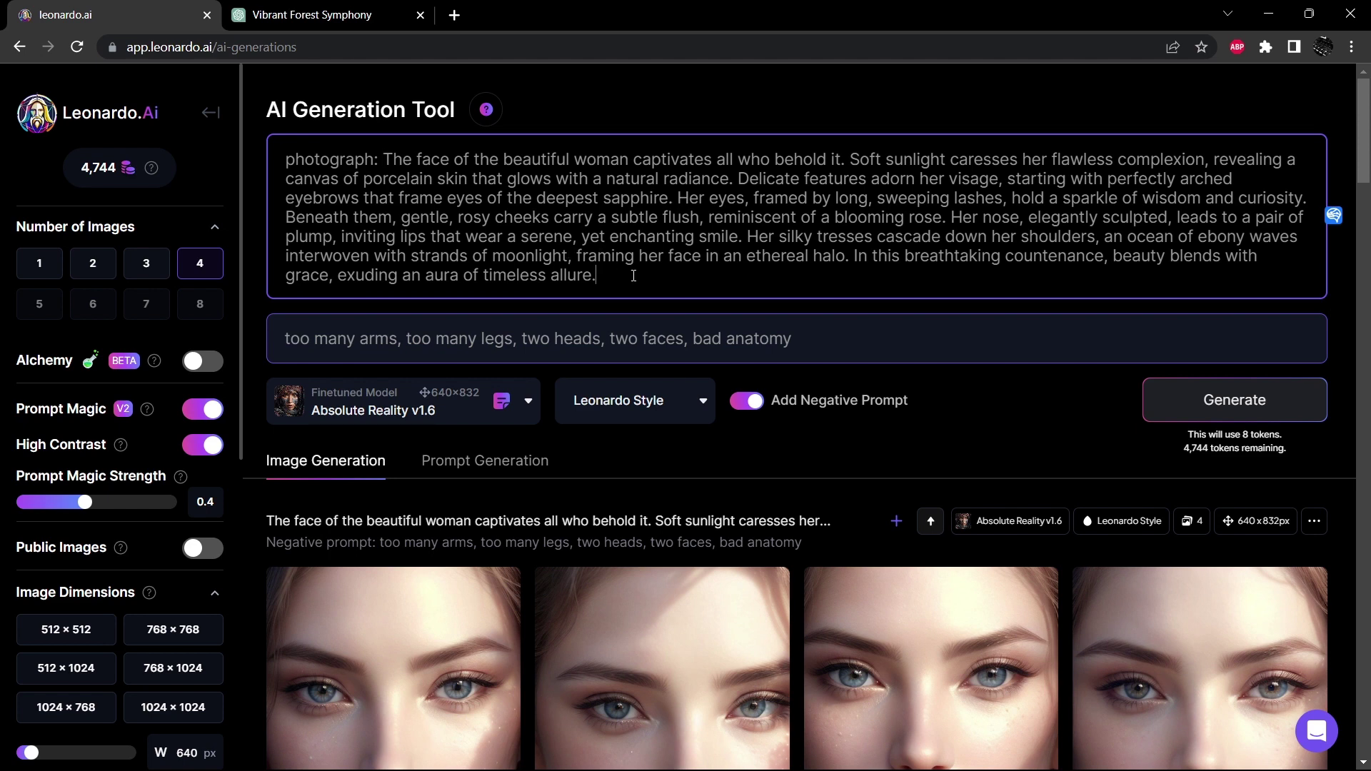
click(841, 344)
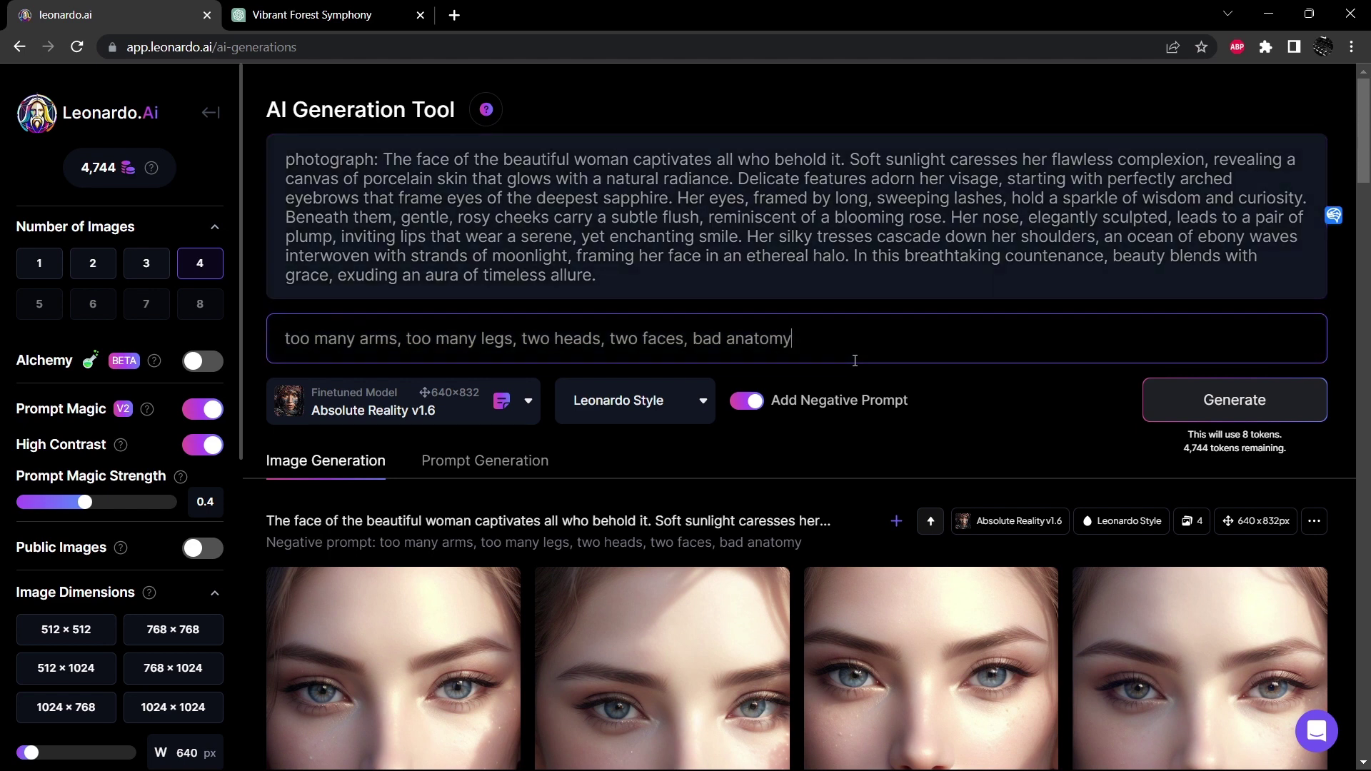
text(, not cut off, not out of )
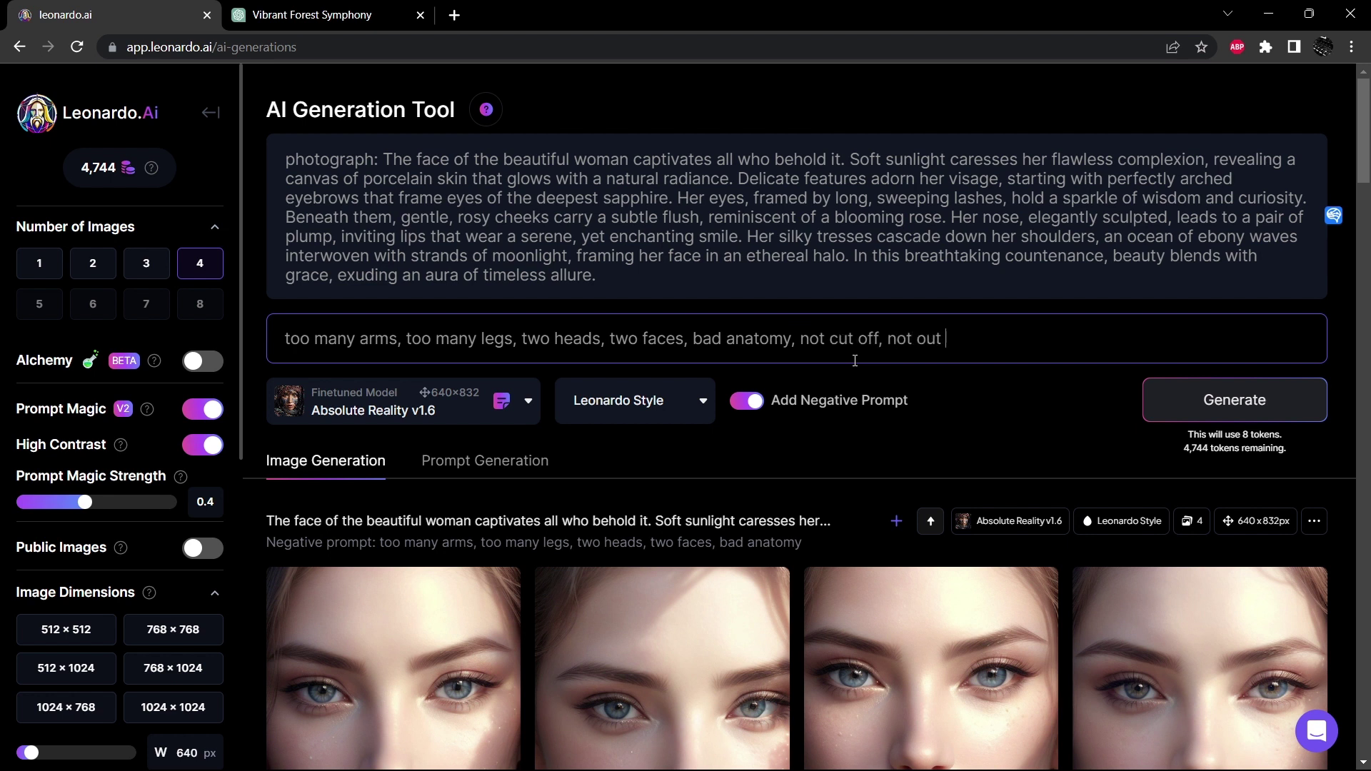
text(frame)
key(Return)
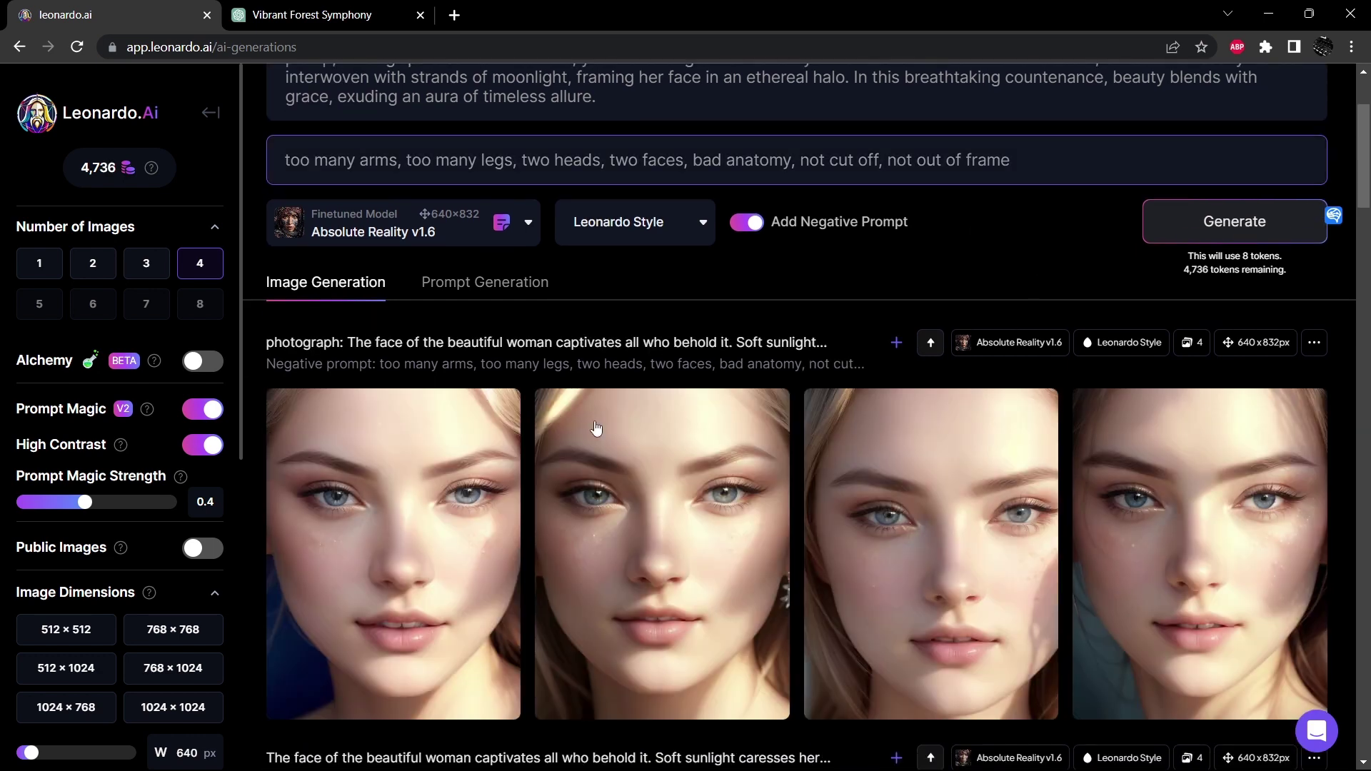
click(478, 473)
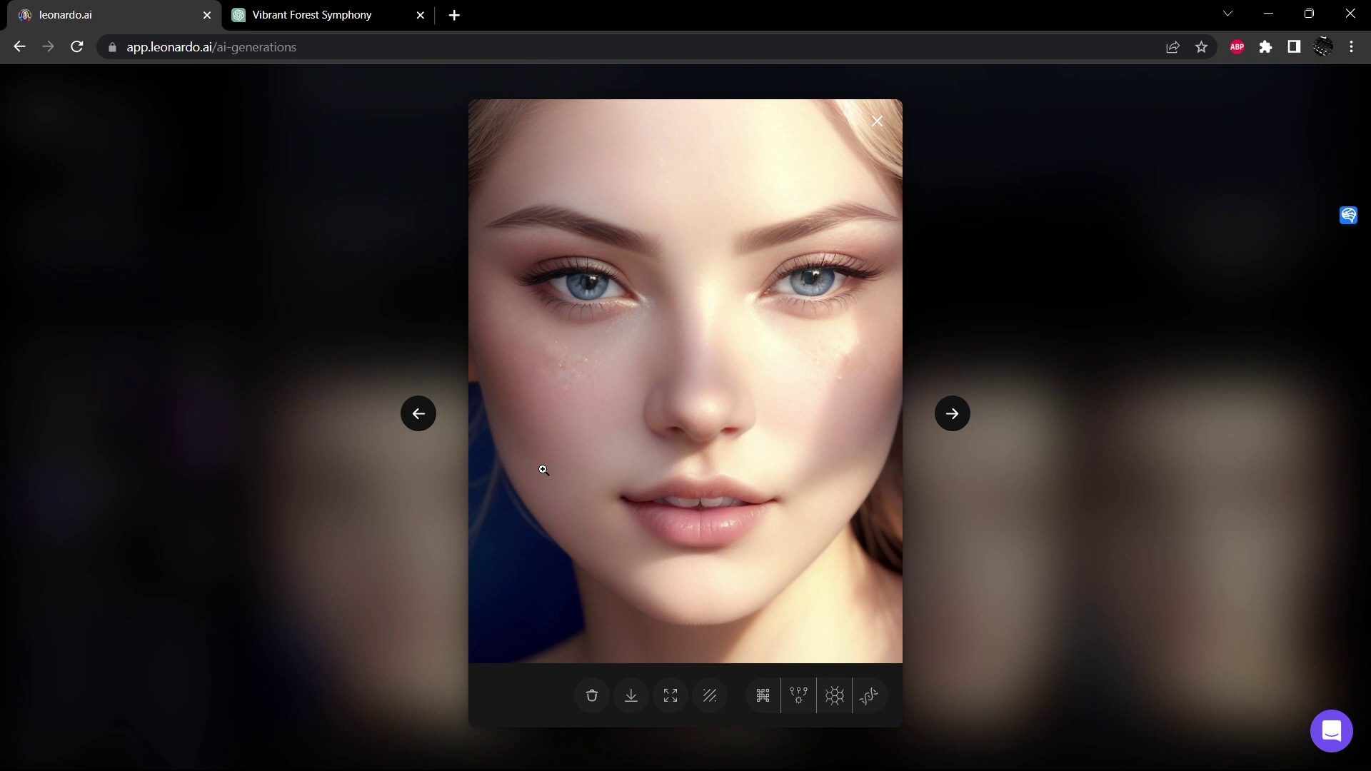
click(963, 413)
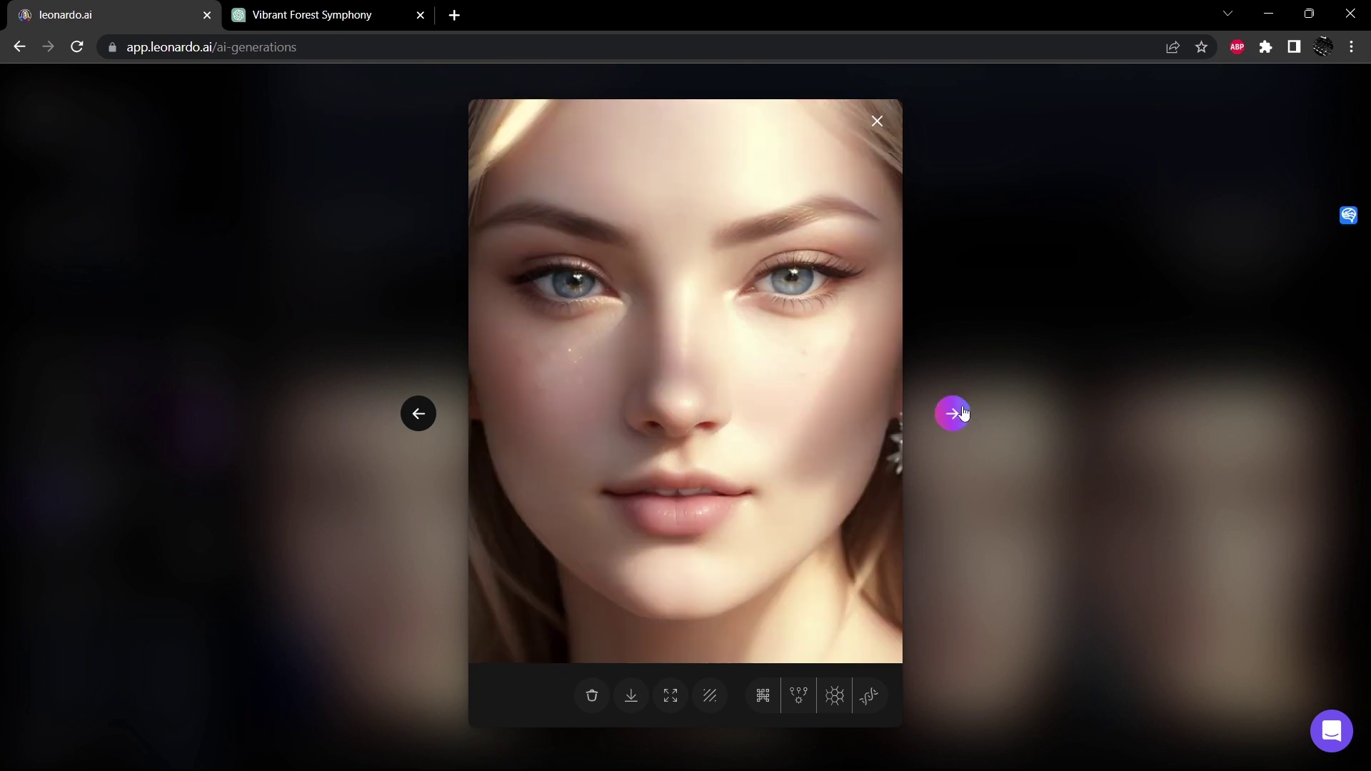
click(963, 414)
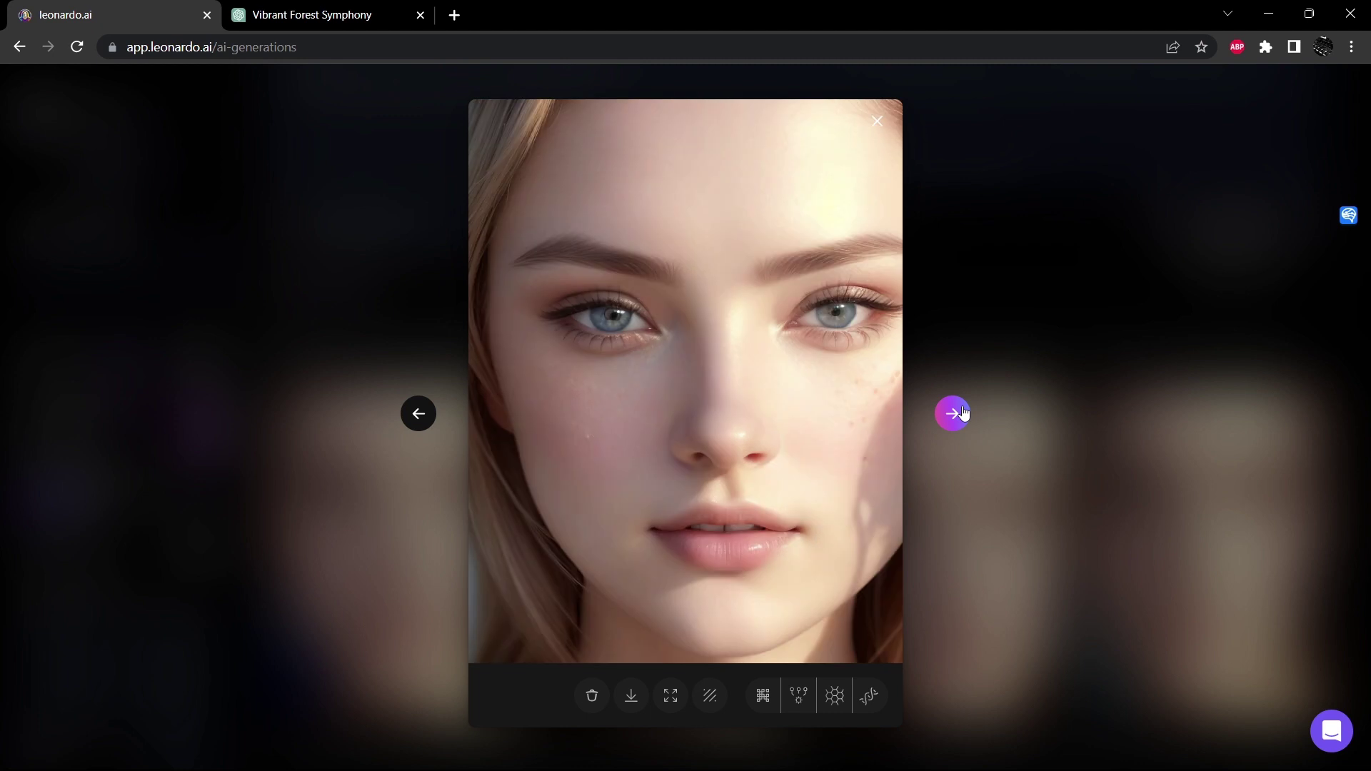
click(963, 413)
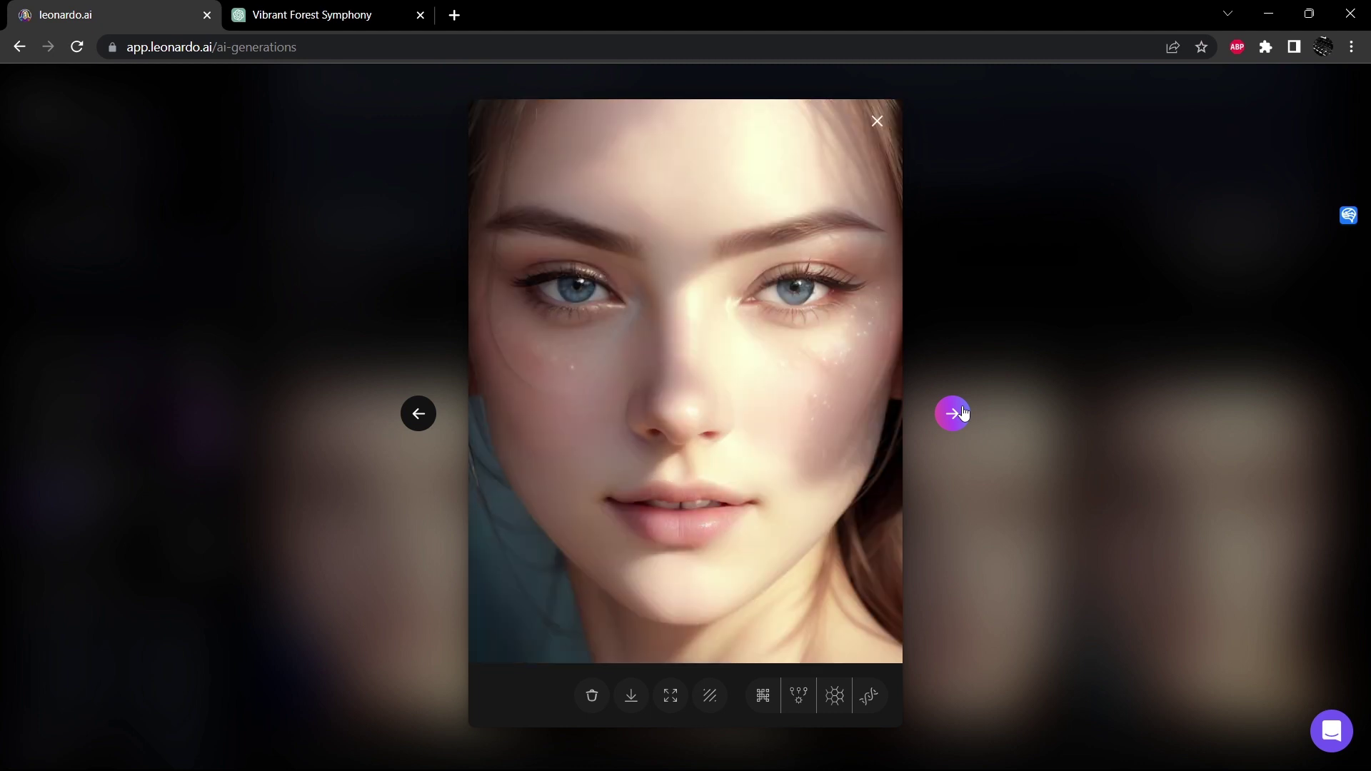
click(963, 414)
click(960, 413)
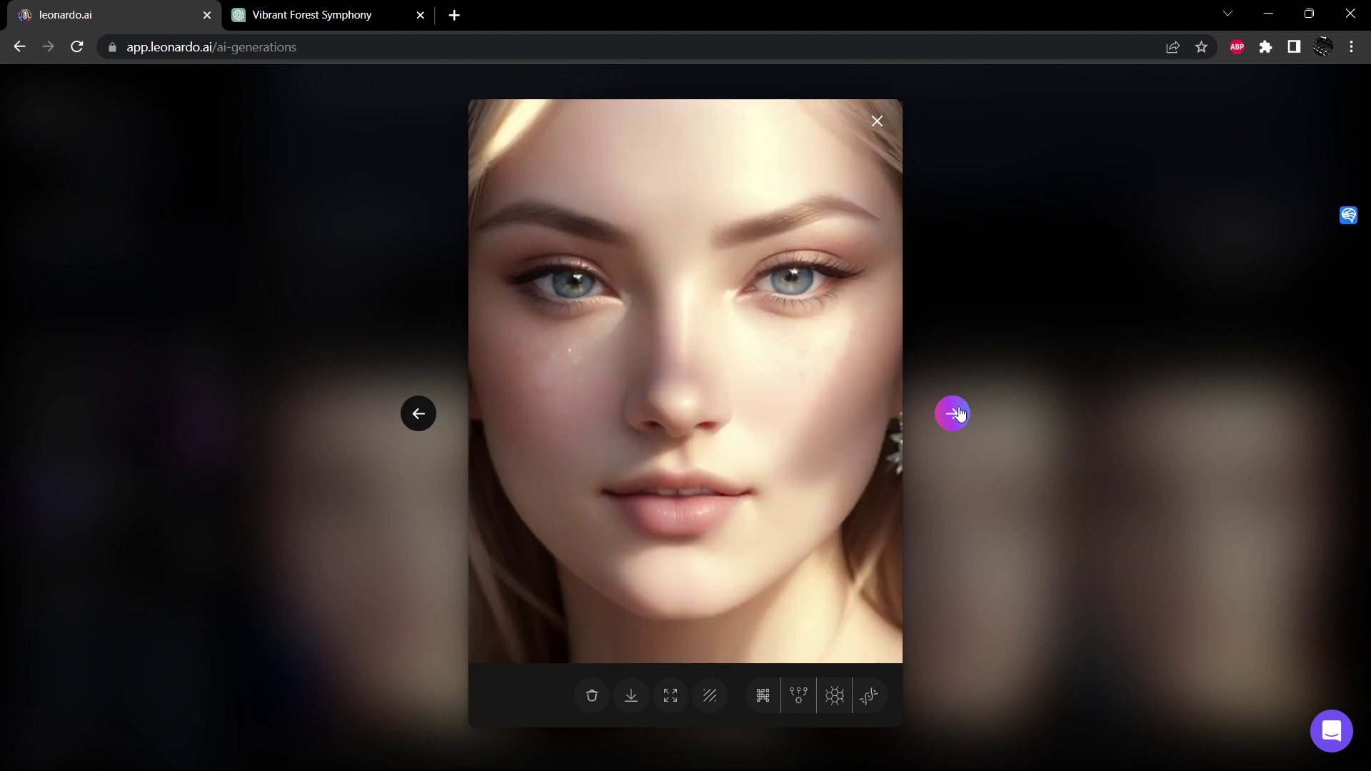
click(959, 414)
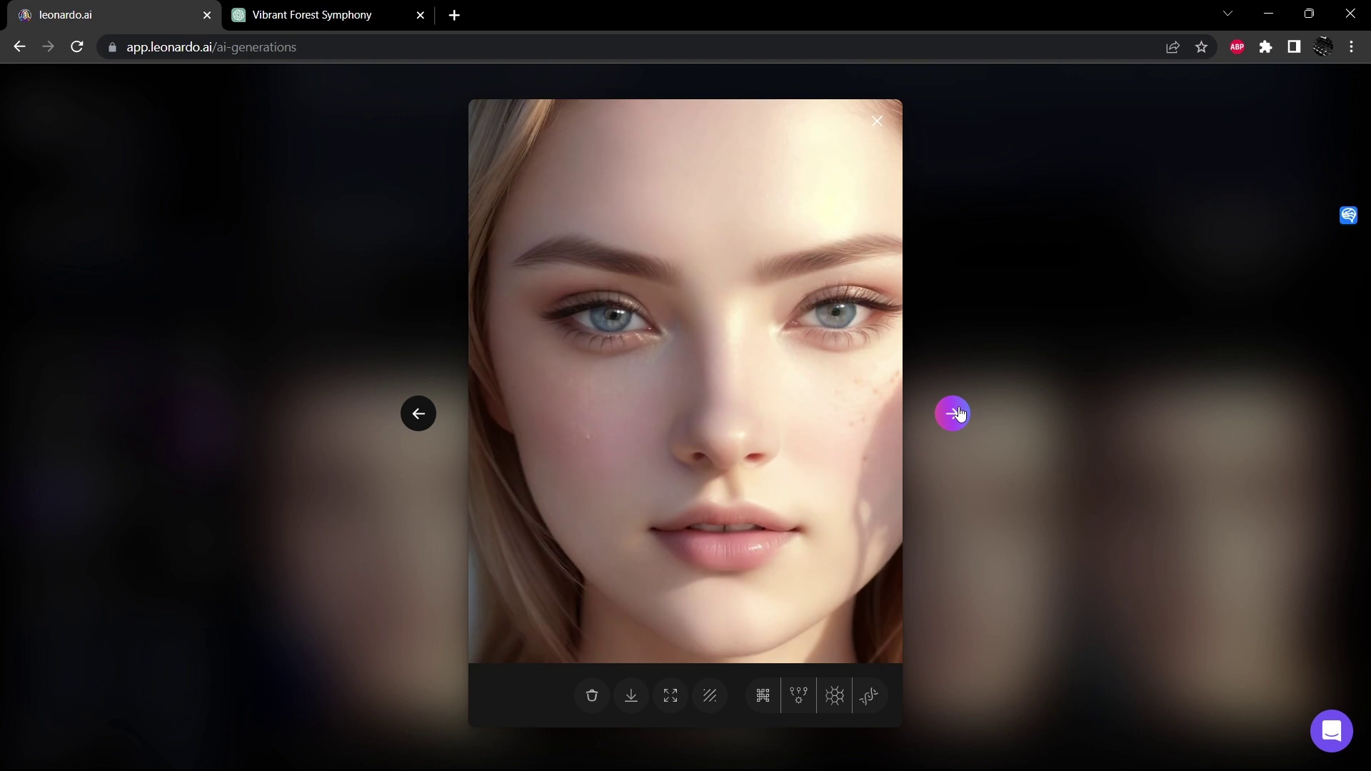
click(875, 123)
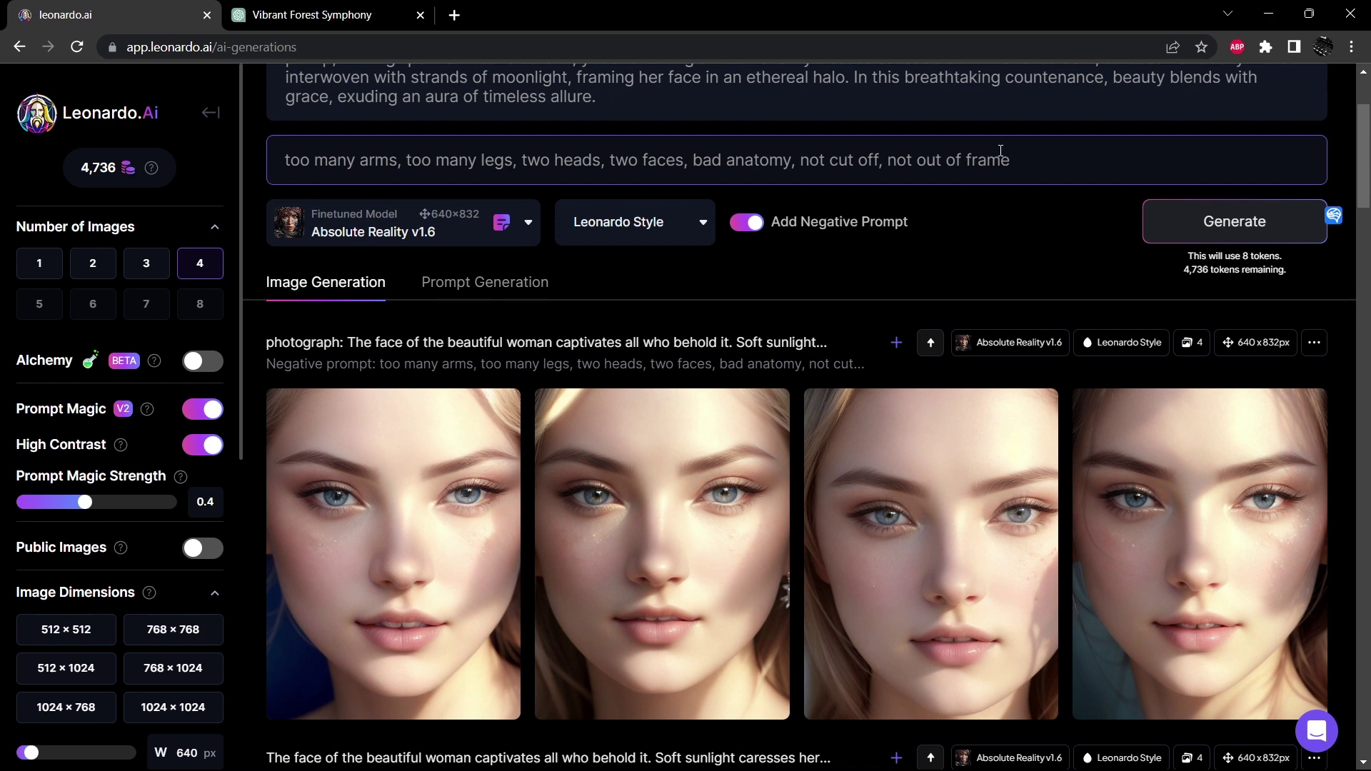
Append ', no teeth' to the negative prompt, correcting the 'tees' typo
scroll(1000, 151, up, 3)
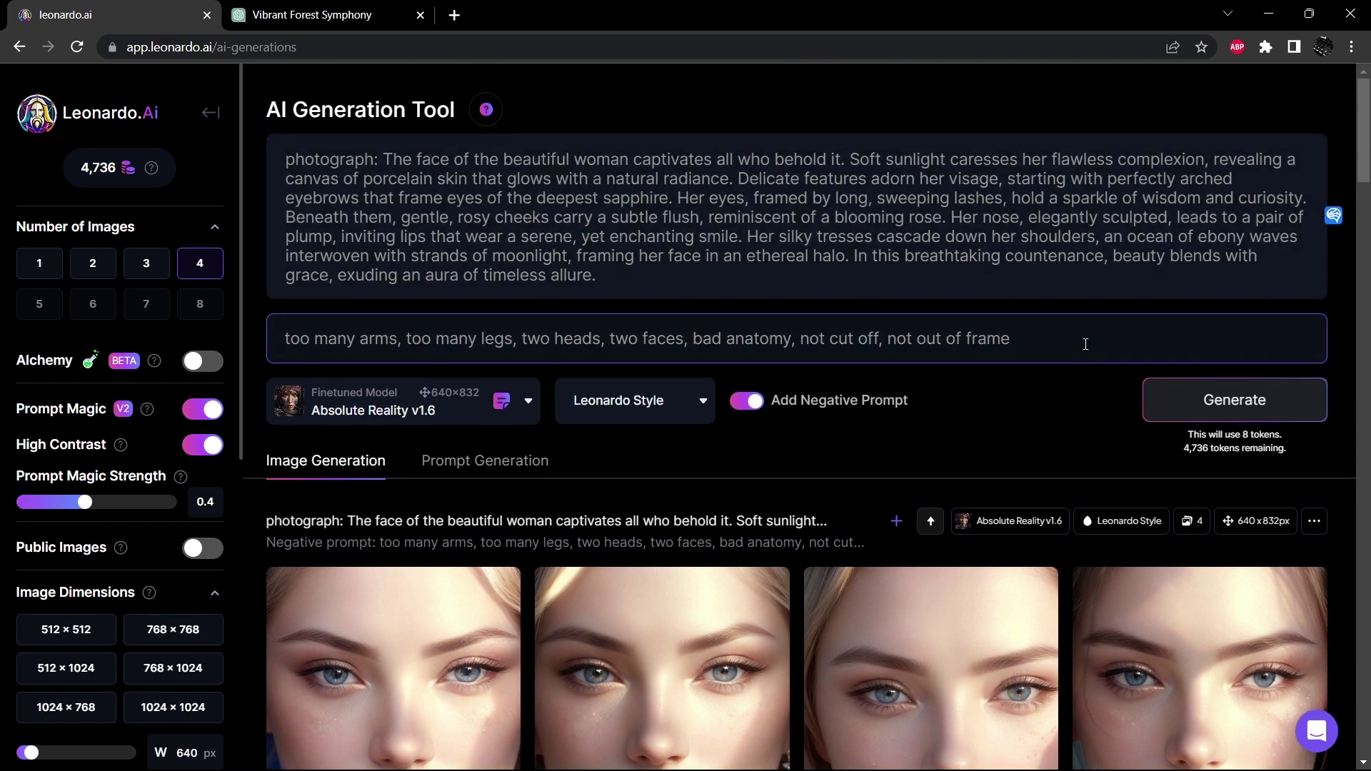
click(1083, 334)
text(, no tees)
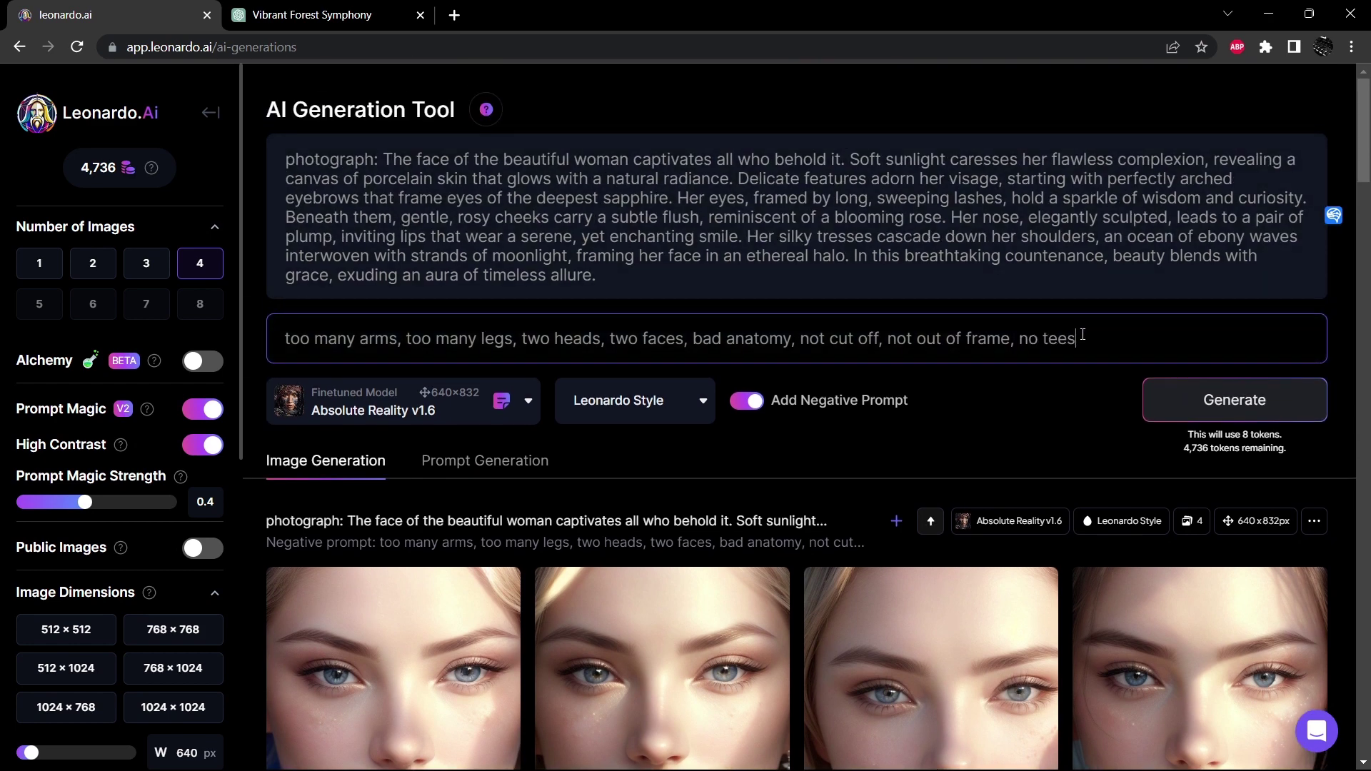
key(BackSpace)
text(th)
Add 'head to bust portrait' to the end of the prompt and generate four portraits
click(950, 283)
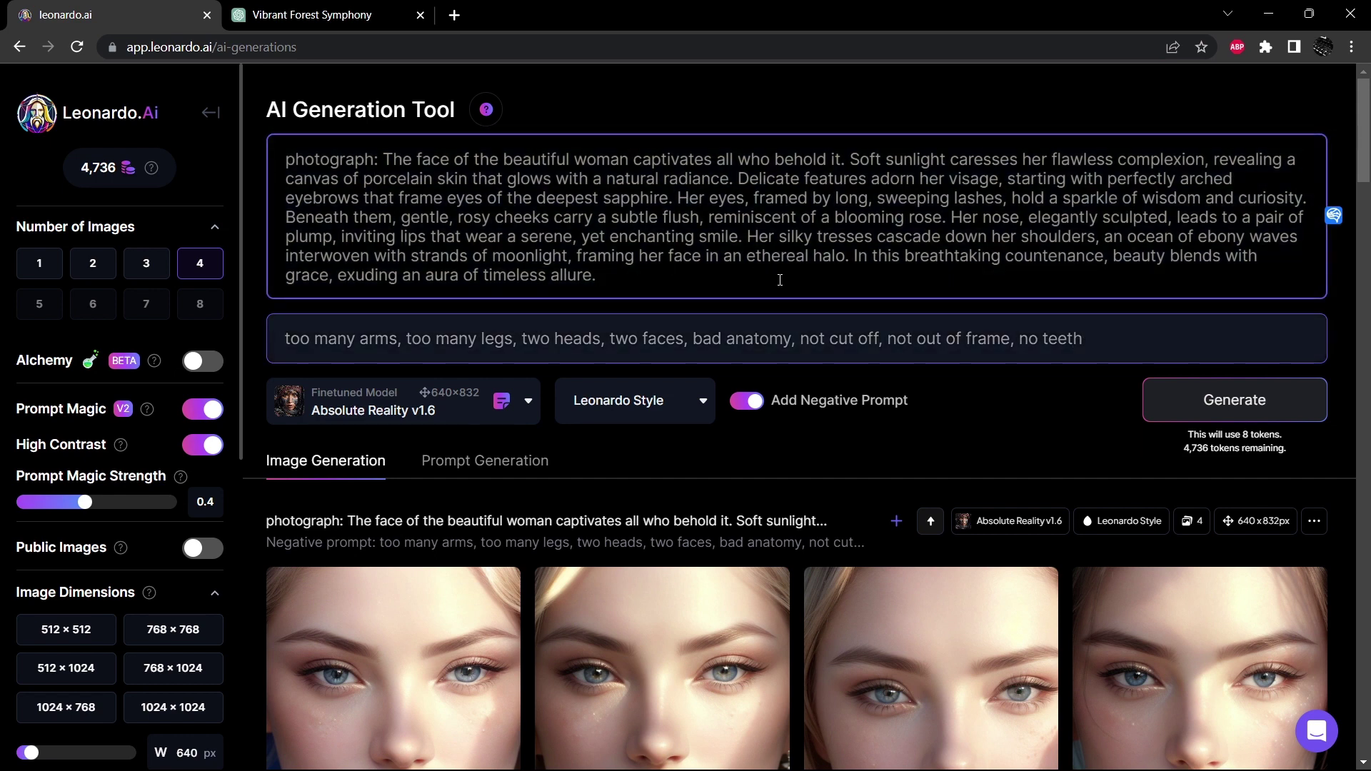
text(head to bust portrait)
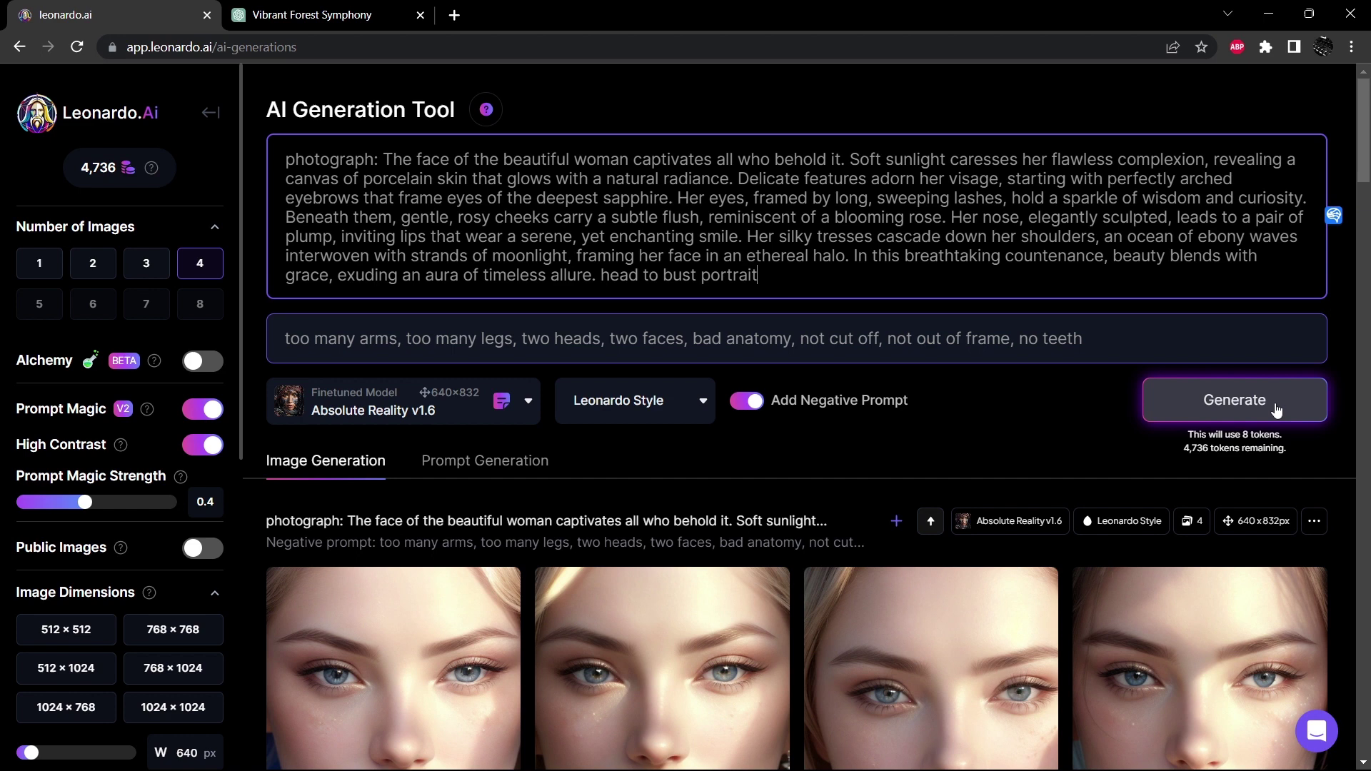
click(1276, 409)
scroll(1022, 412, down, 3)
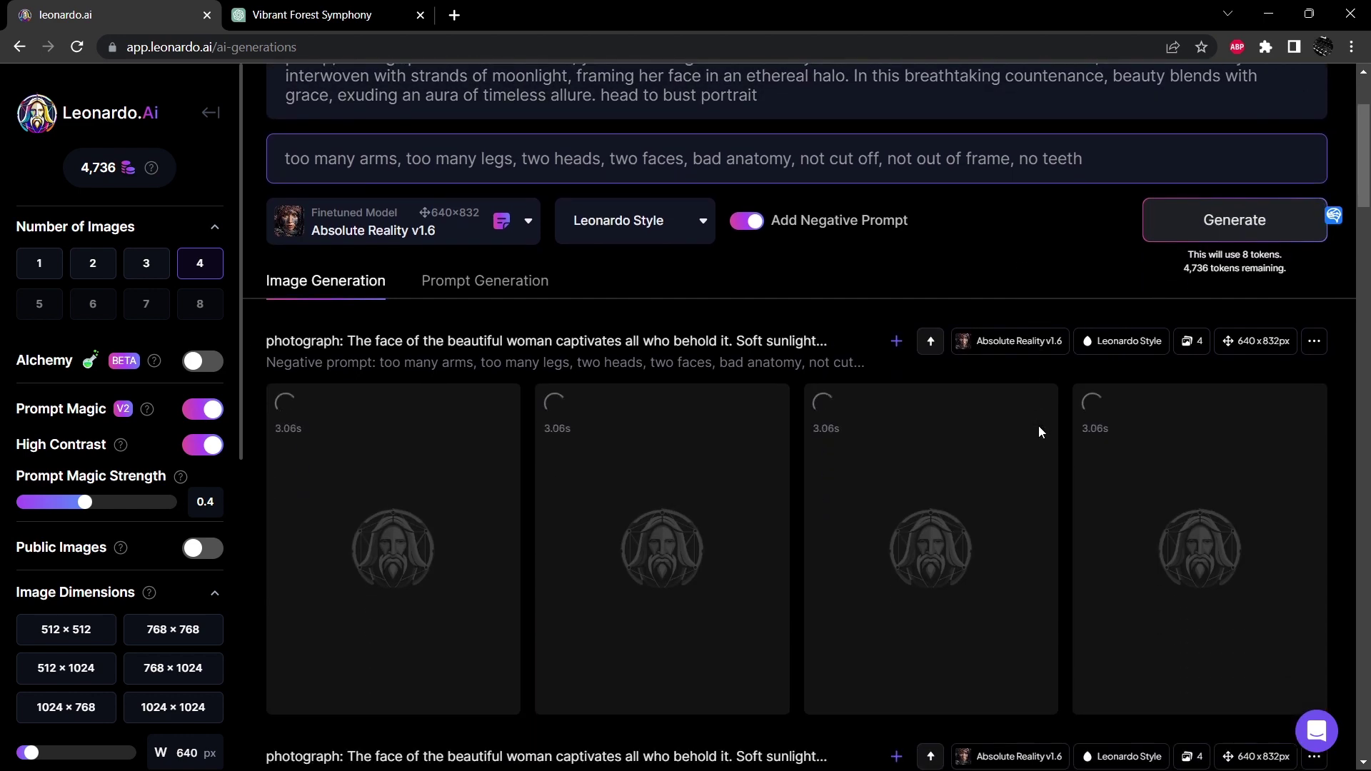
scroll(1038, 425, down, 1)
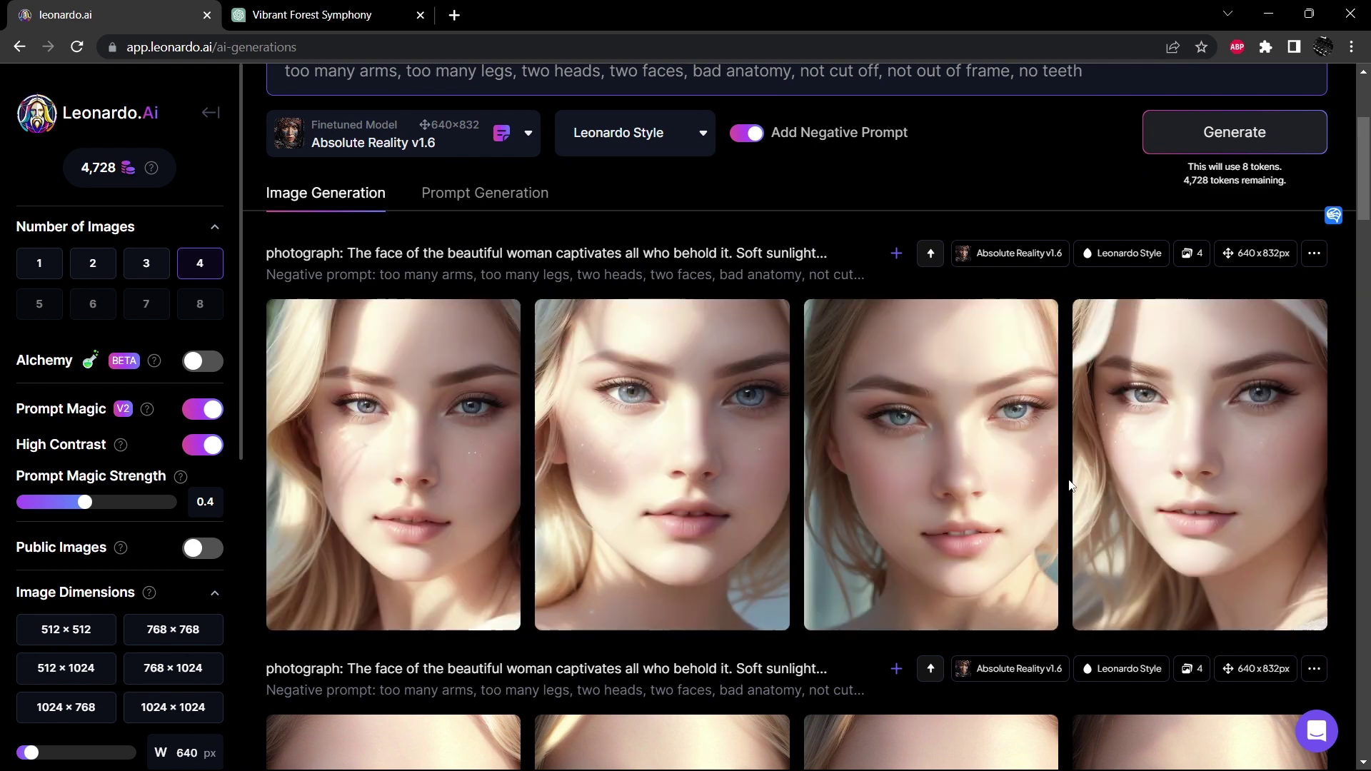
Enlarge the first new head-to-bust portrait and step through the generated portraits
click(484, 457)
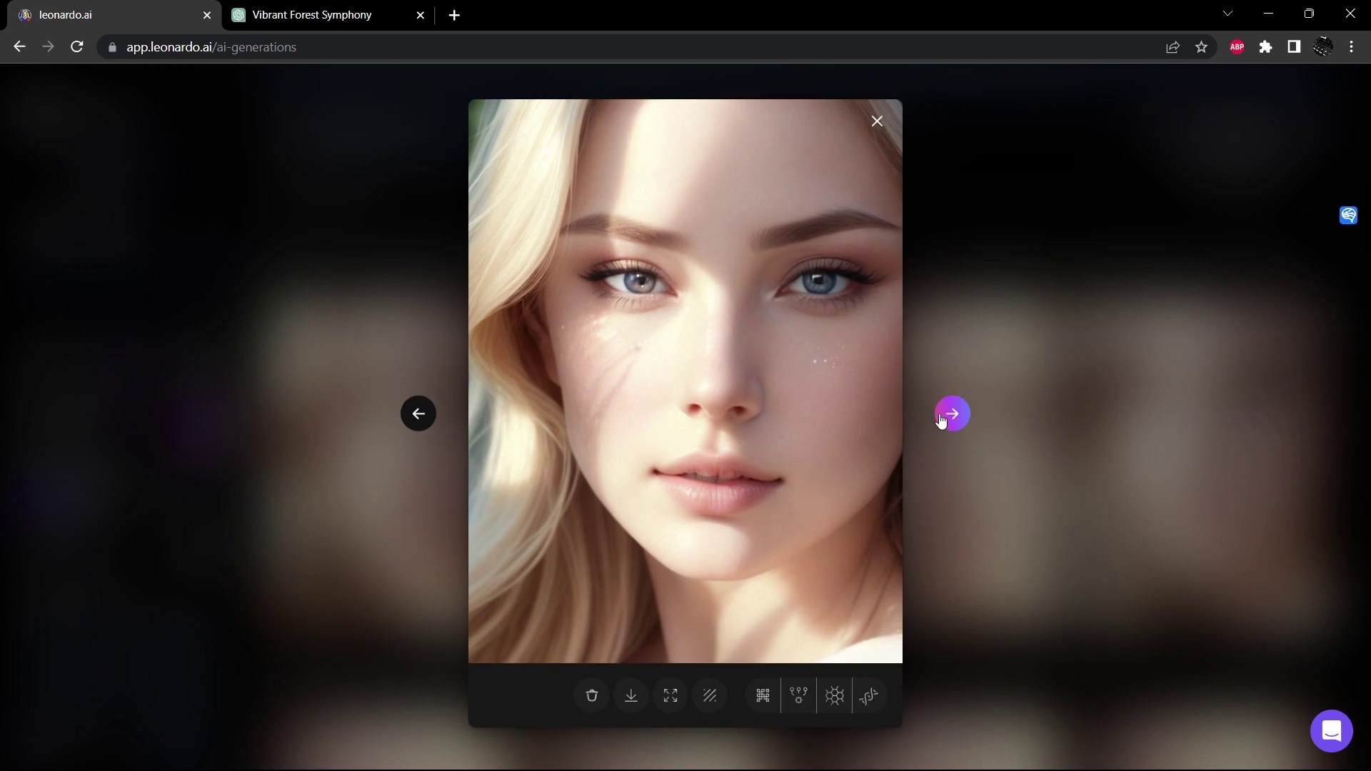
click(940, 419)
click(946, 418)
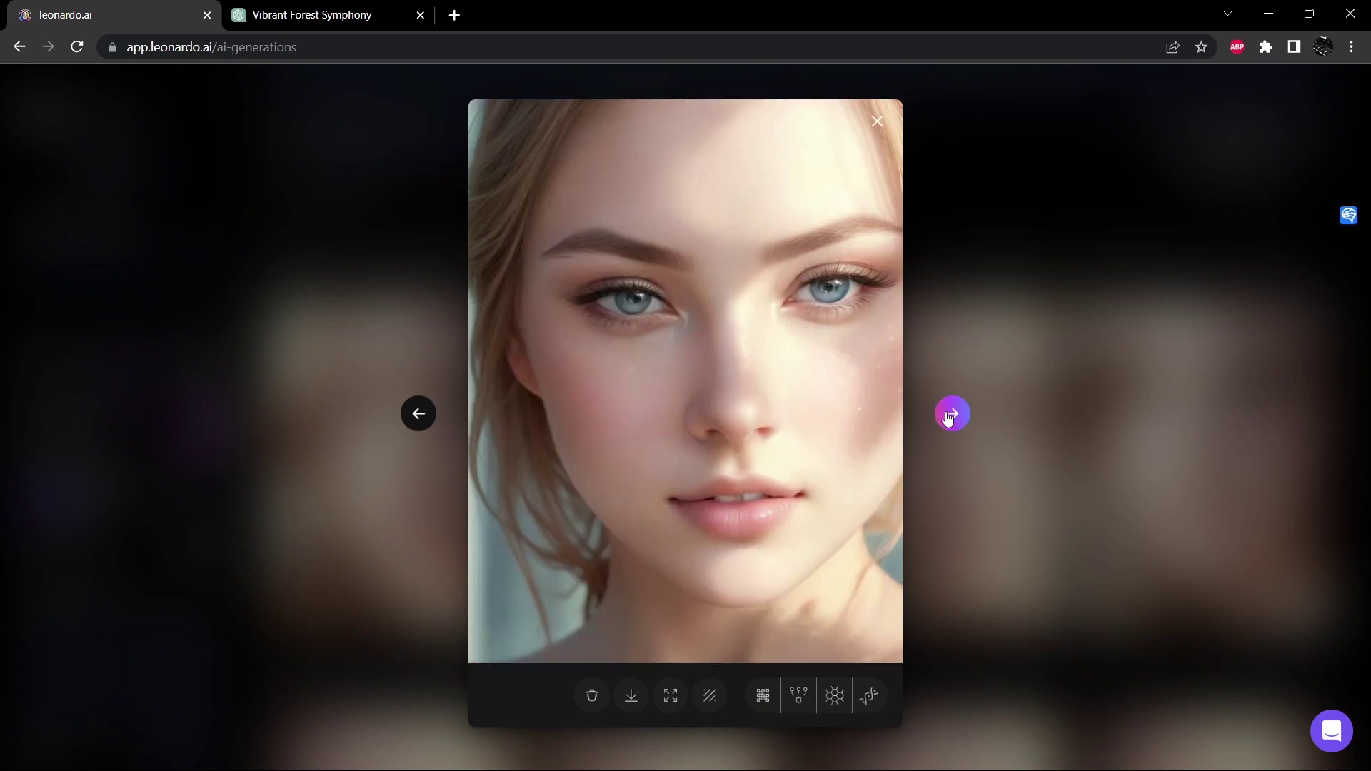
click(955, 419)
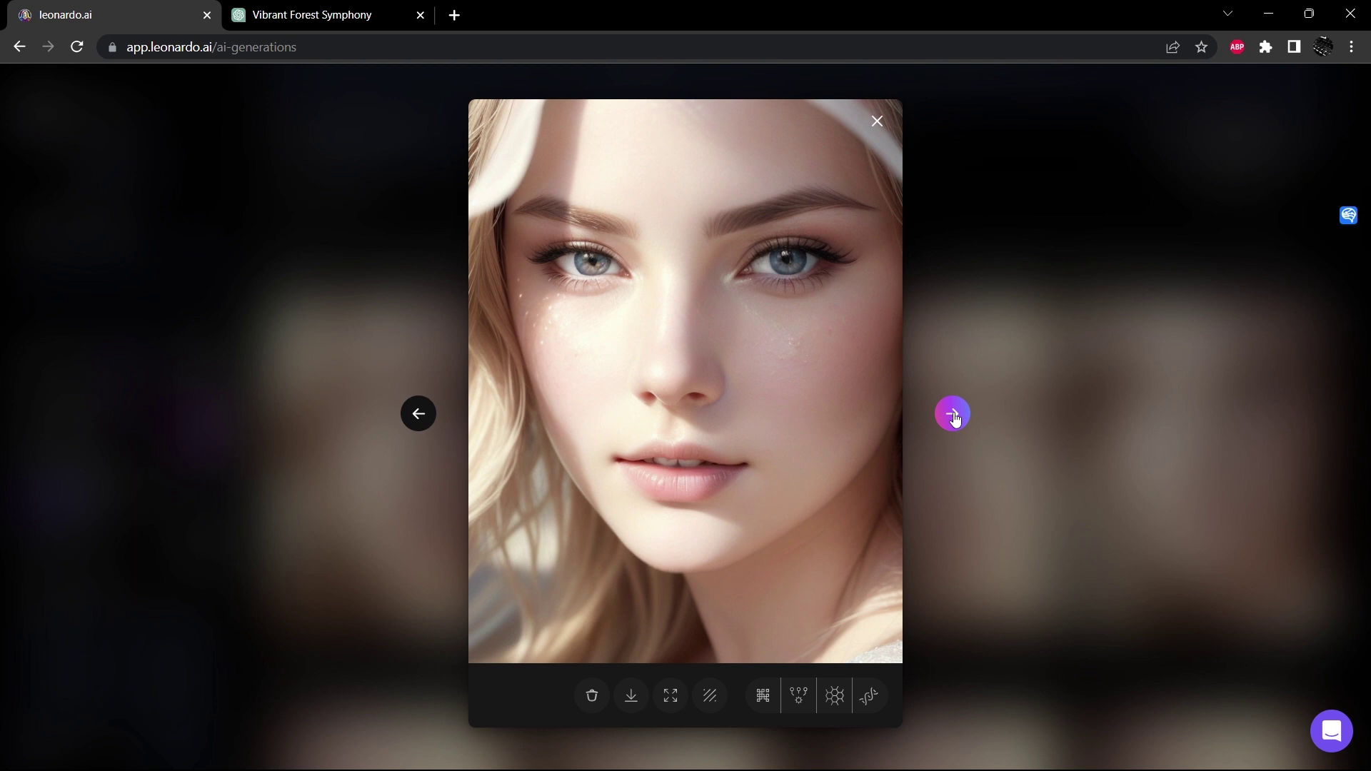
click(955, 419)
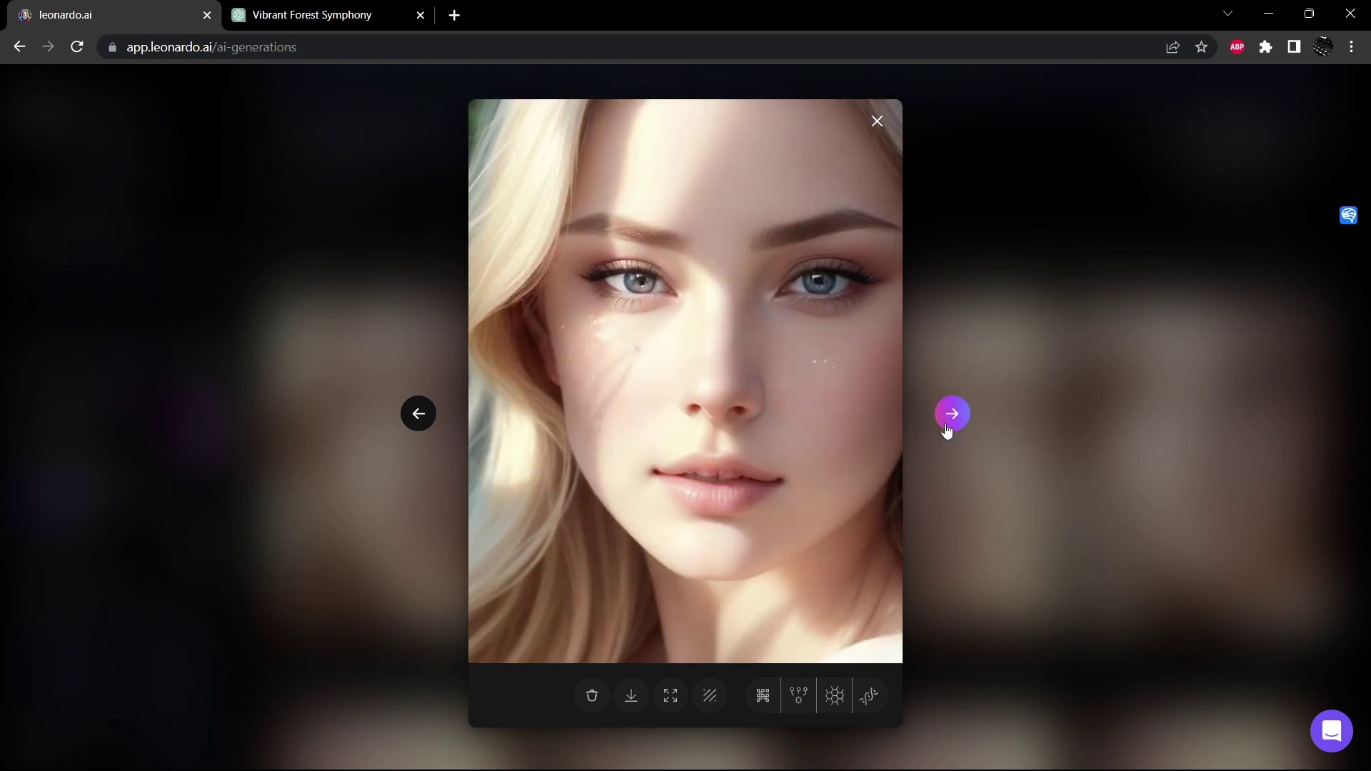
click(947, 428)
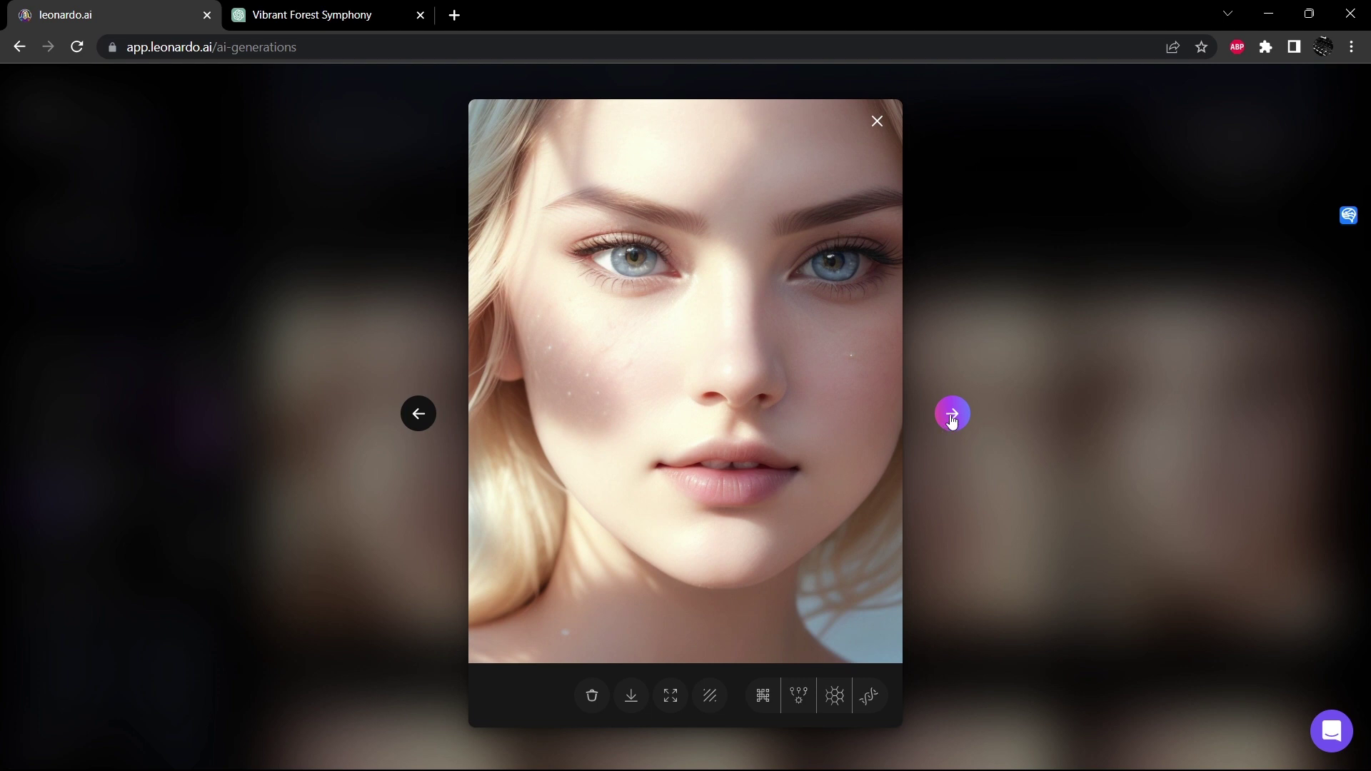
click(943, 418)
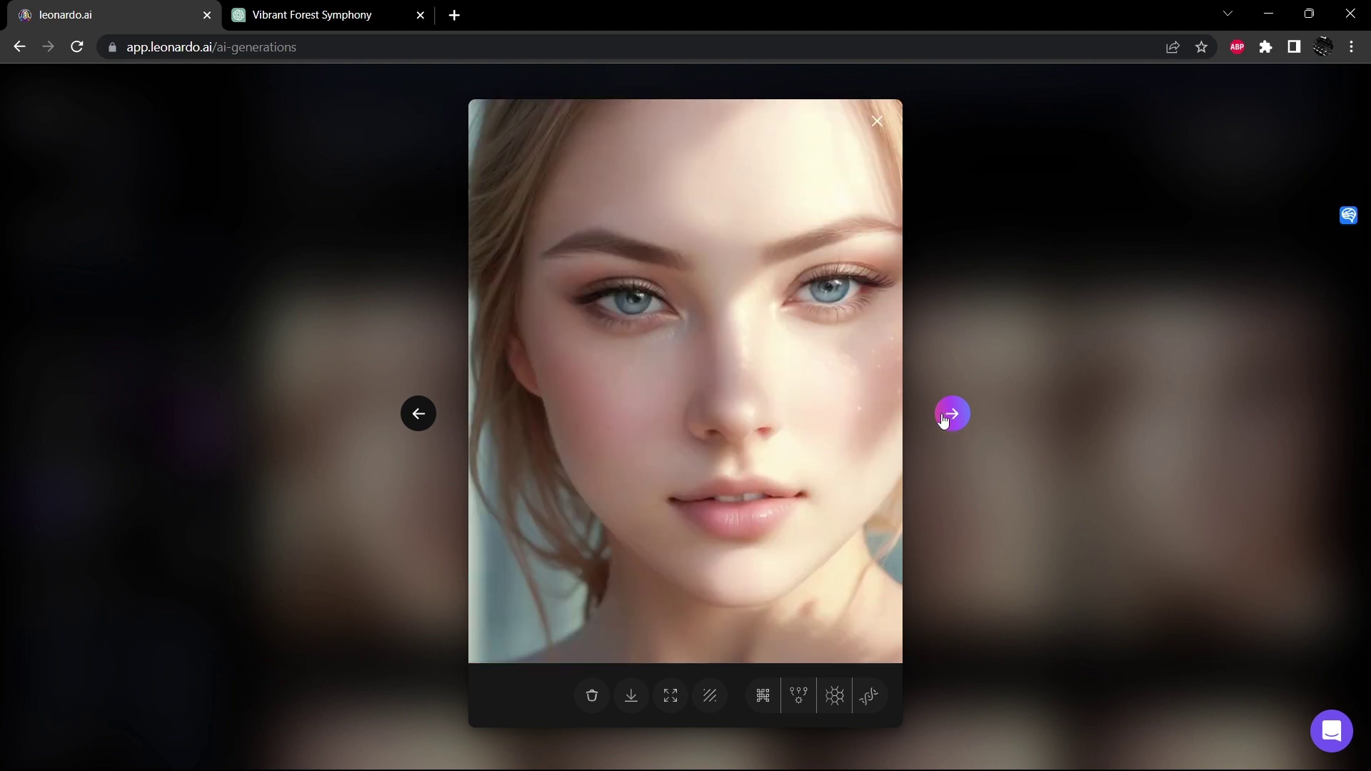
click(943, 418)
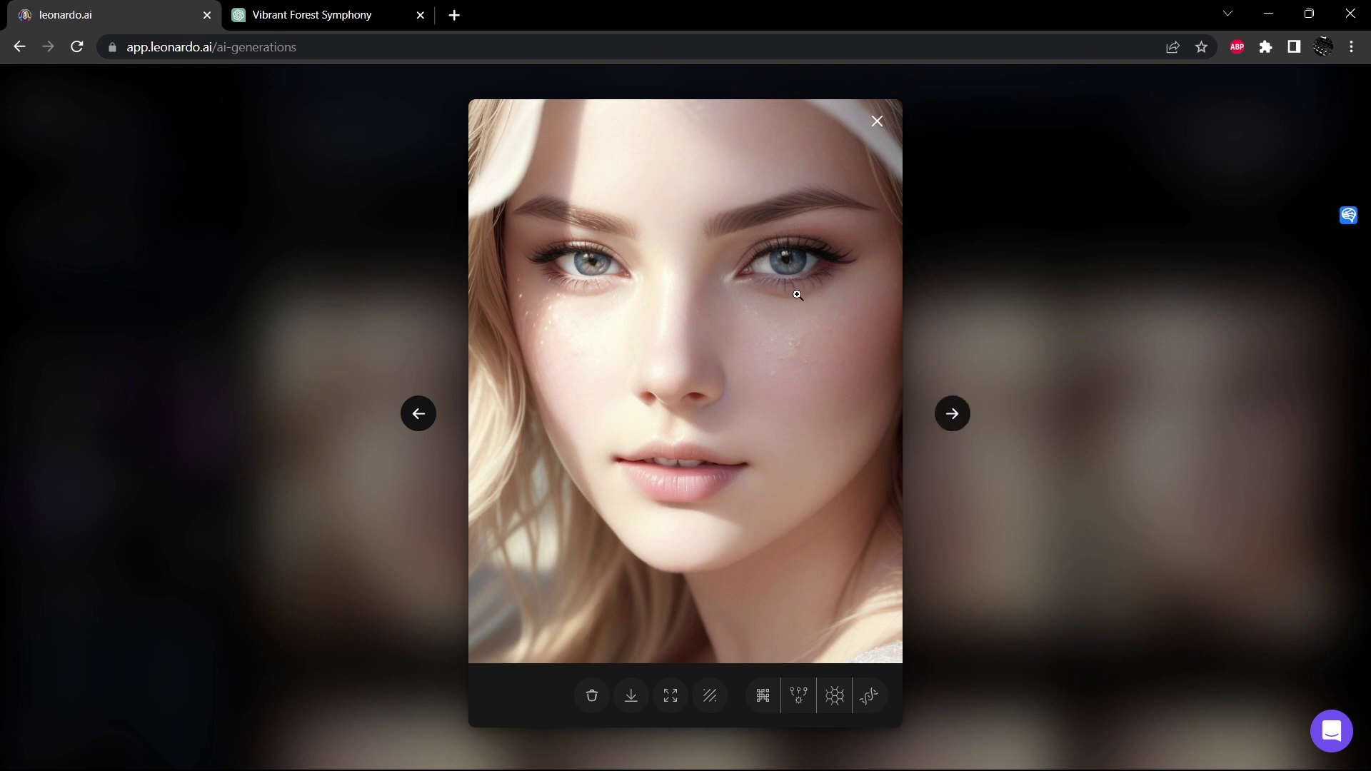
click(941, 419)
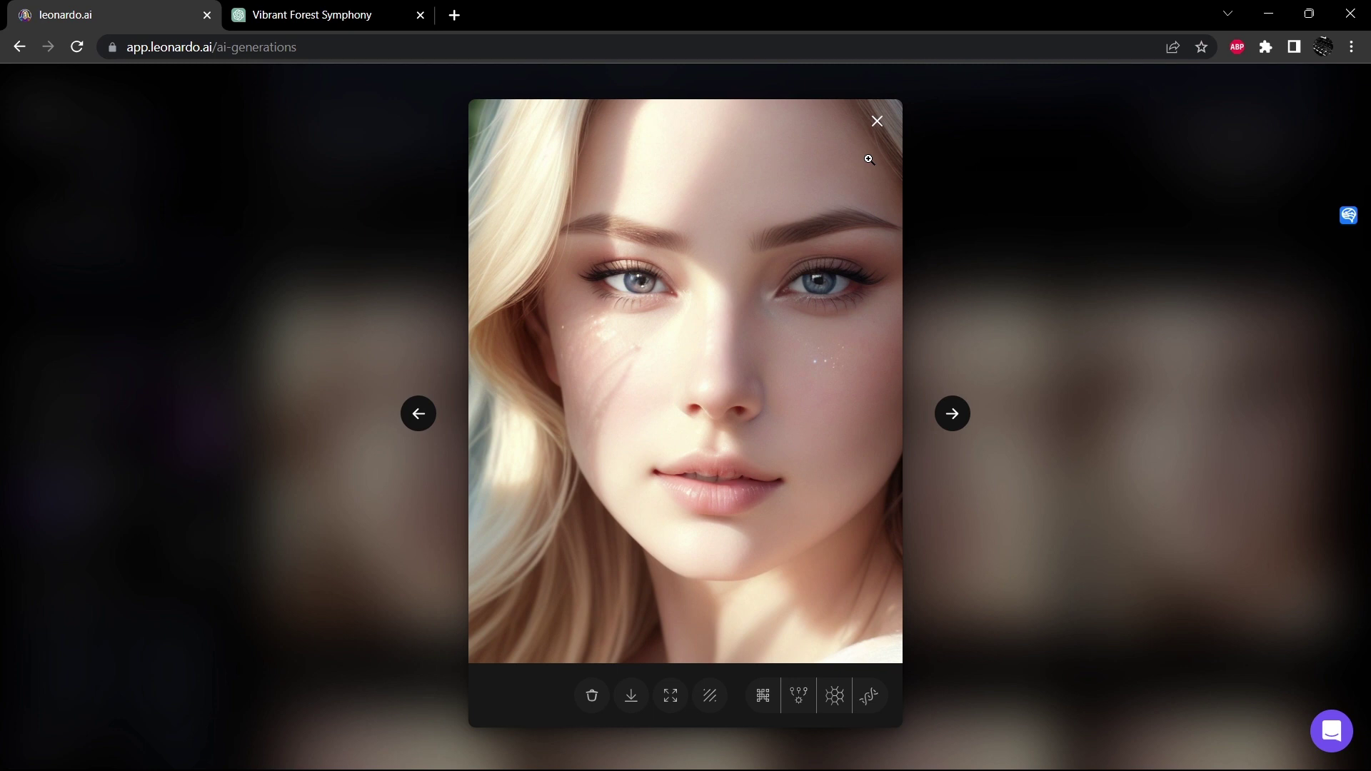
Close the enlarged view and select all of the woman's-face prompt text
click(876, 123)
scroll(832, 251, up, 5)
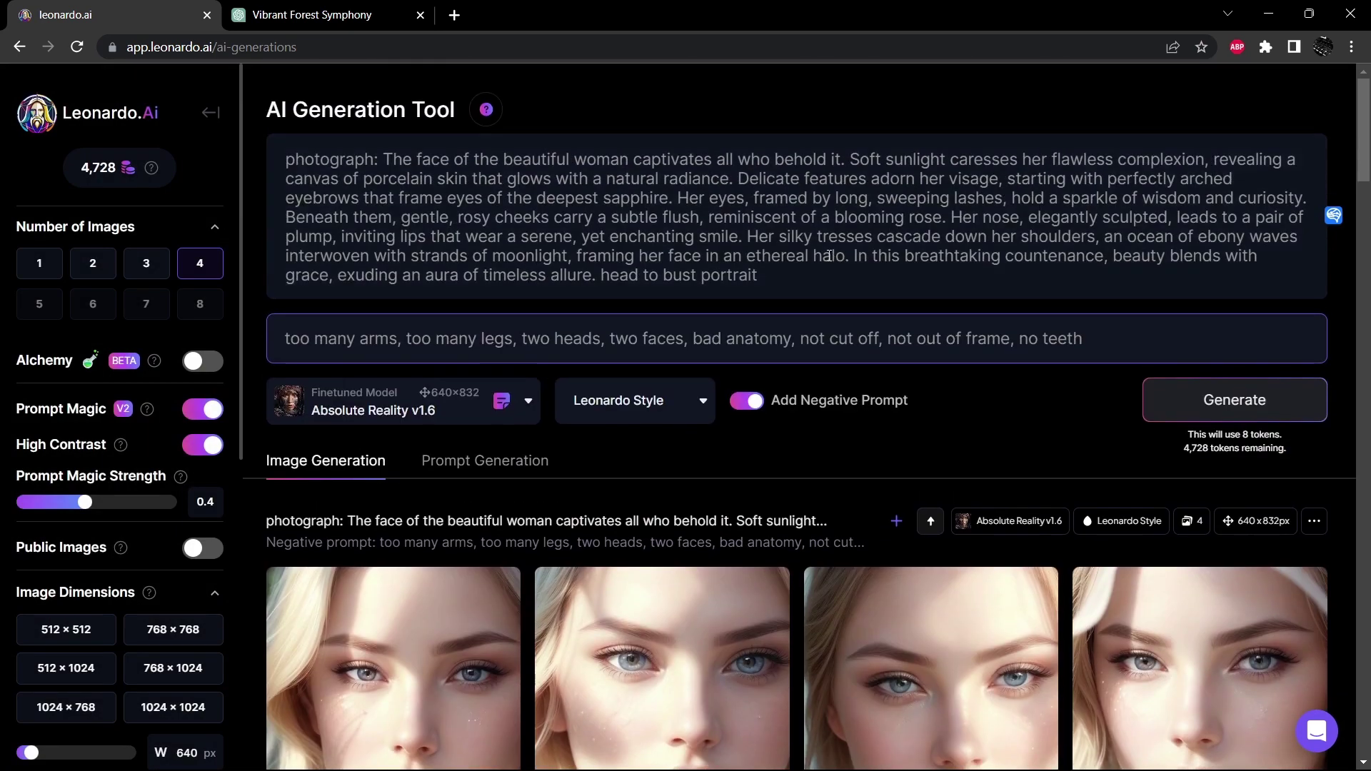
key(ctrl+a)
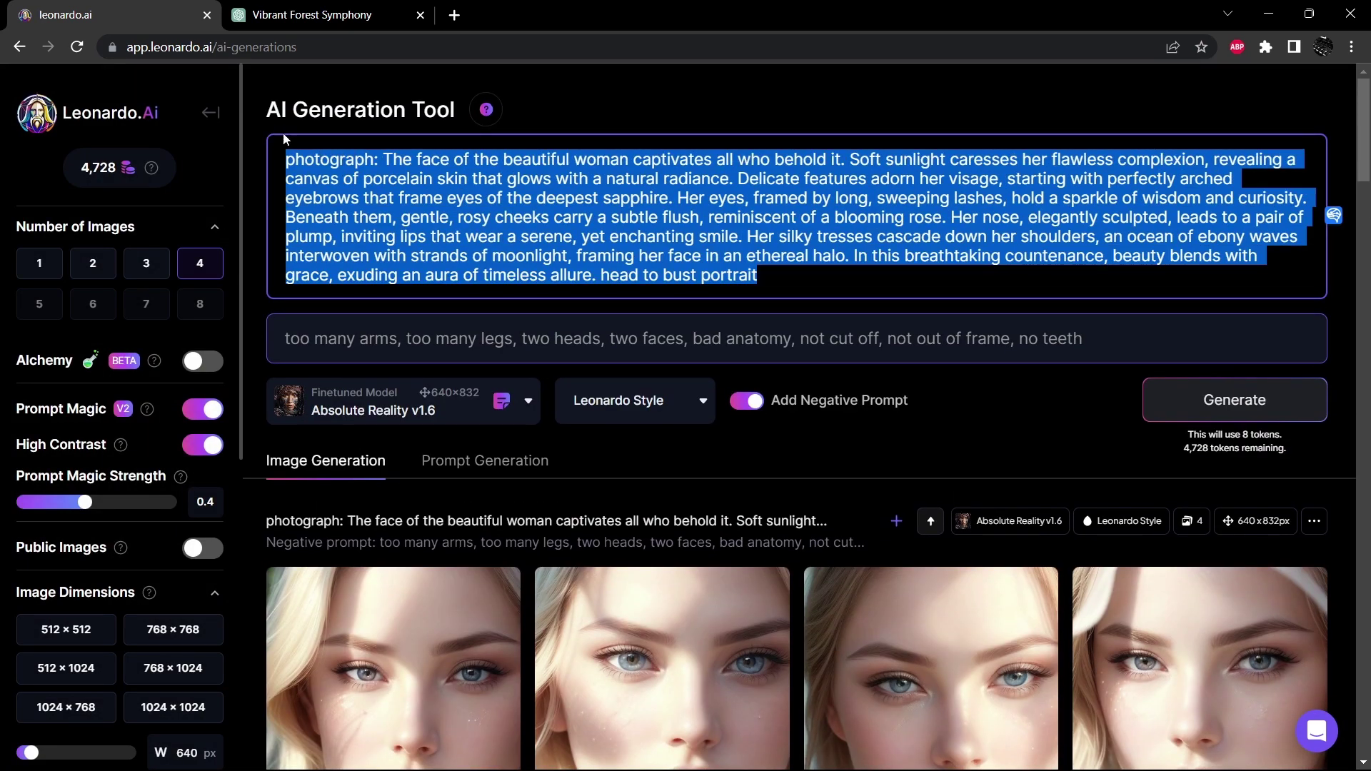
Ask ChatGPT to 'describe an oceanside scene in 125 words. visual descriptions only'
click(357, 14)
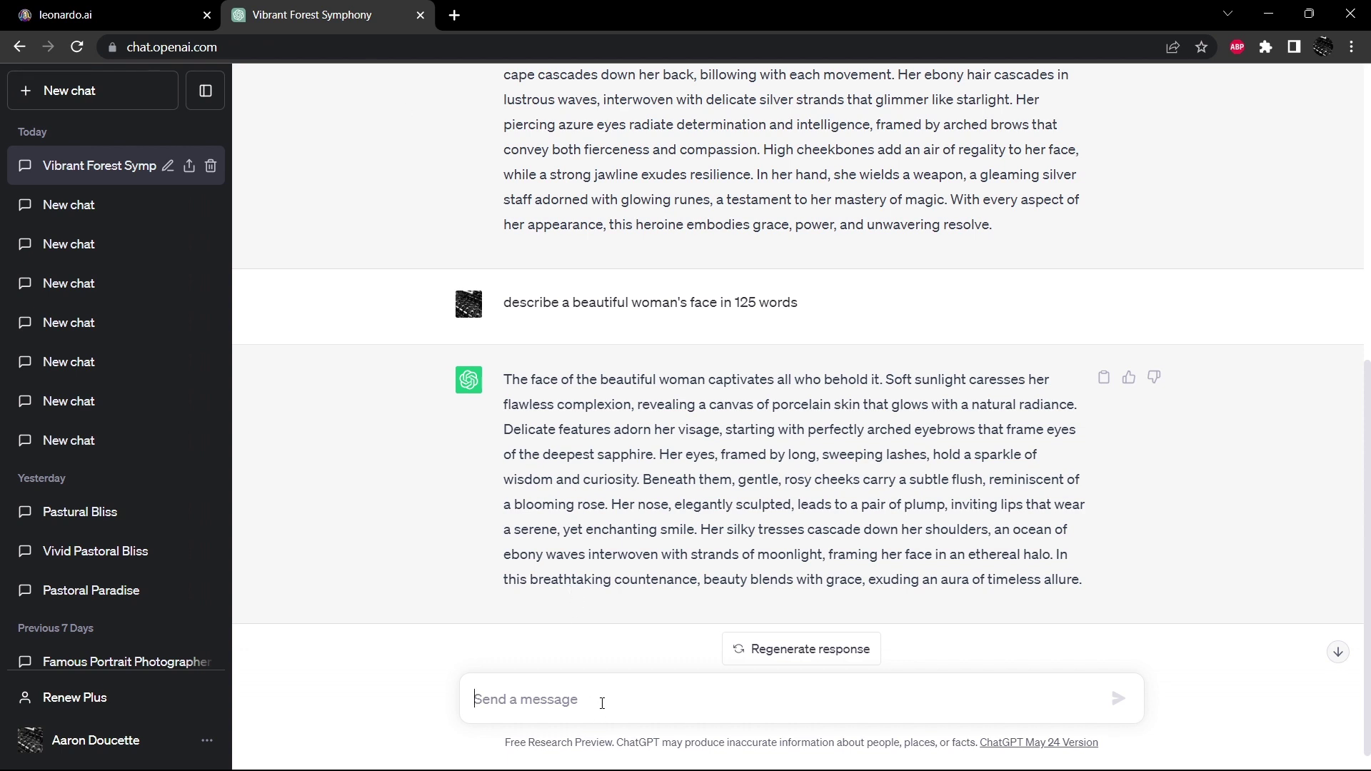
text(describe )
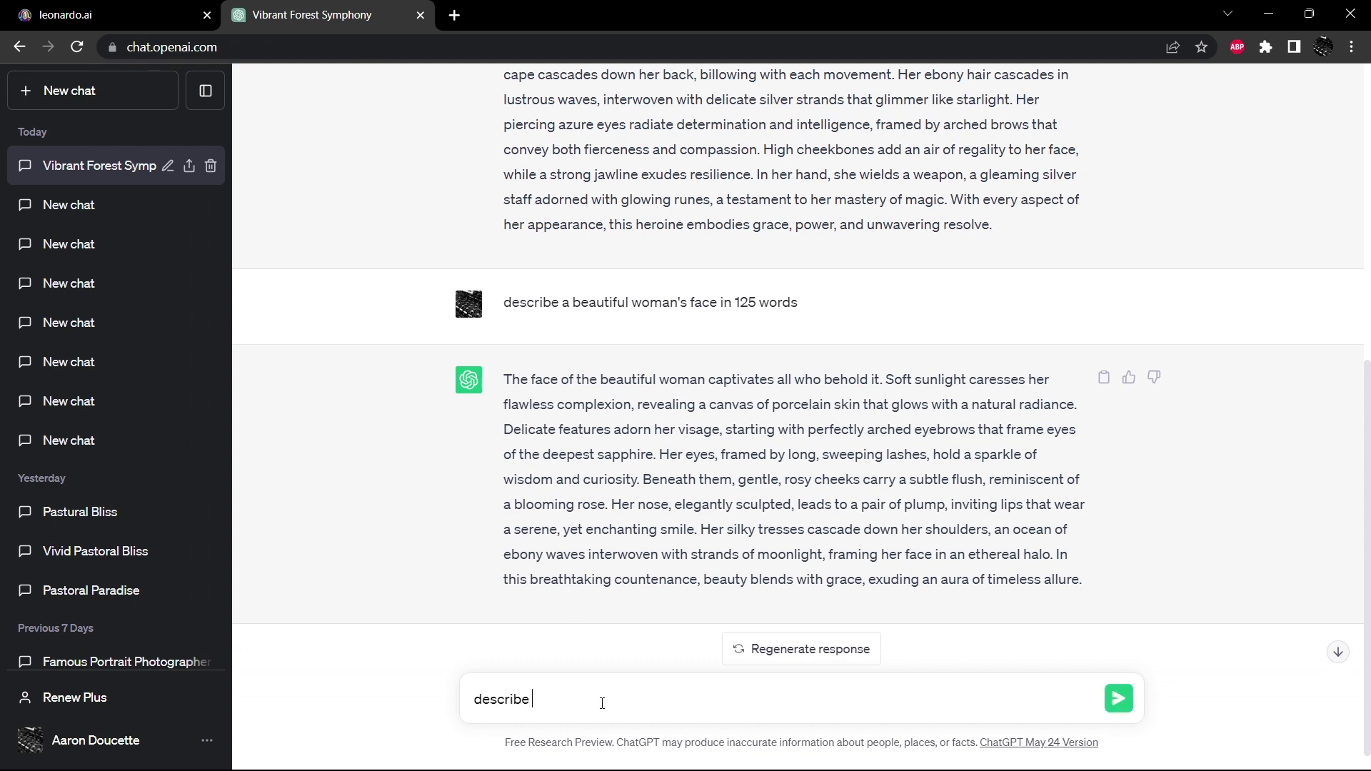
text(an oceanside scene in 125 word)
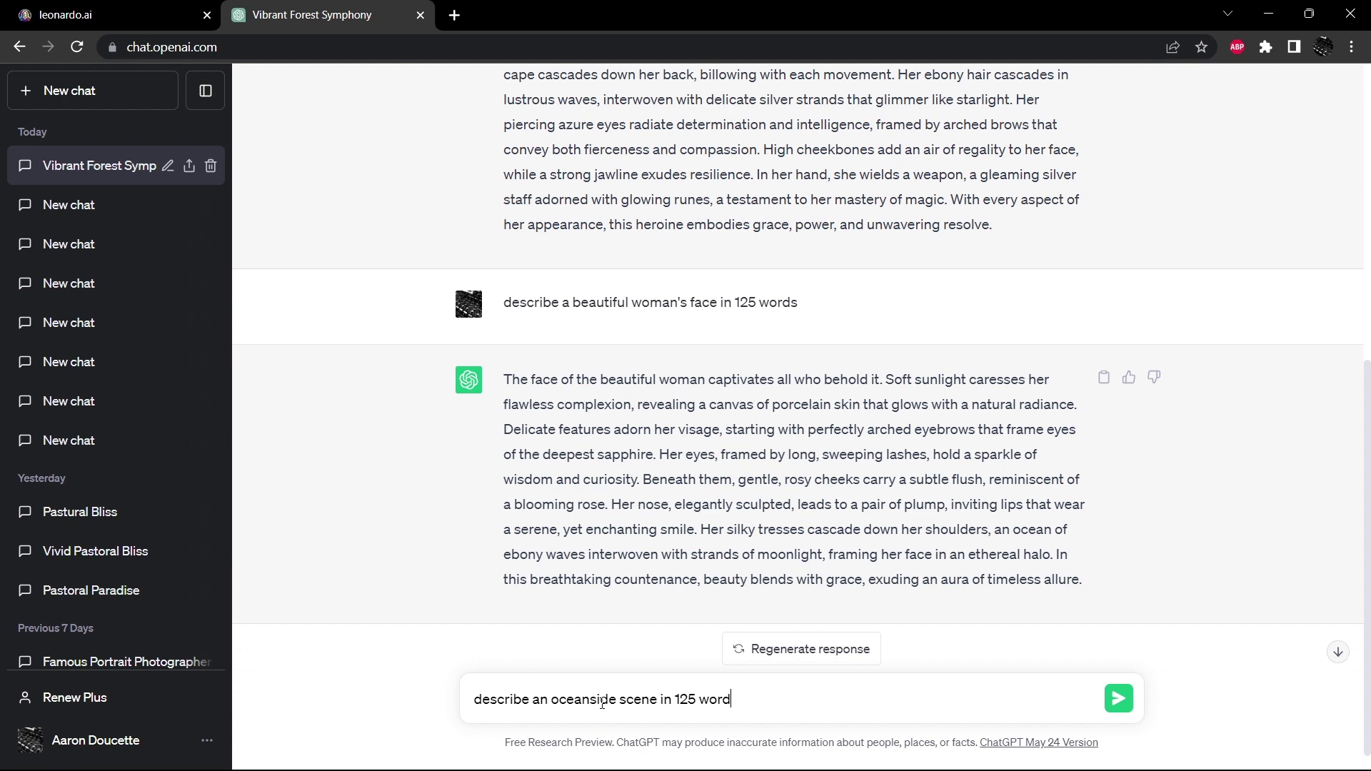
text(s. visual descriptions only)
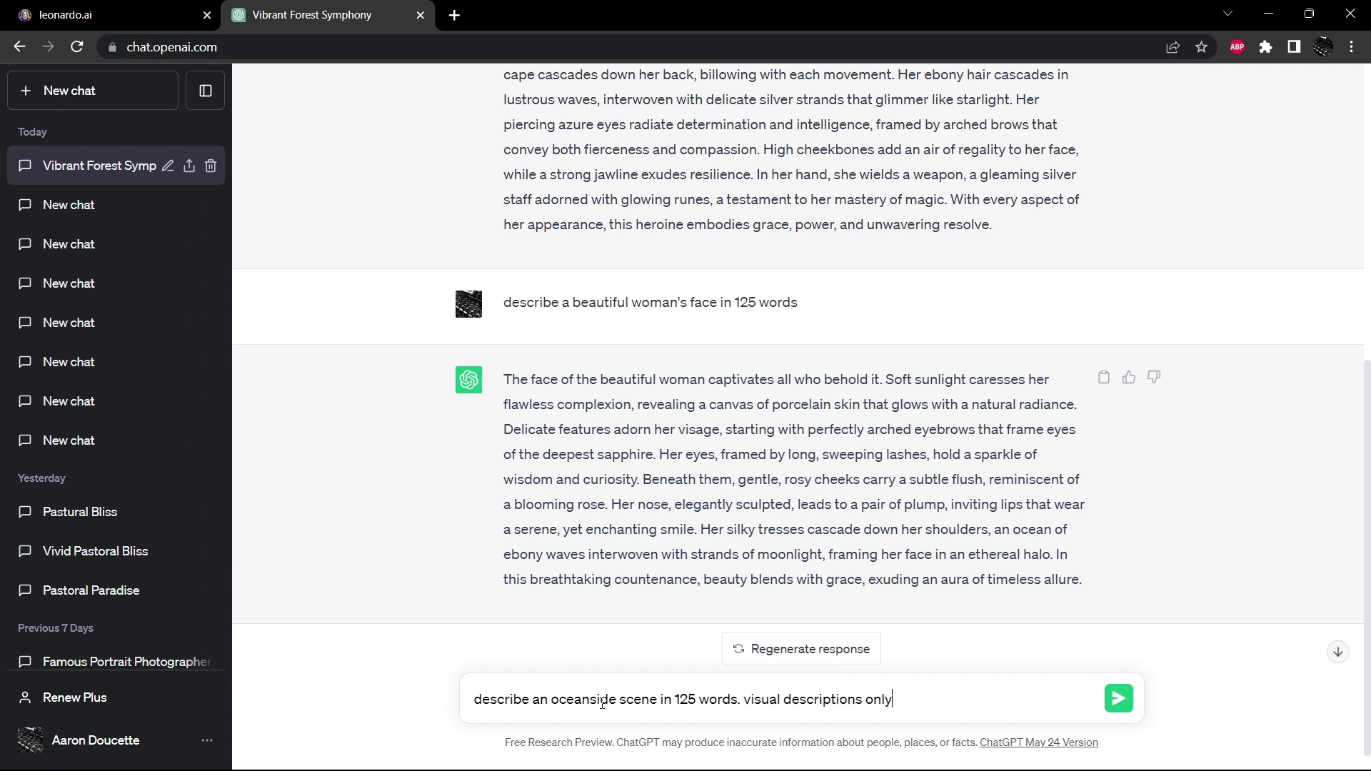
key(Return)
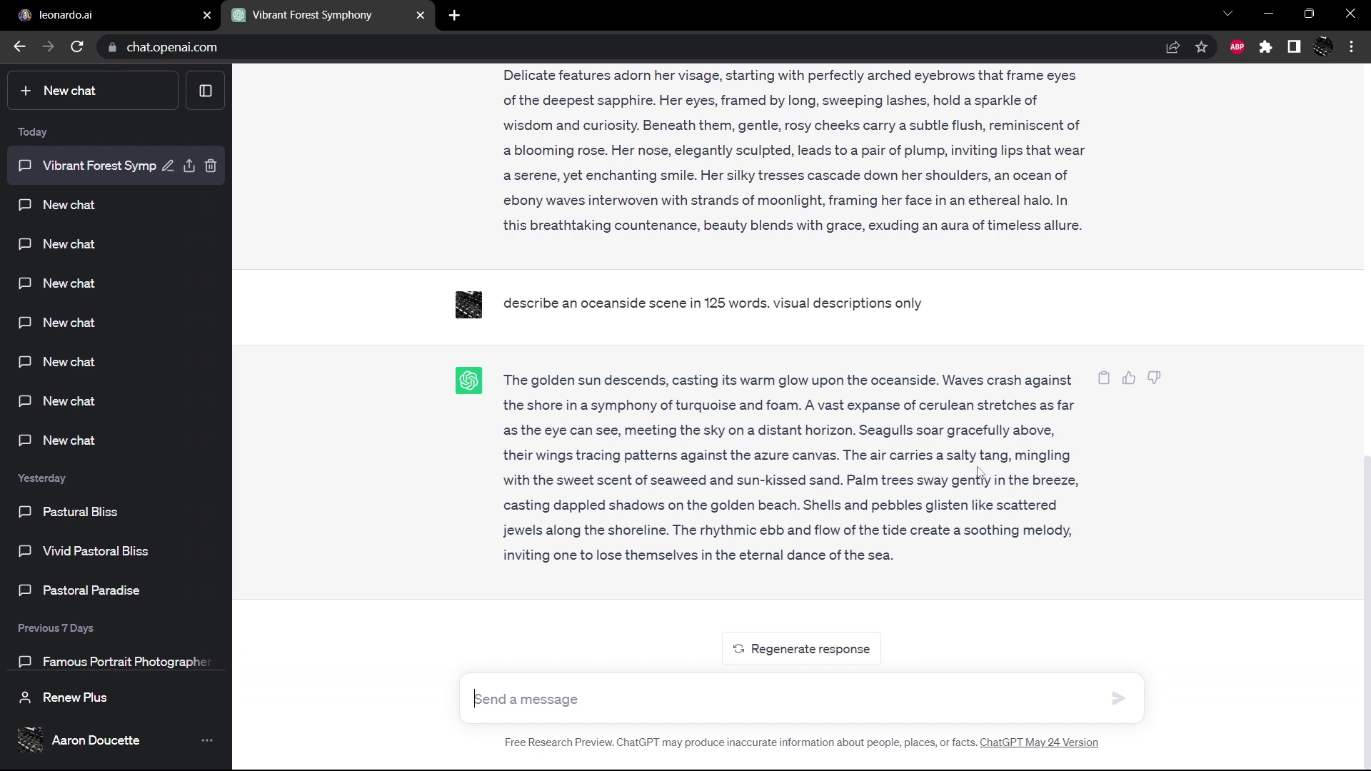
Copy the oceanside reply, paste it over the Leonardo prompt, generate four images, and enlarge the first
click(1100, 378)
click(121, 5)
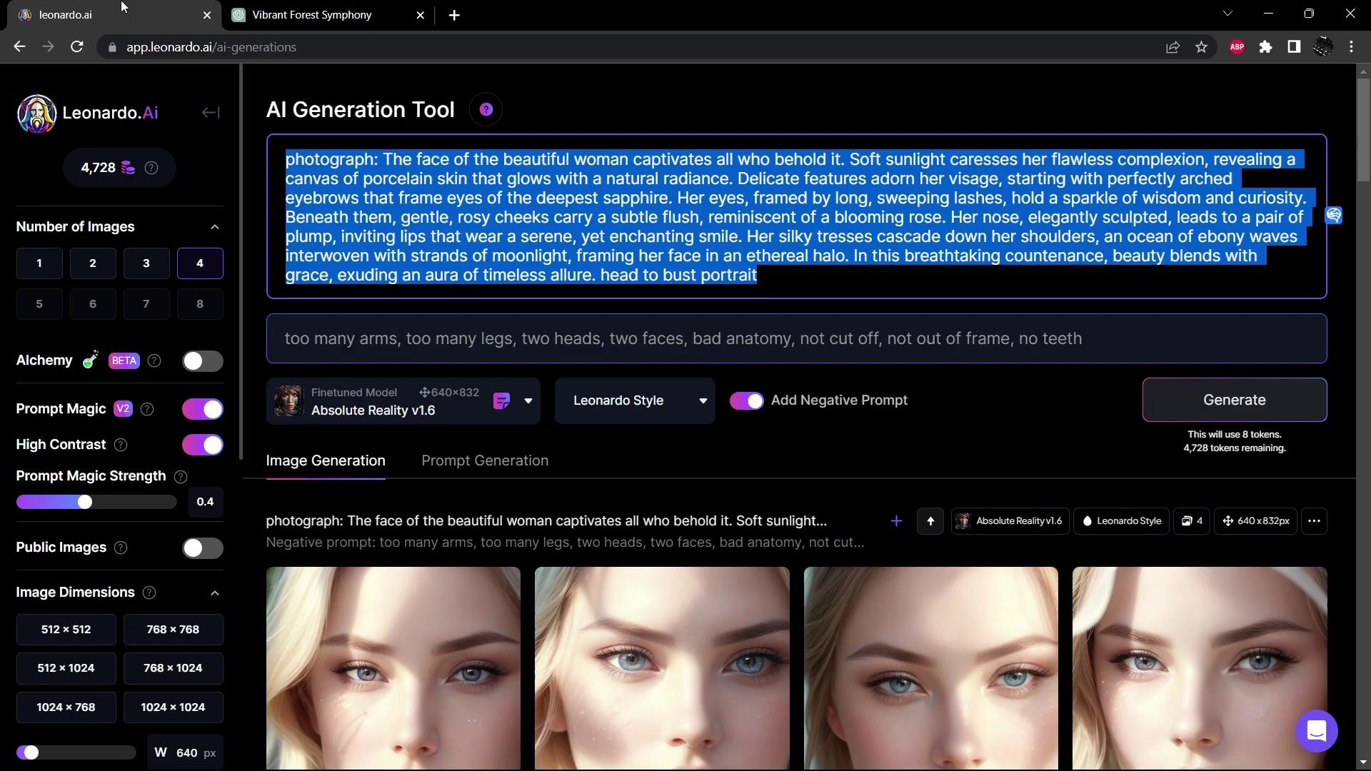
key(ctrl+v)
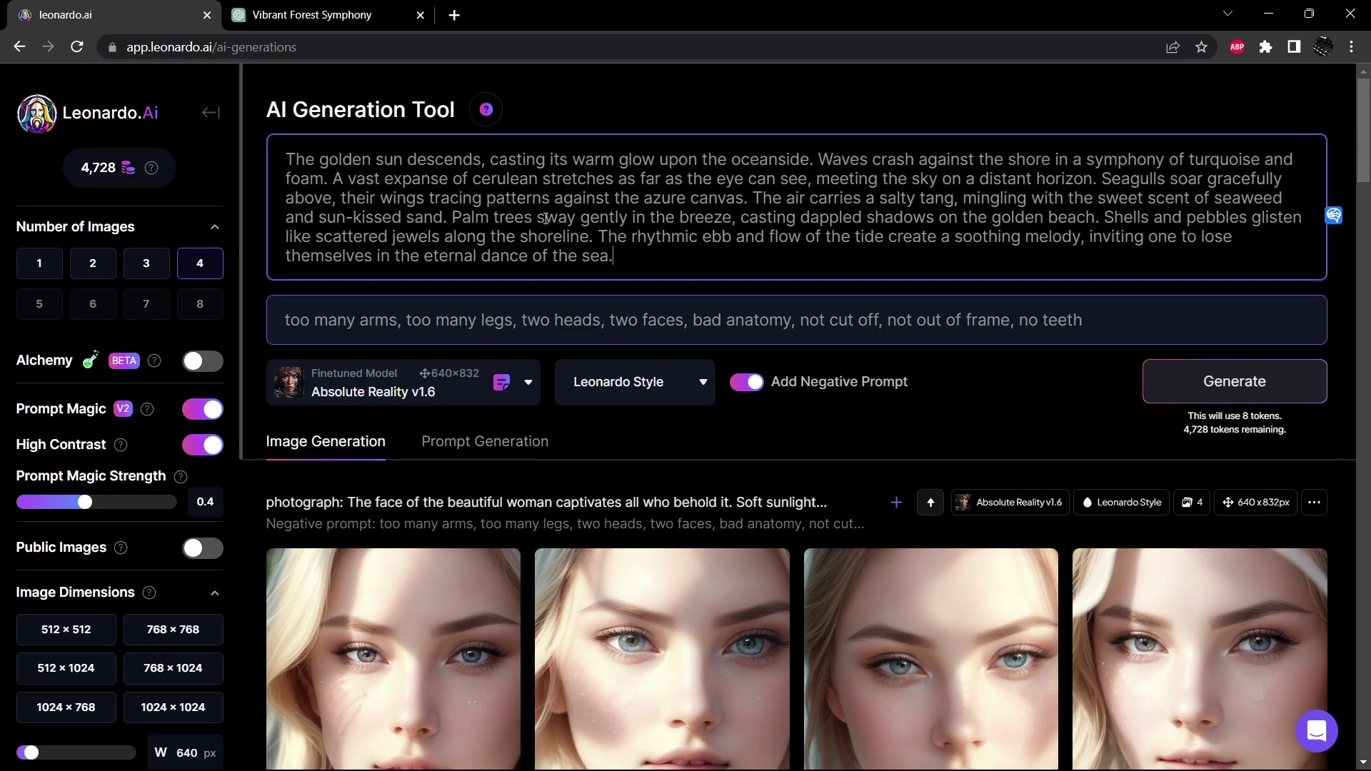
click(1191, 374)
scroll(966, 358, down, 2)
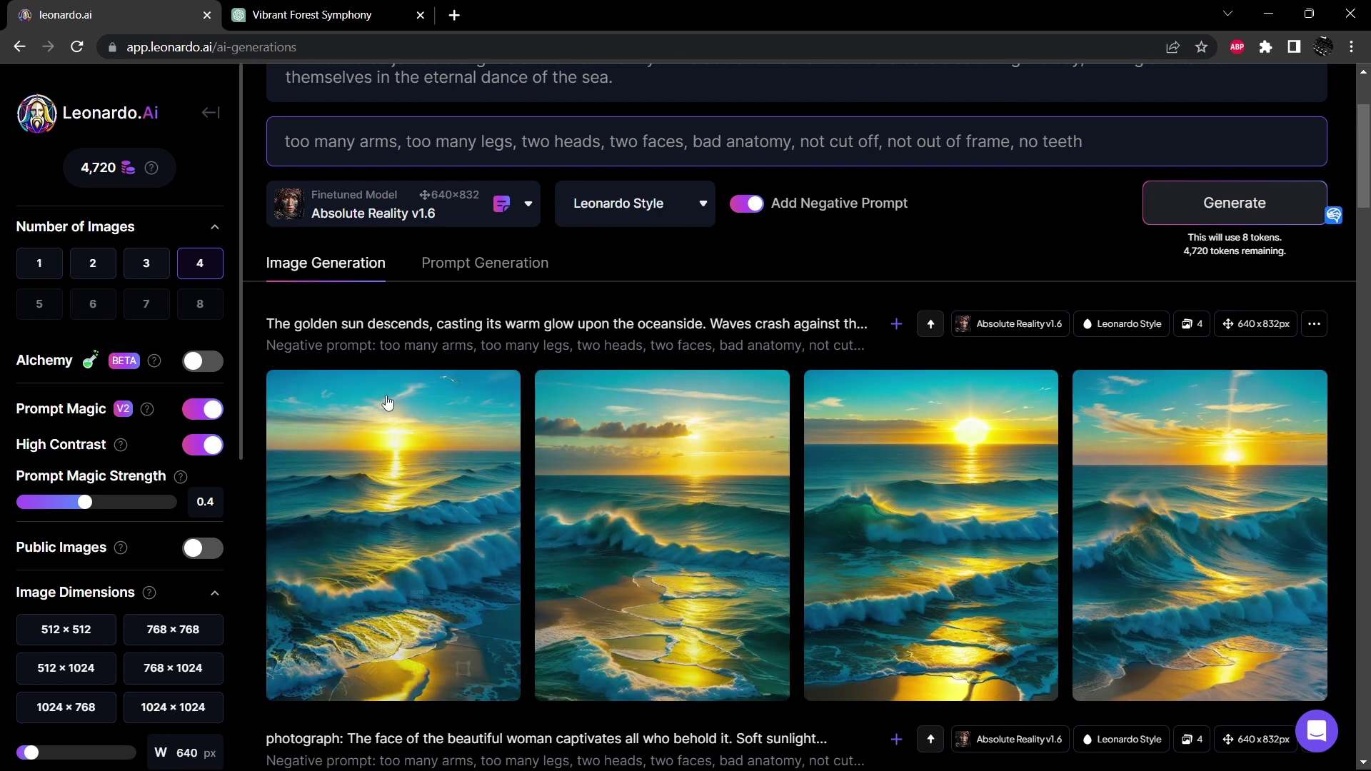
click(428, 457)
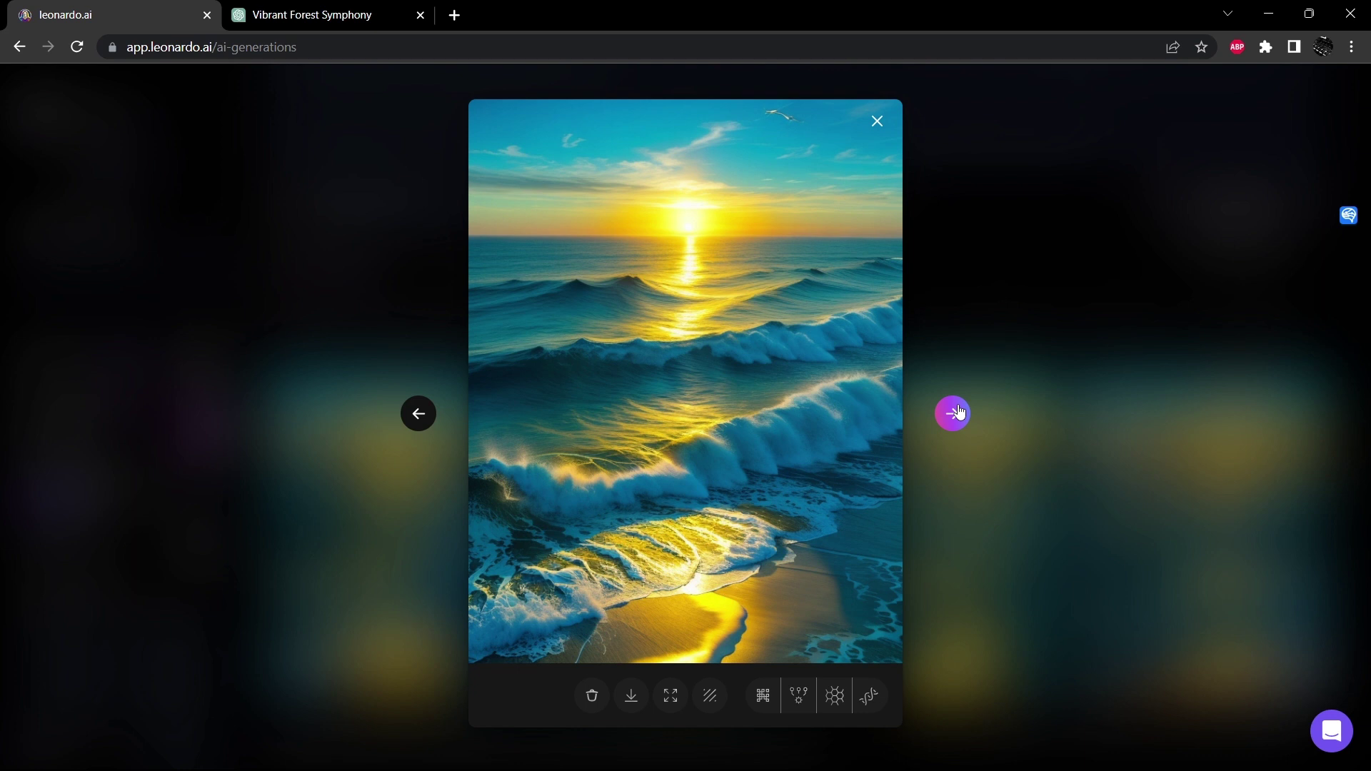
Step forward through the next two golden-sunset ocean images at full size
click(959, 412)
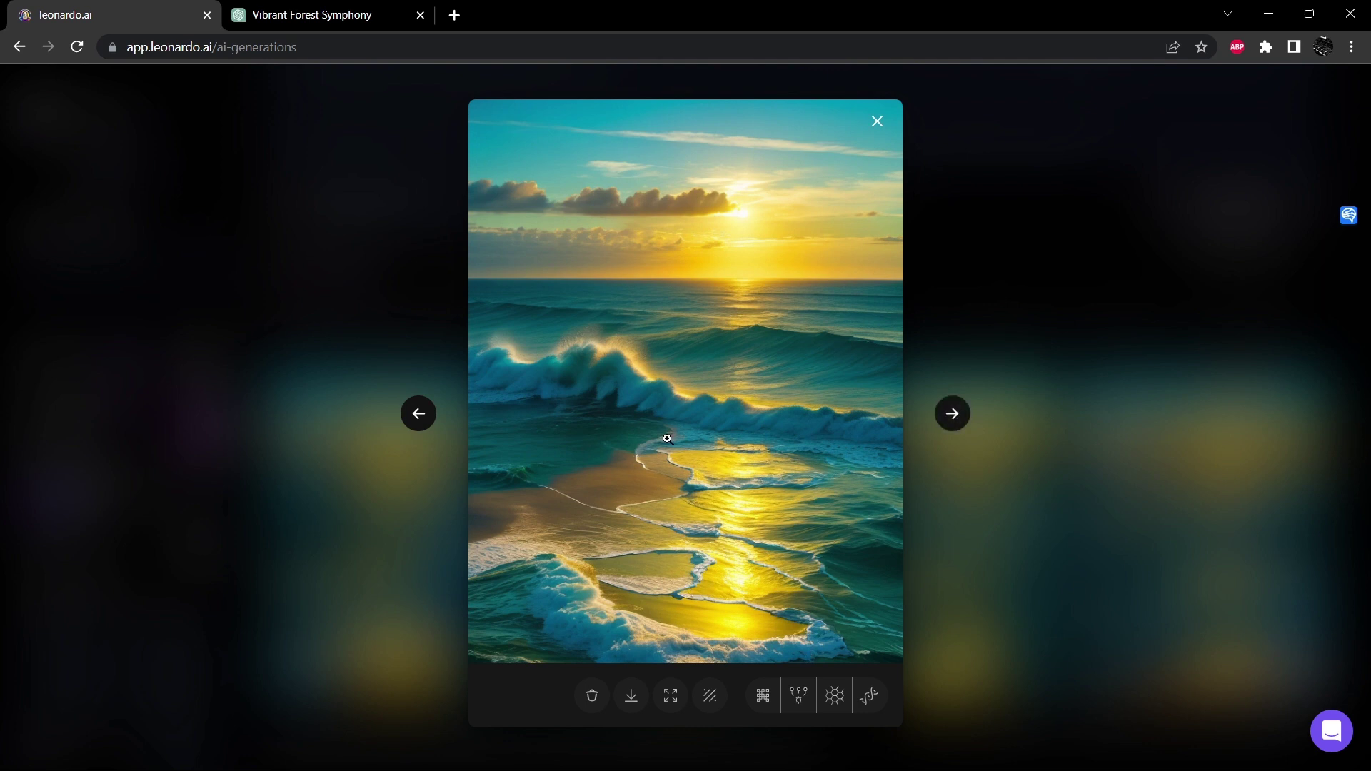
click(953, 416)
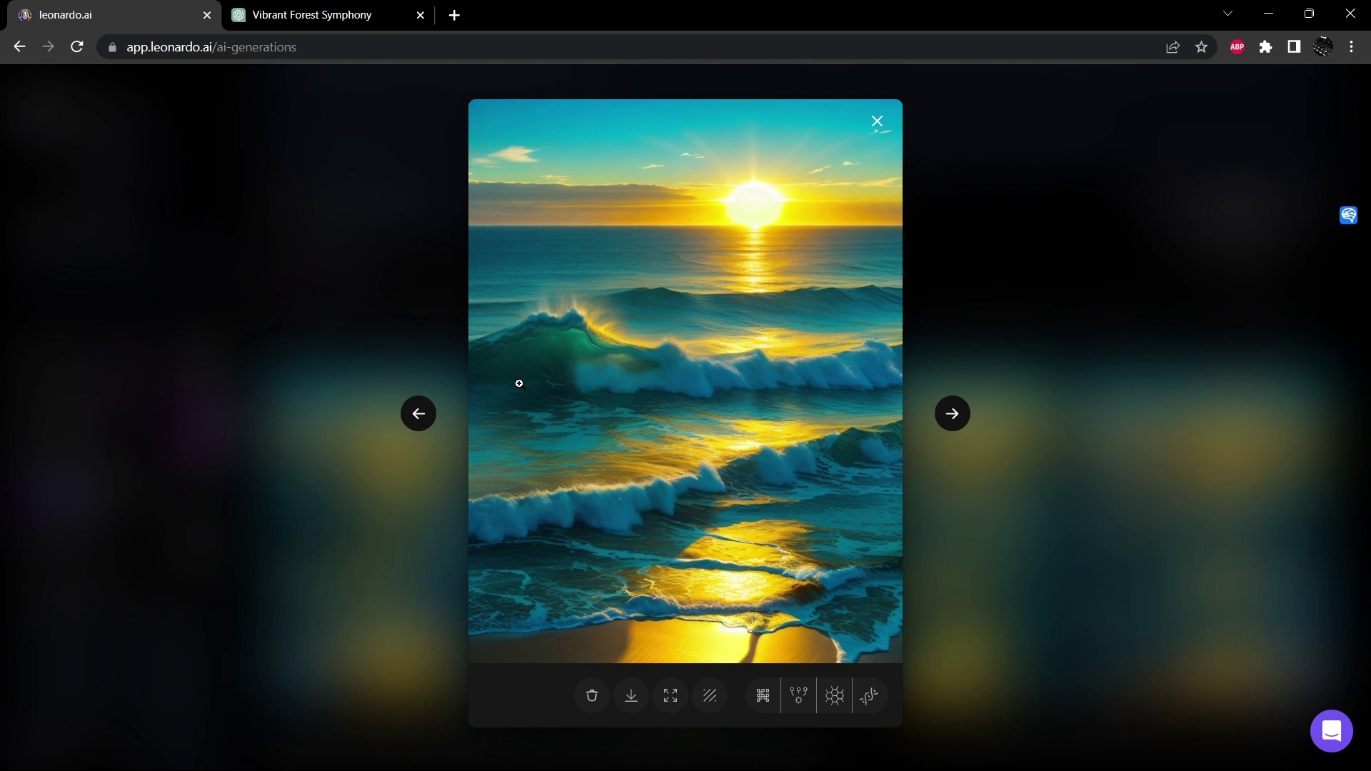
Close the enlarged image and scroll through the forest, heroine, face and ocean generations
click(878, 123)
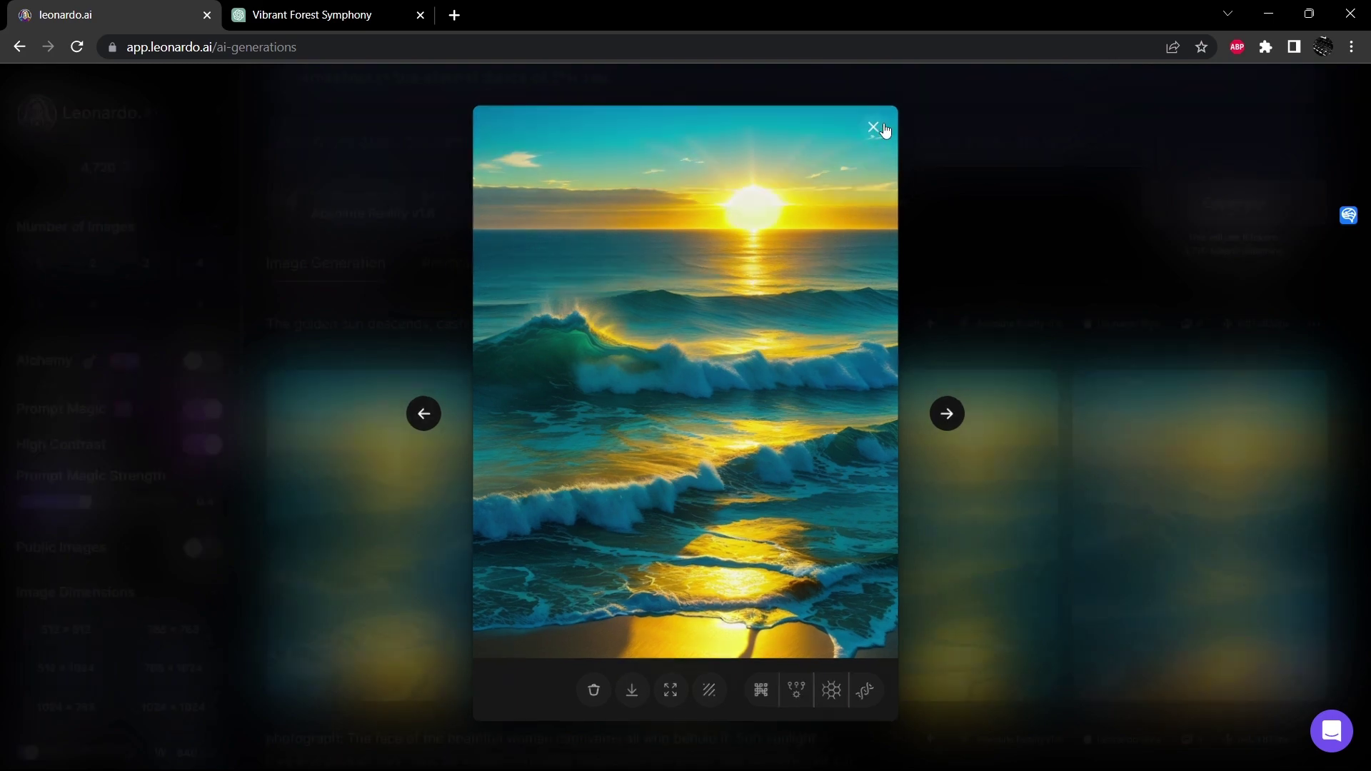
scroll(811, 343, down, 2)
scroll(811, 342, down, 20)
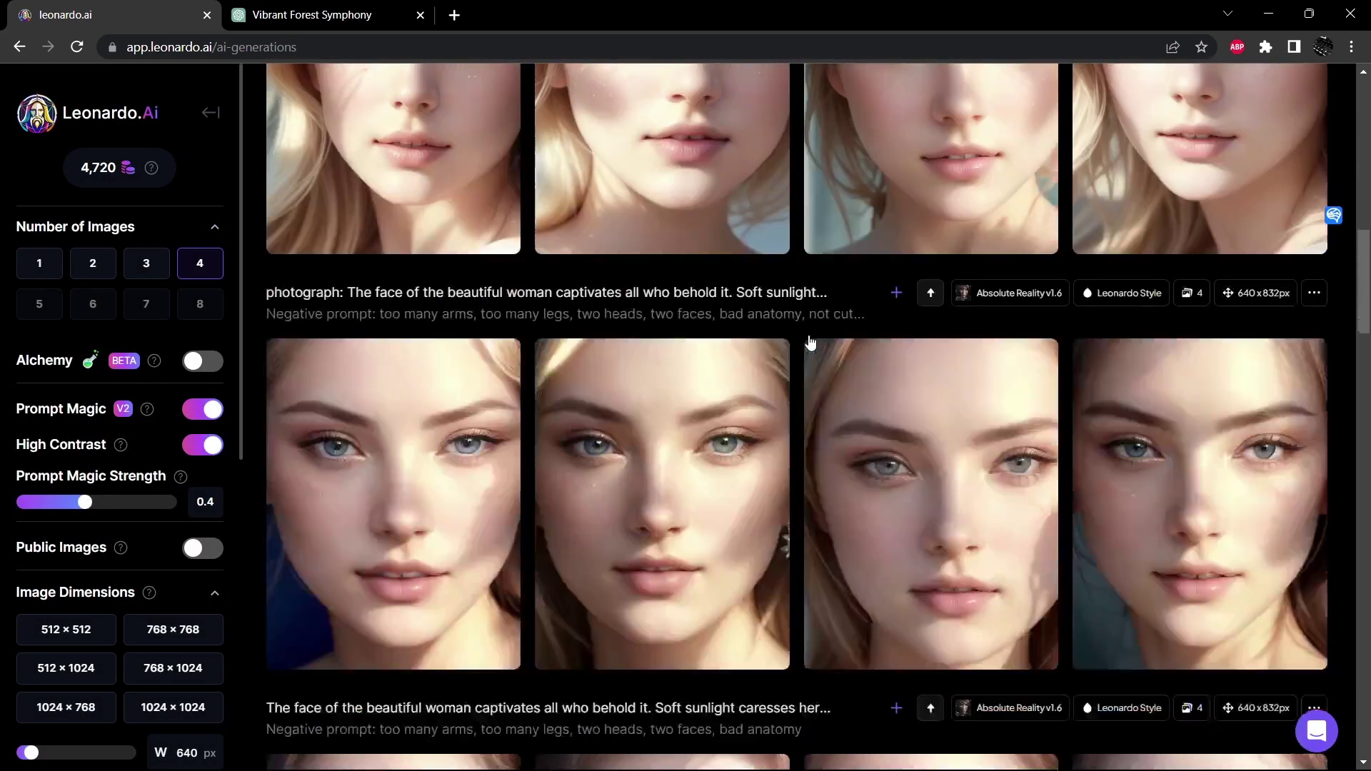
scroll(811, 343, down, 3)
scroll(810, 342, up, 1)
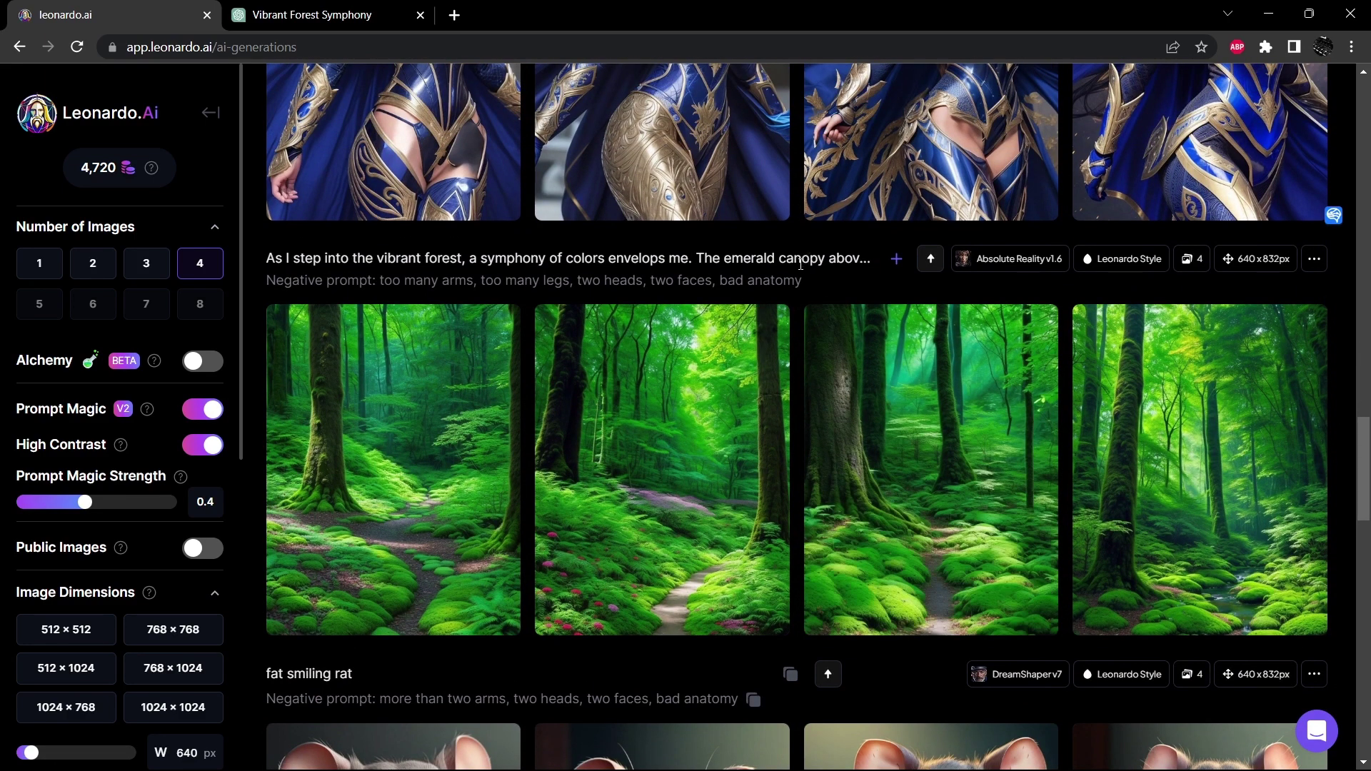
scroll(800, 264, up, 10)
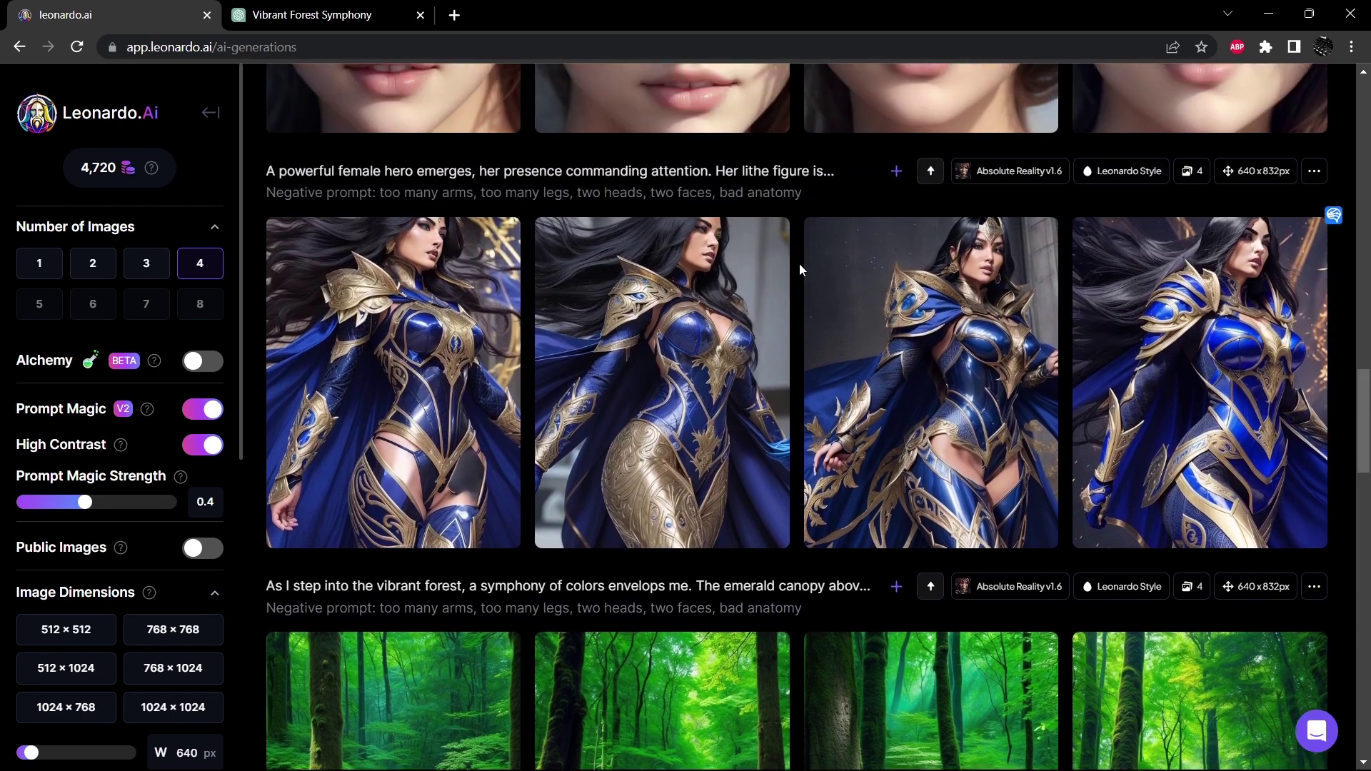
scroll(796, 268, up, 10)
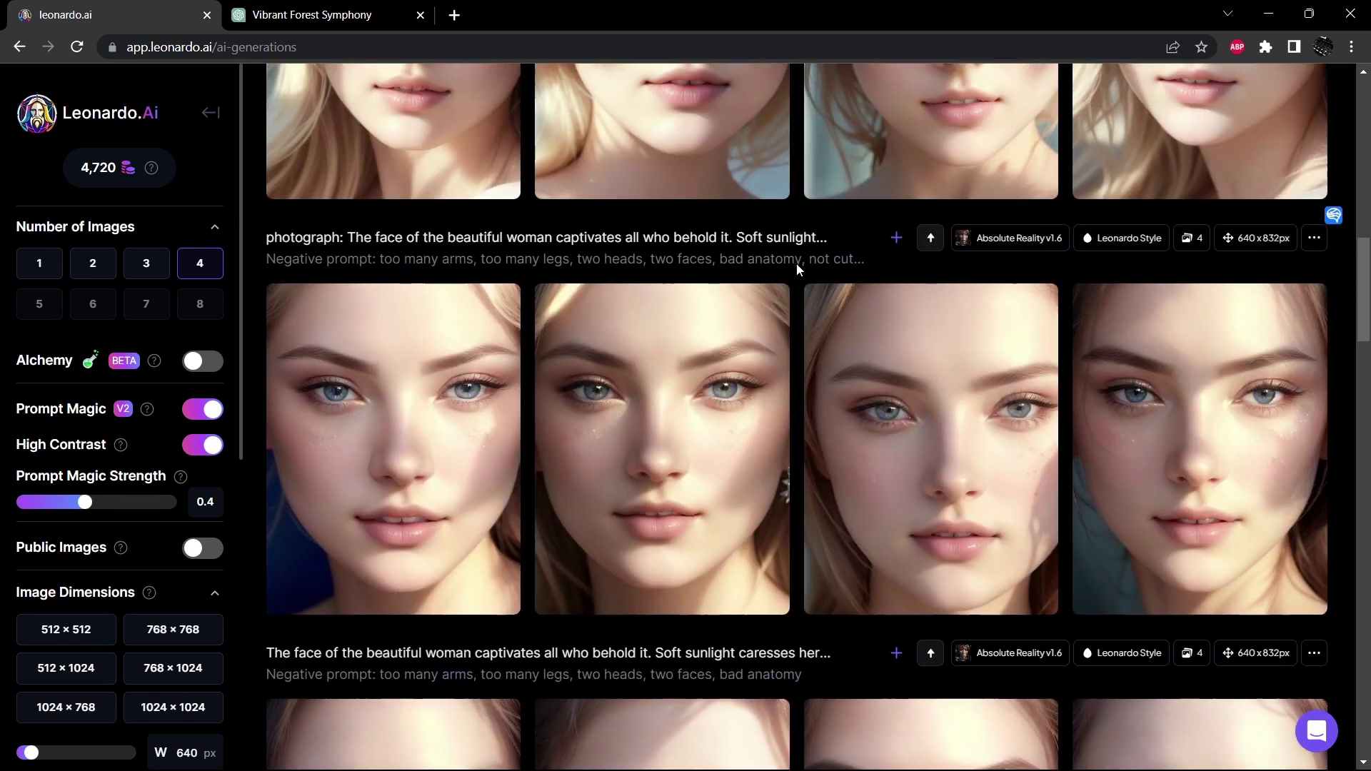
scroll(797, 268, up, 5)
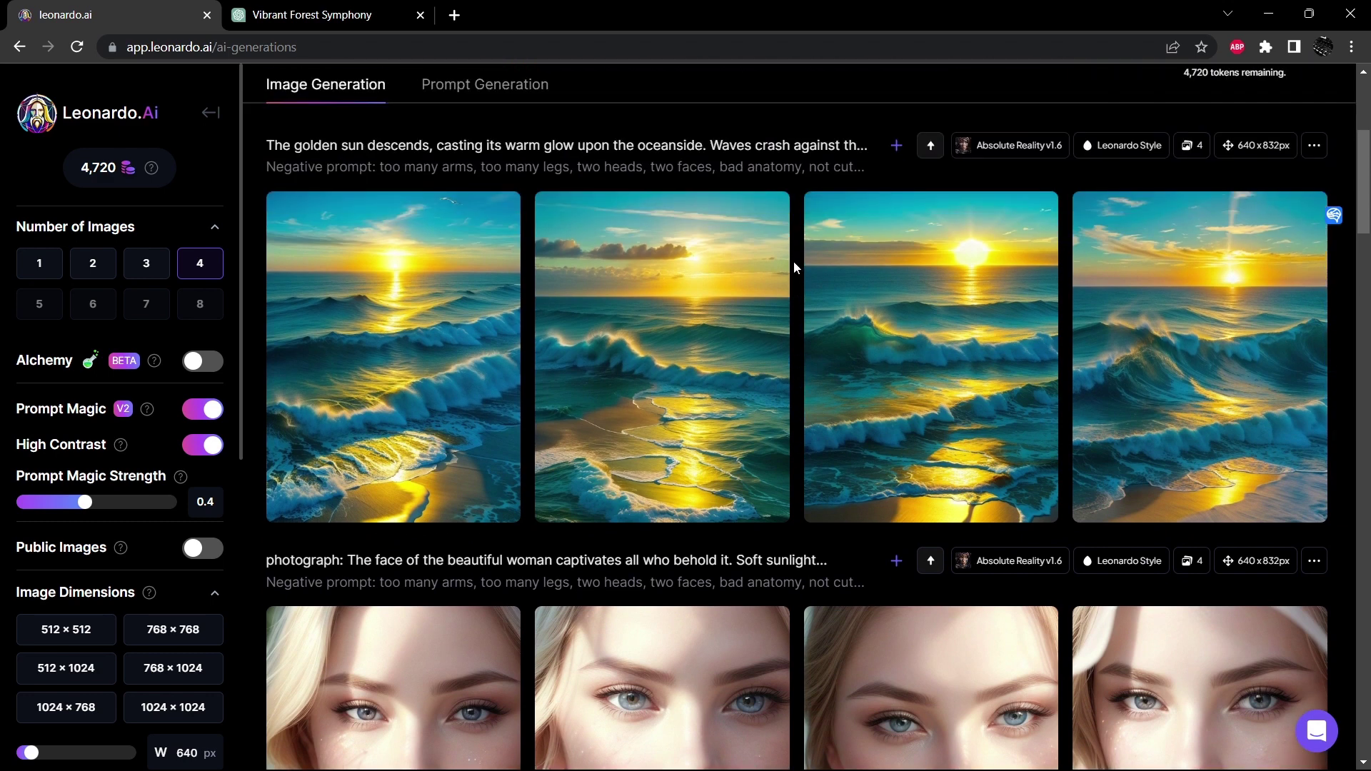
scroll(785, 261, down, 5)
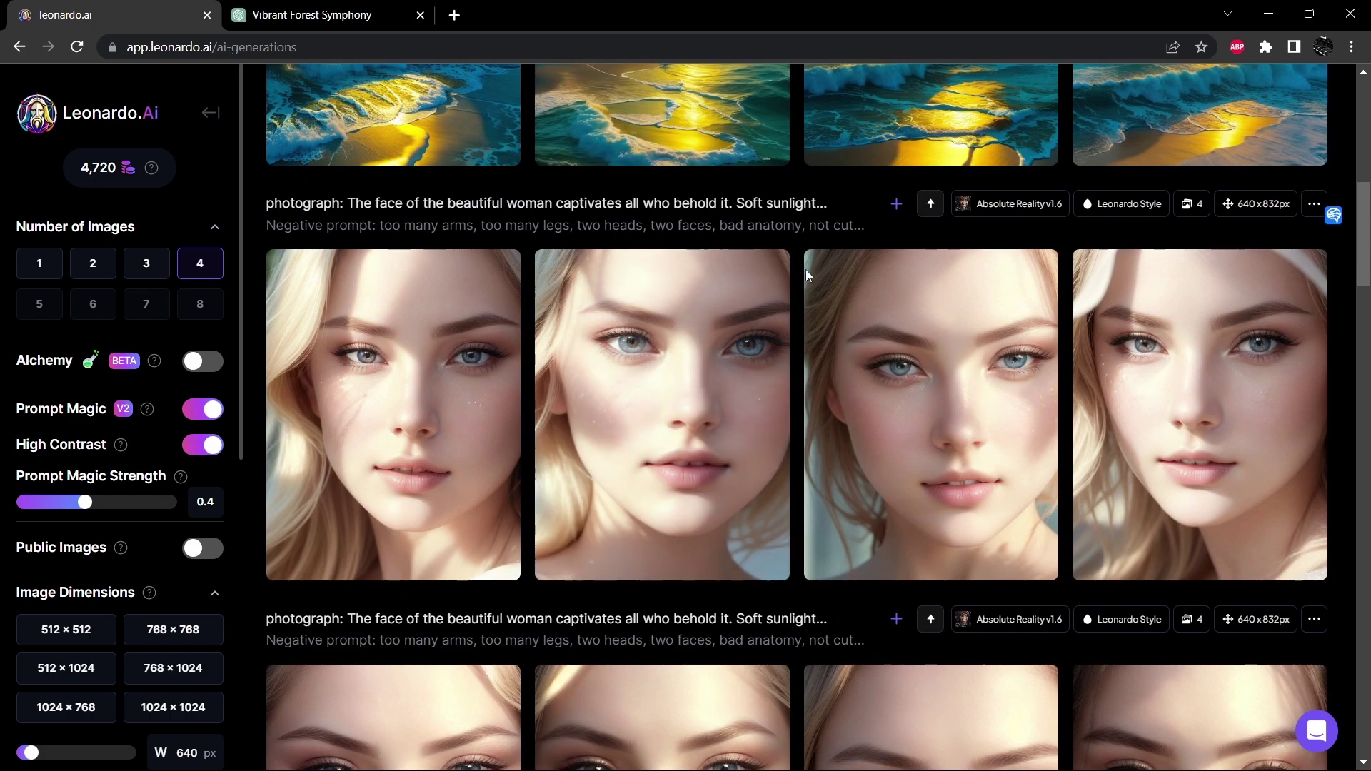
scroll(802, 262, down, 5)
scroll(801, 257, down, 5)
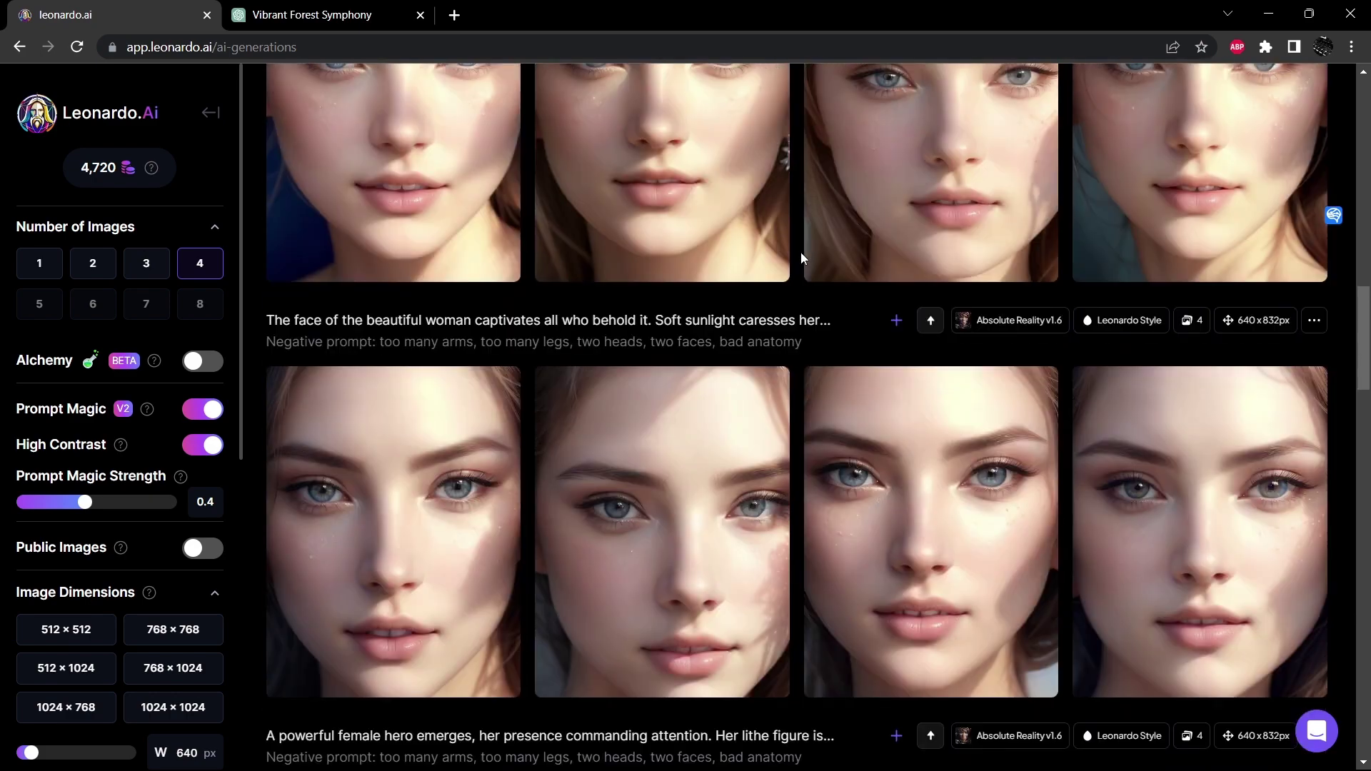
scroll(801, 258, down, 5)
scroll(800, 257, down, 3)
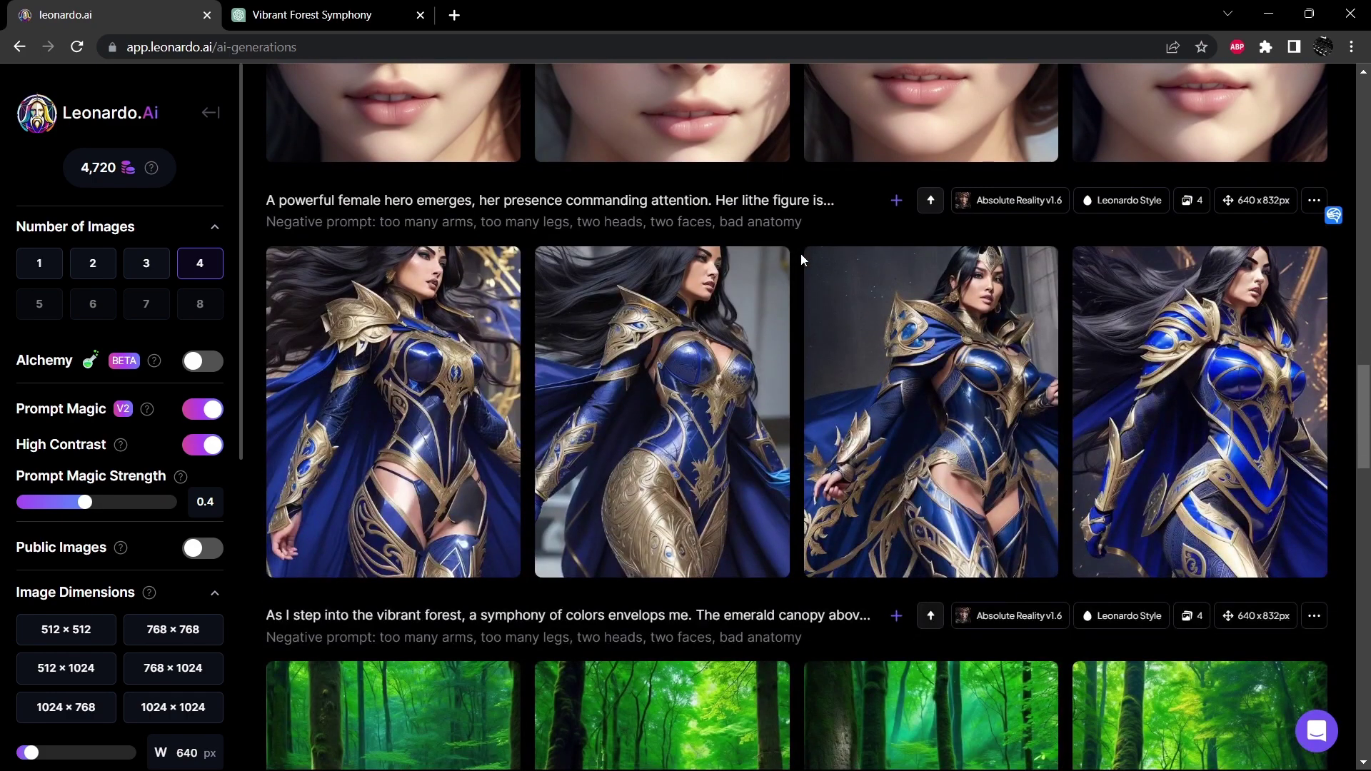
scroll(760, 338, up, 7)
scroll(761, 341, up, 15)
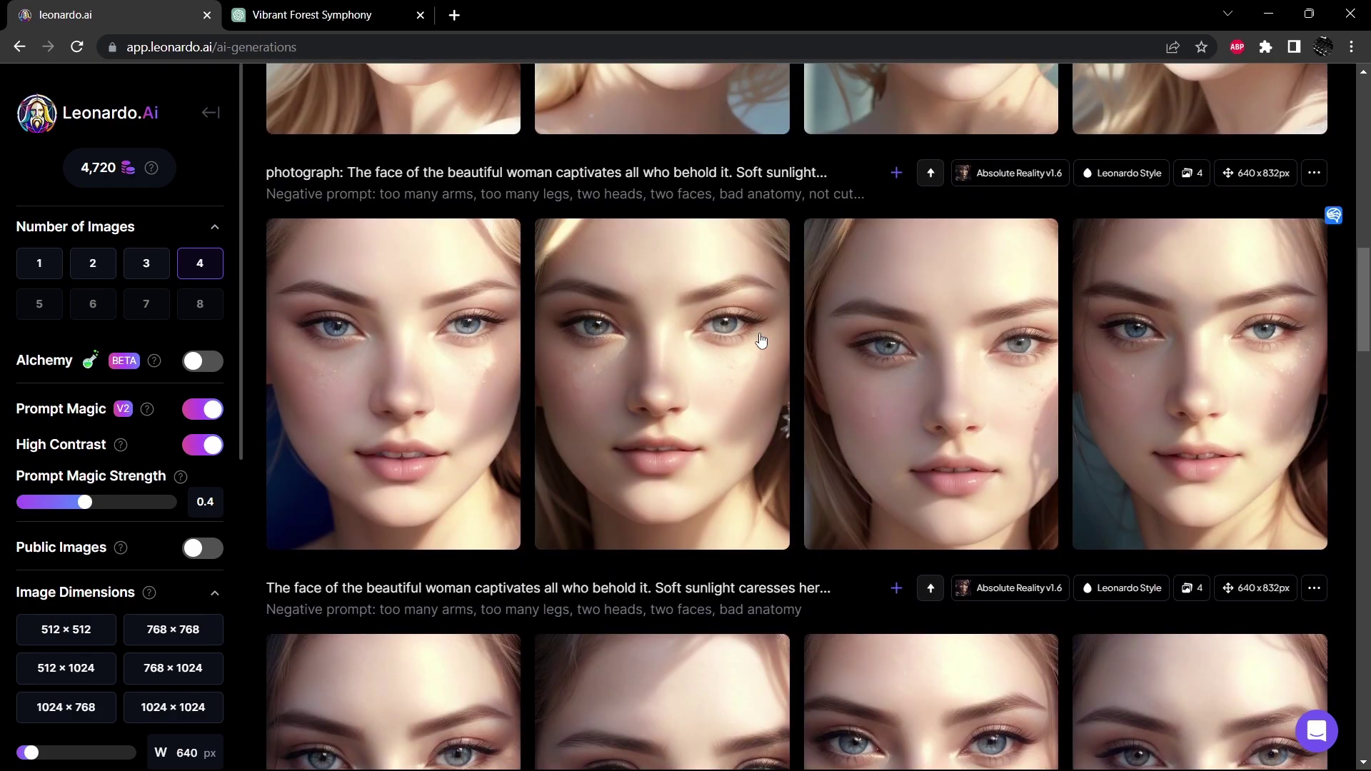
scroll(757, 333, down, 2)
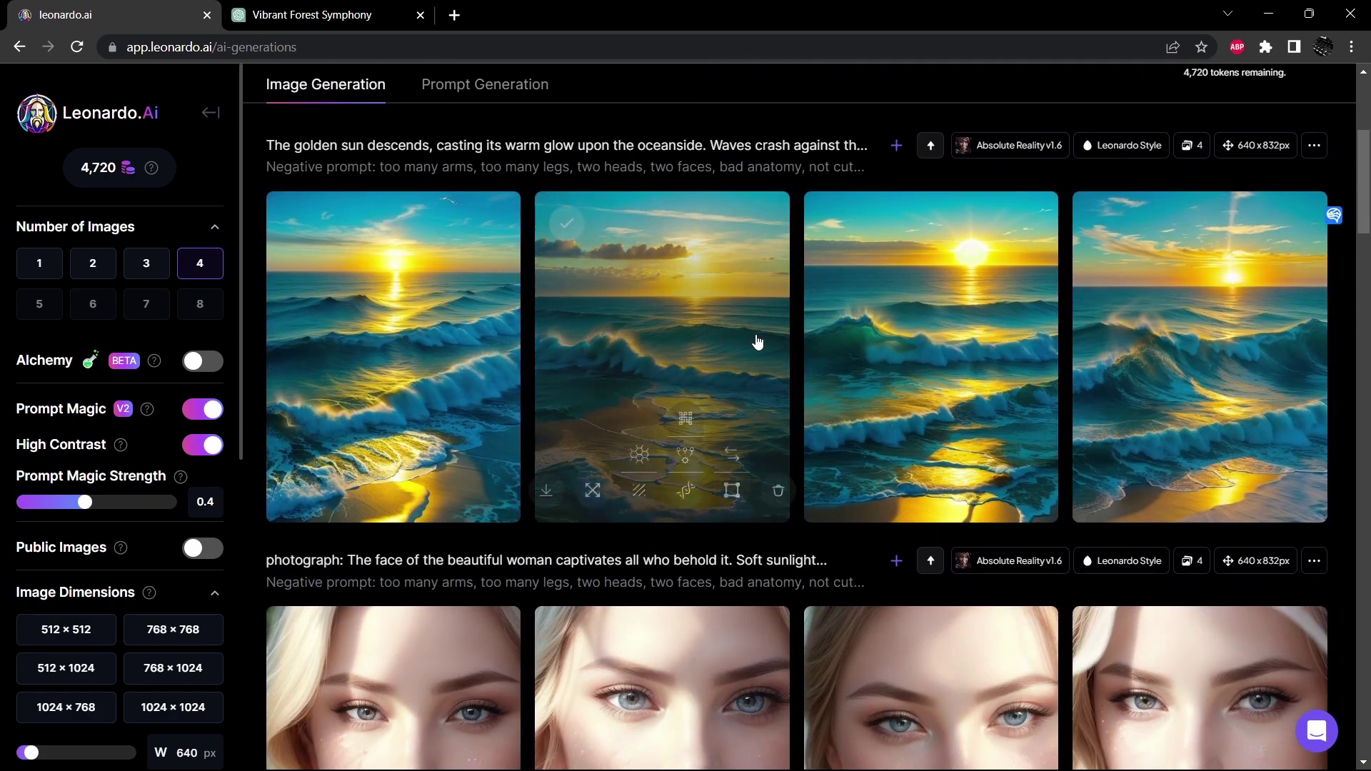